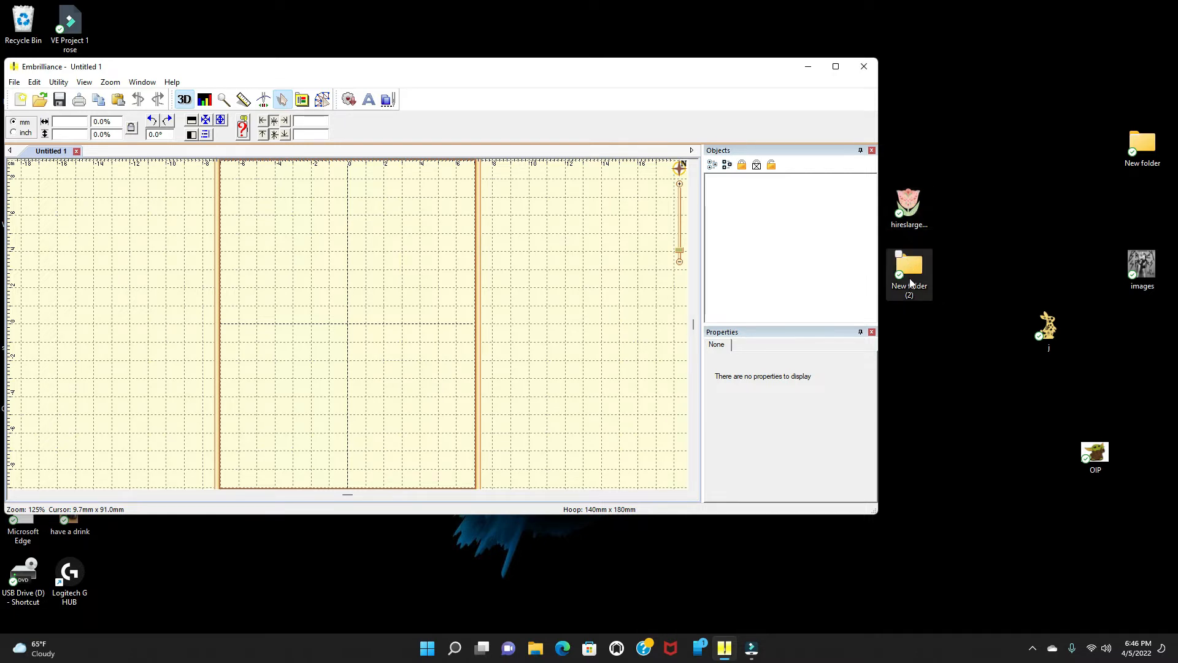
left_click_drag(431, 69, 489, 71)
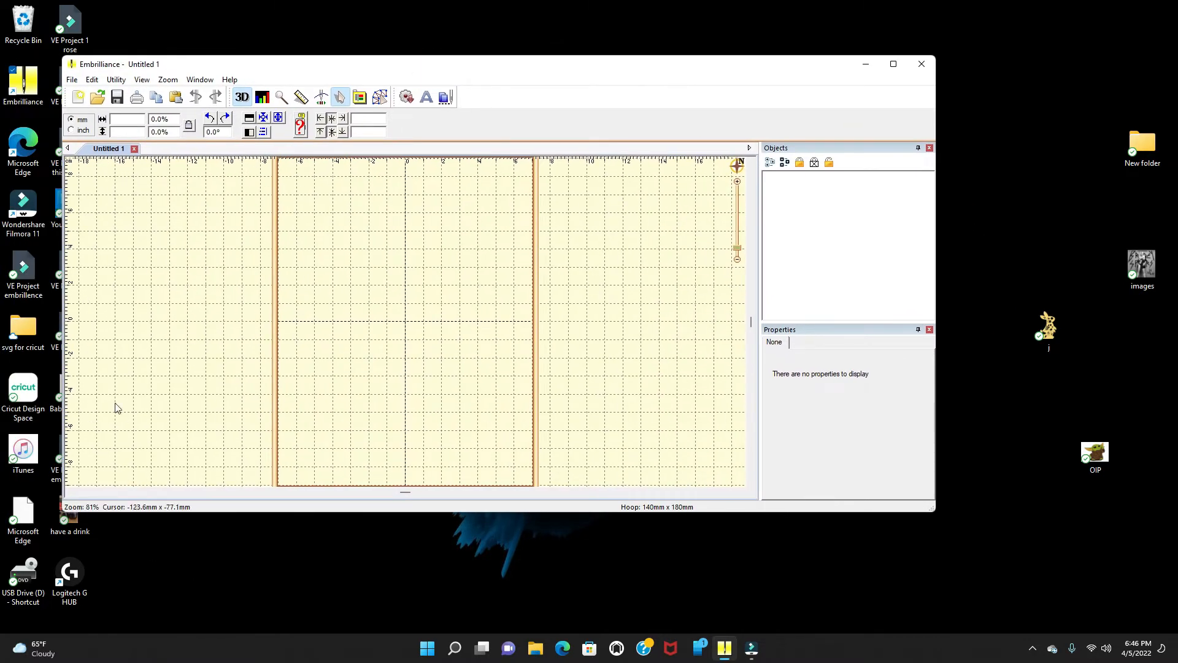
left_click(27, 393)
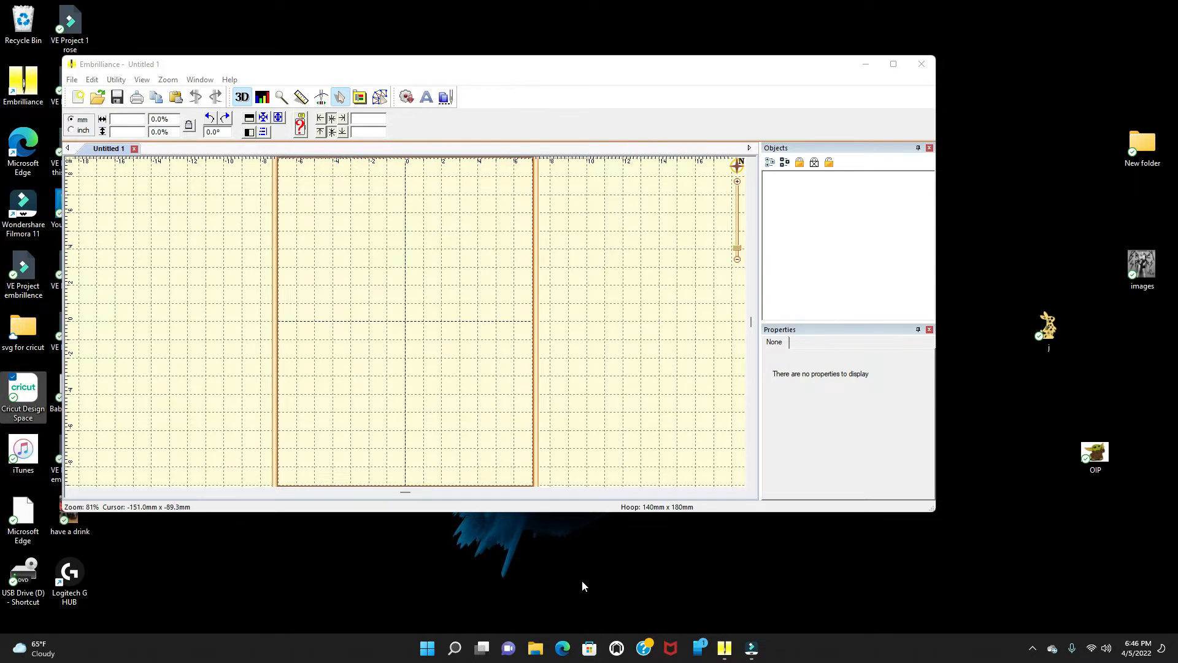
left_click_drag(635, 73, 612, 113)
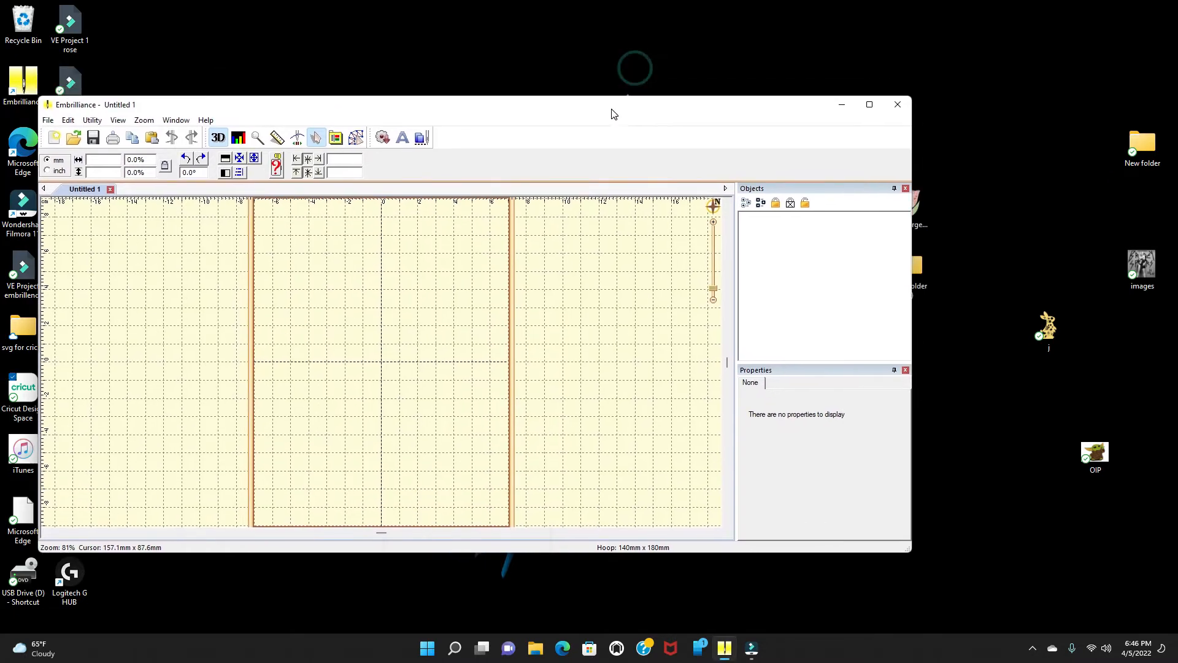
Step: Open the desktop's New folder to look through its images, then close it
left_click(1137, 146)
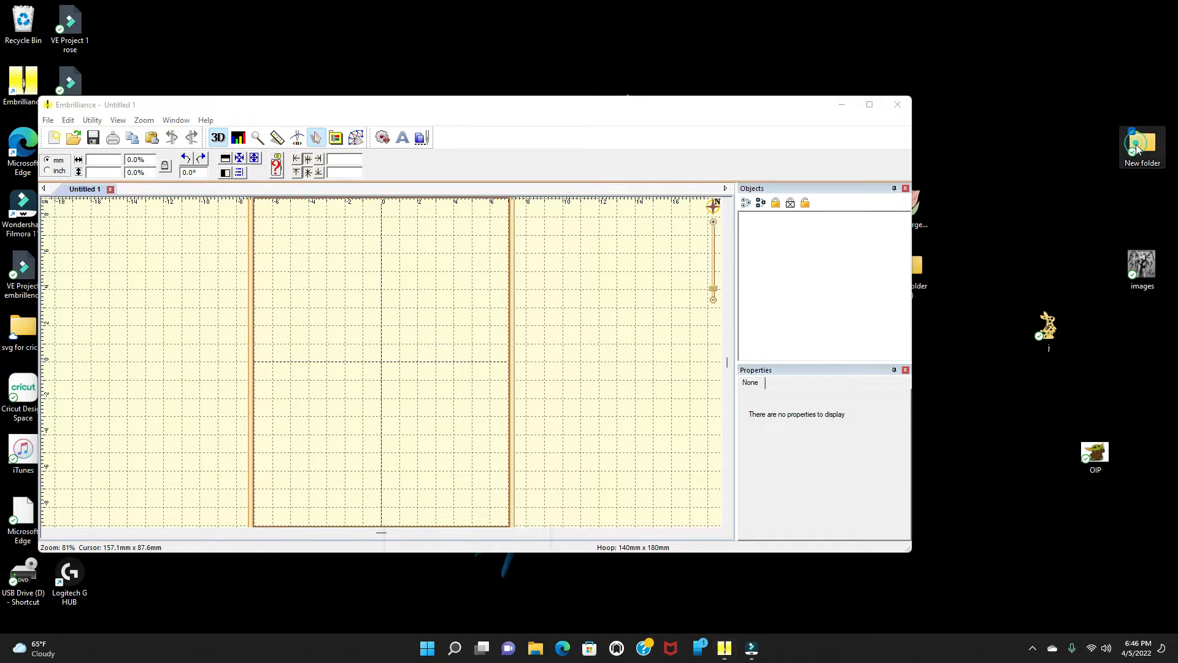
double_click(1138, 148)
left_click(1111, 168)
double_click(1148, 146)
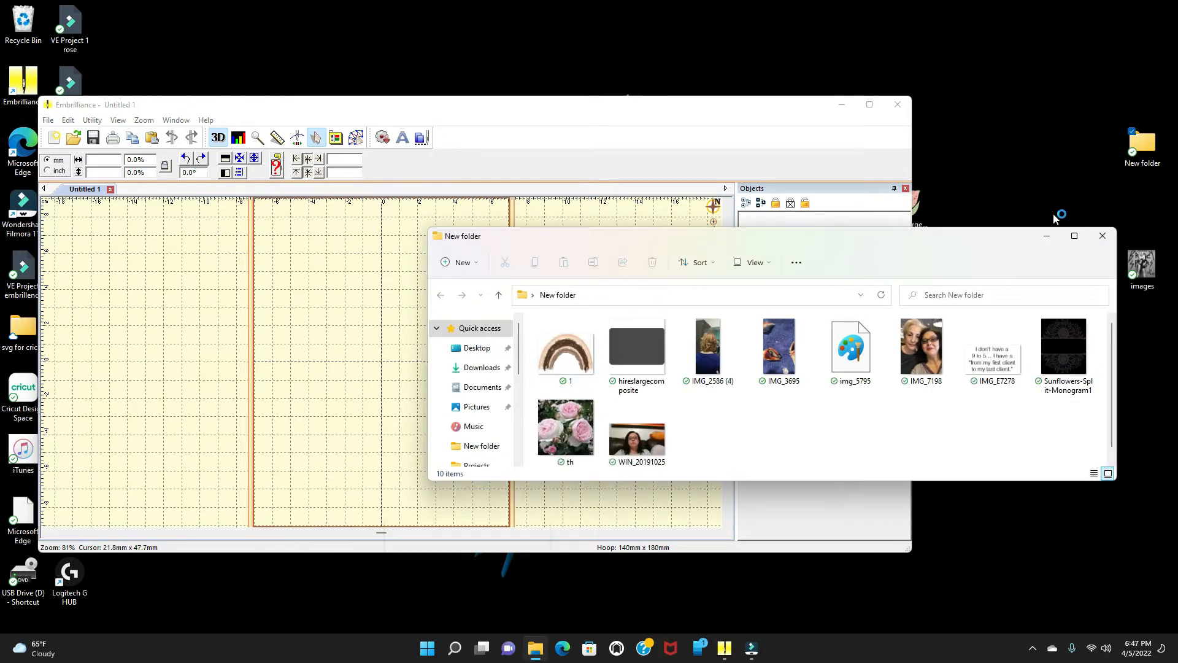
left_click(1102, 237)
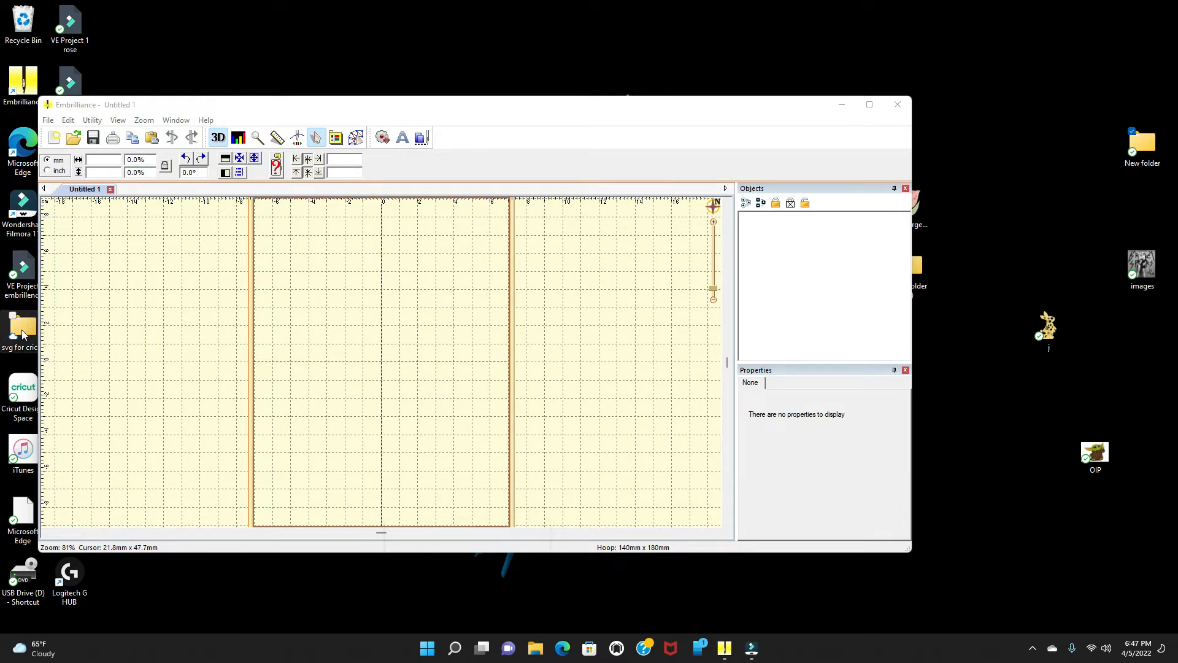
Step: Open the svg for cricut folder and browse its files
mouse_move(21, 332)
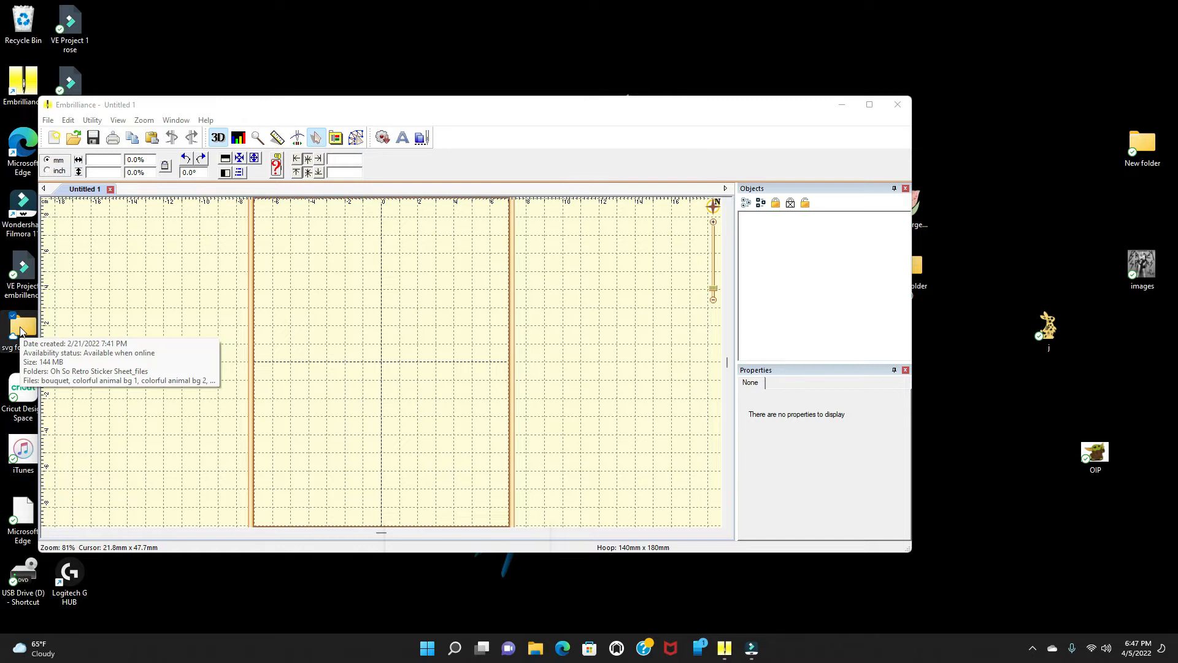
double_click(20, 331)
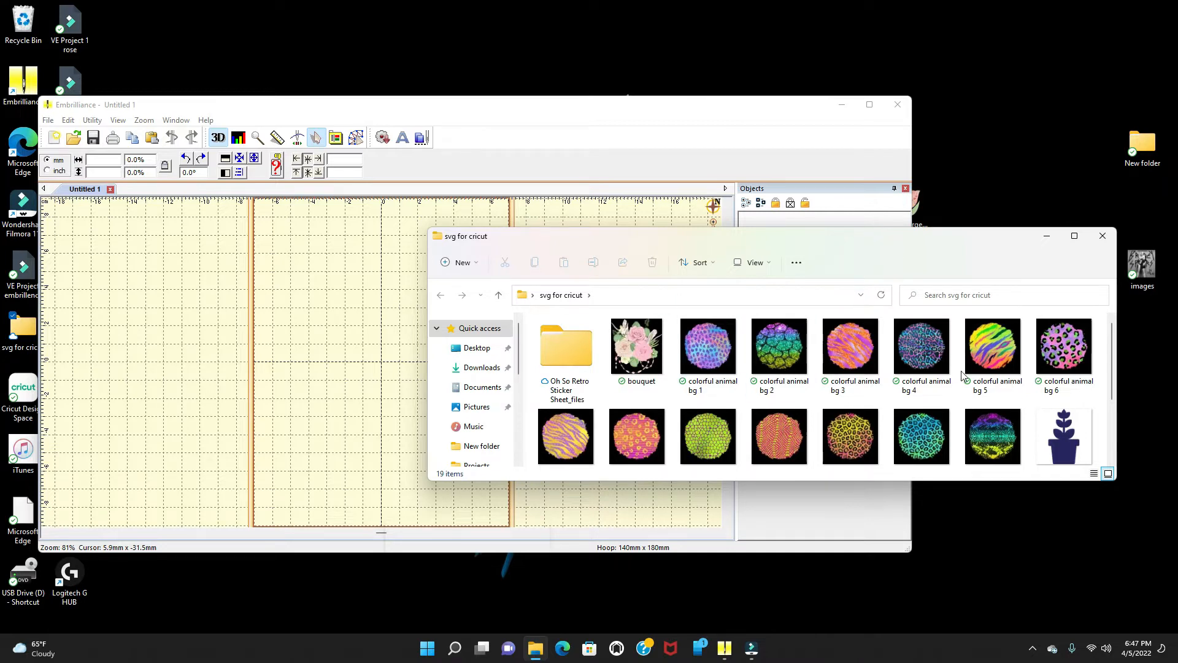
scroll(962, 375, "down", 3)
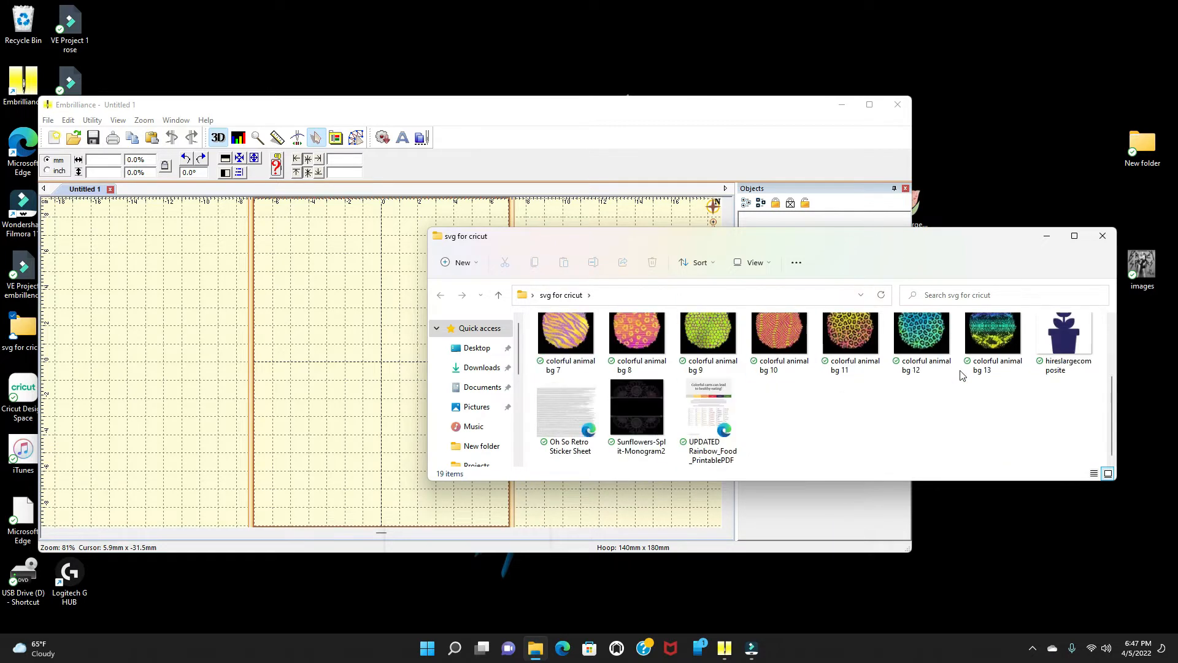
scroll(962, 376, "up", 3)
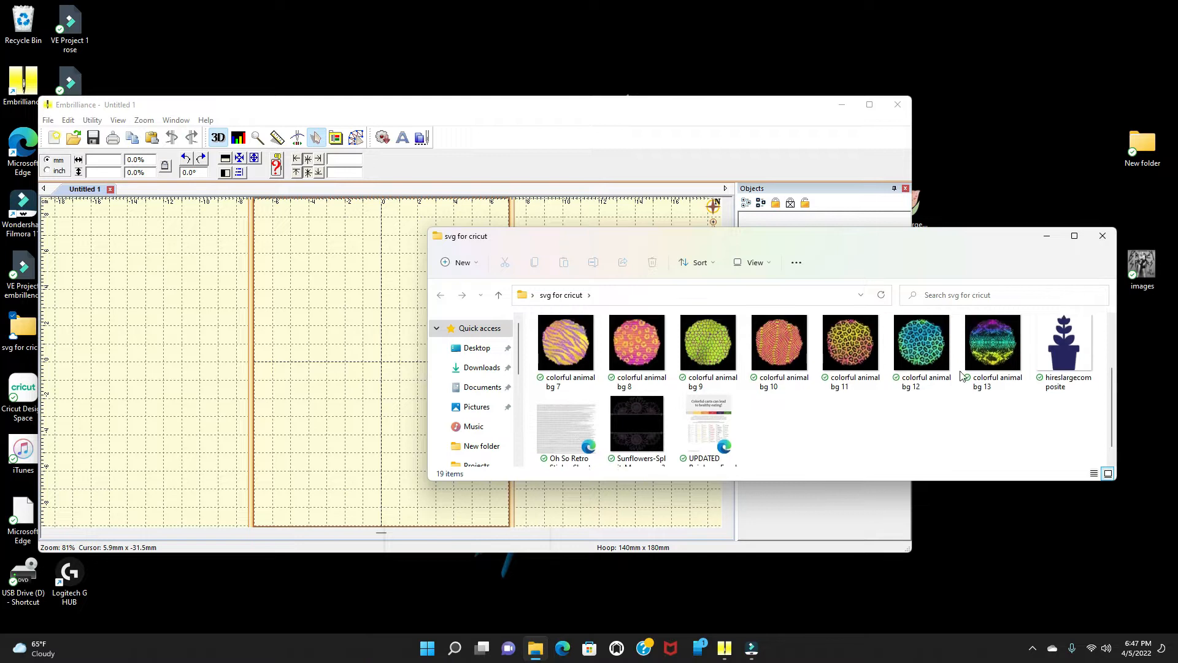
scroll(962, 376, "down", 1)
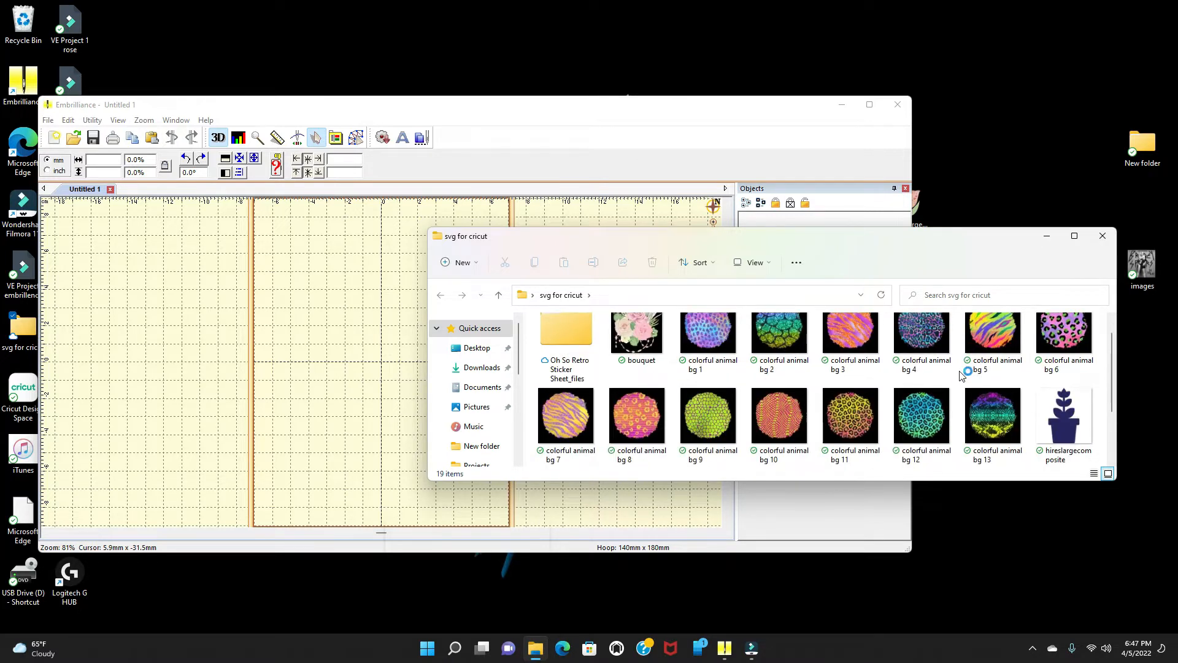
Step: Move hireslargecomposite from the svg for cricut folder to the Desktop, replacing the existing file
left_click(1061, 420)
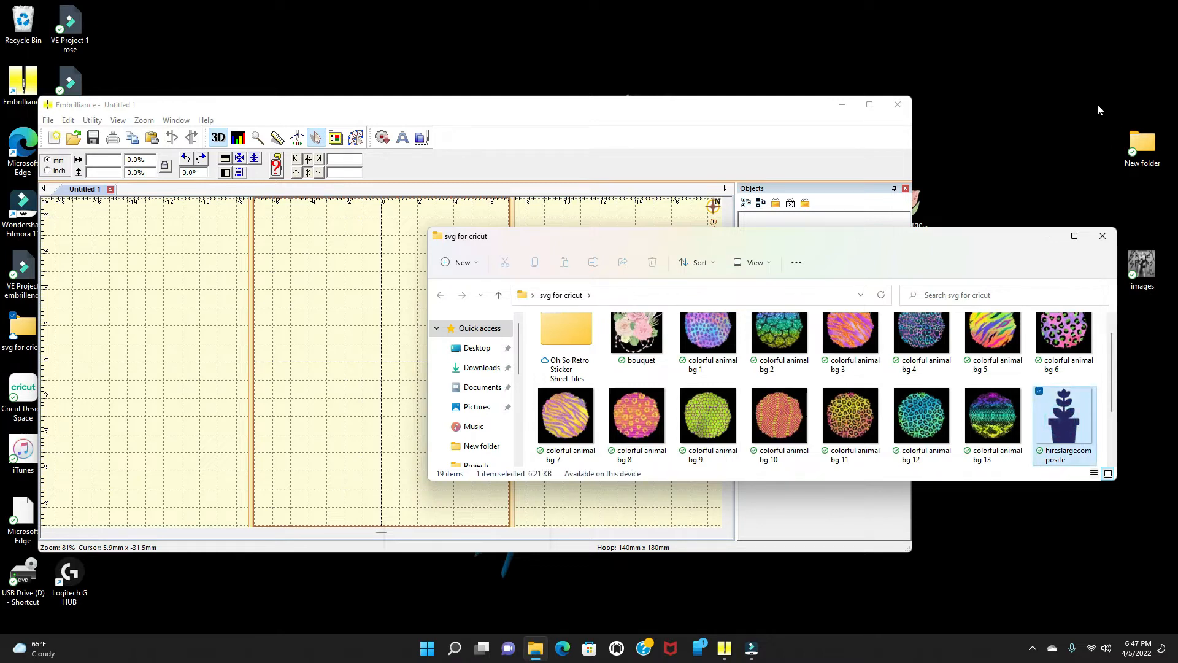
left_click_drag(1068, 430, 1067, 427)
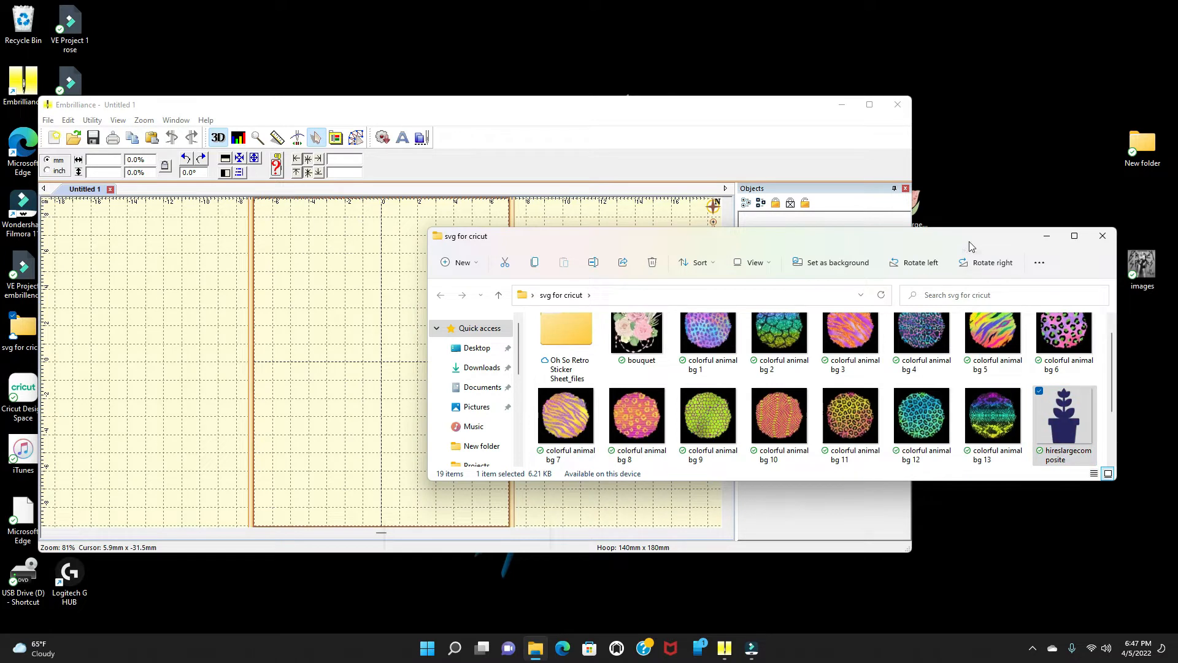
left_click_drag(968, 246, 795, 270)
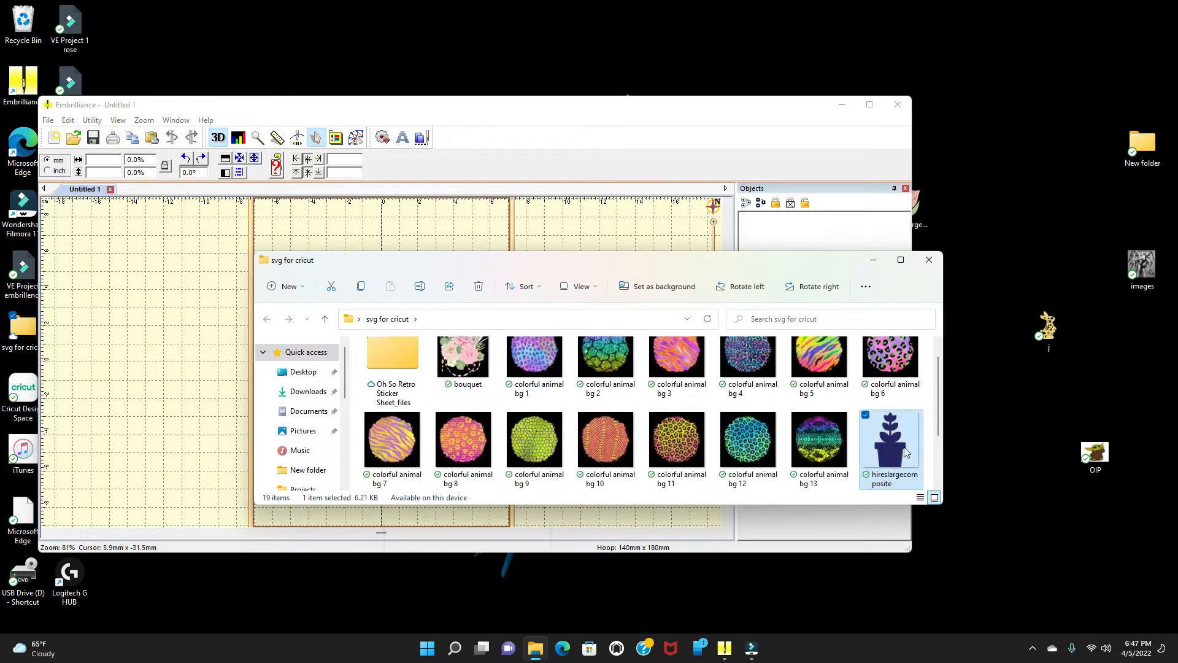
left_click(1002, 418)
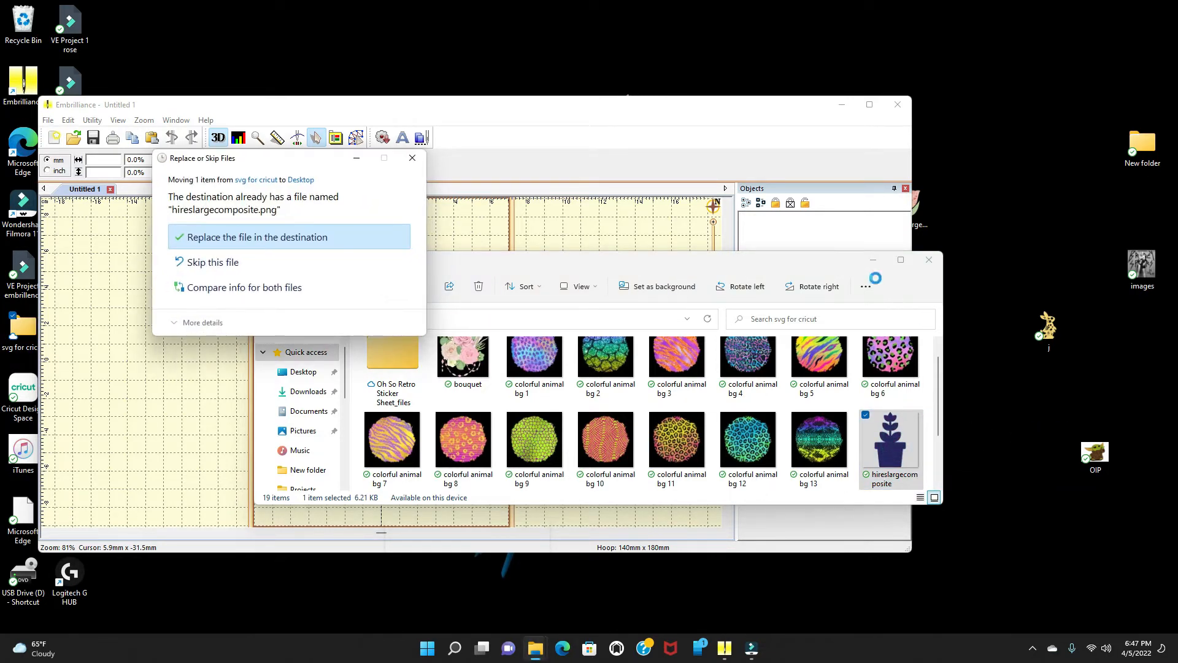
left_click(229, 238)
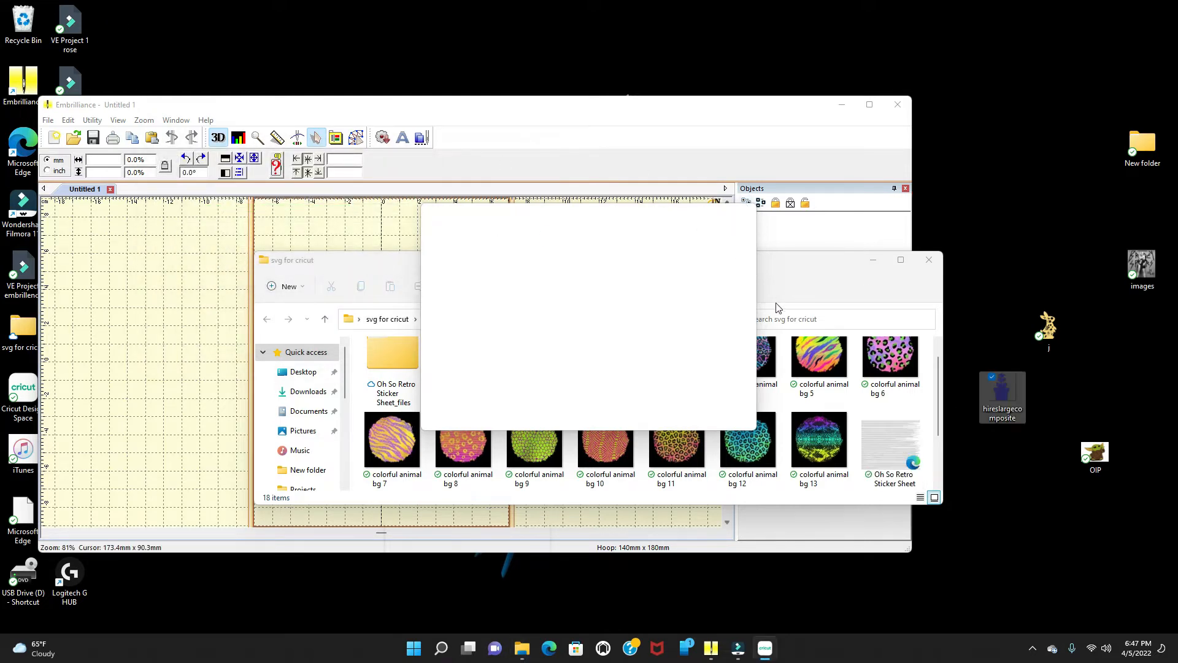
left_click(929, 261)
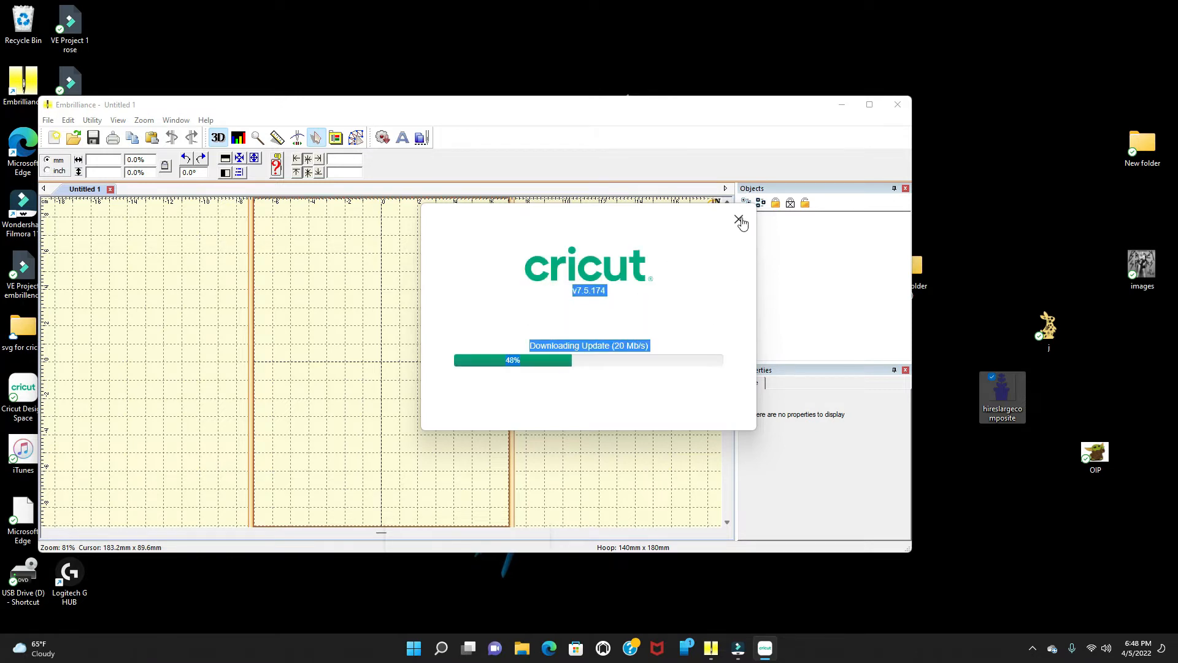
left_click(739, 220)
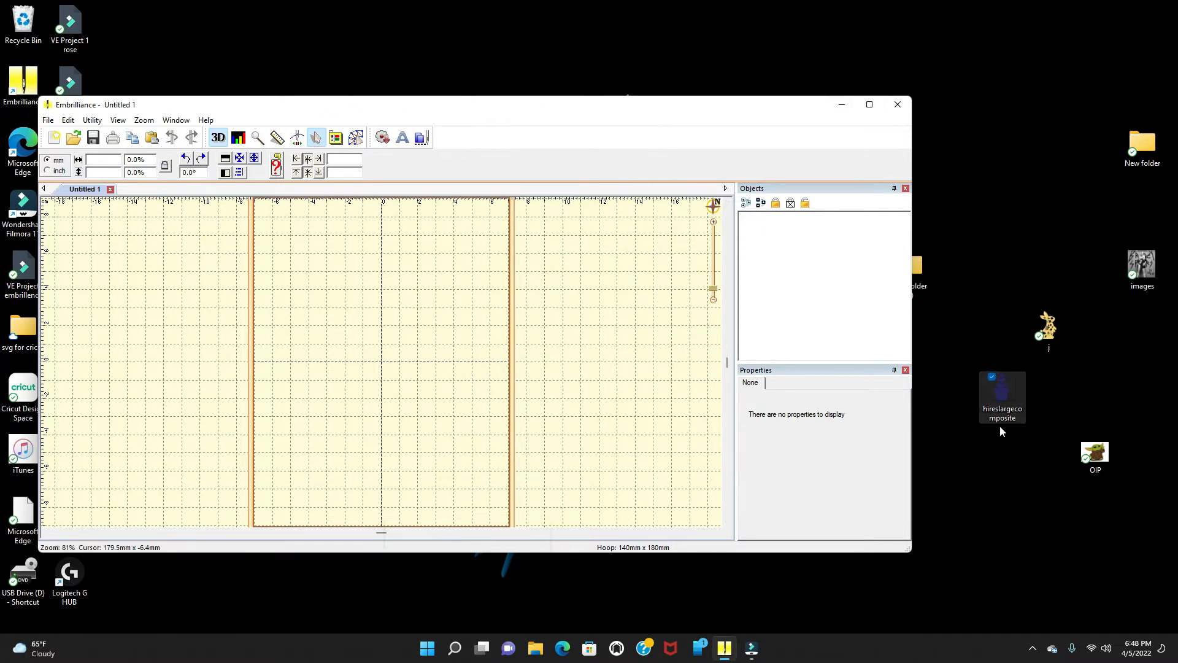
Step: Import hireslargecomposite from the Desktop as a background image in the design workspace
left_click(354, 138)
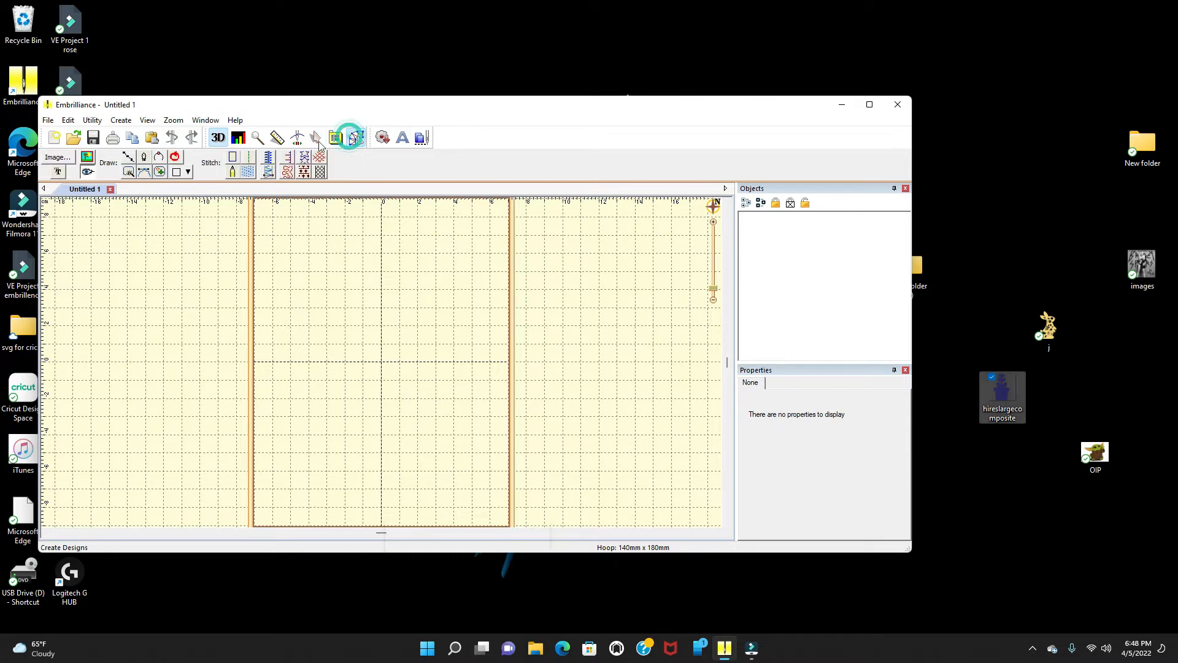
left_click(67, 161)
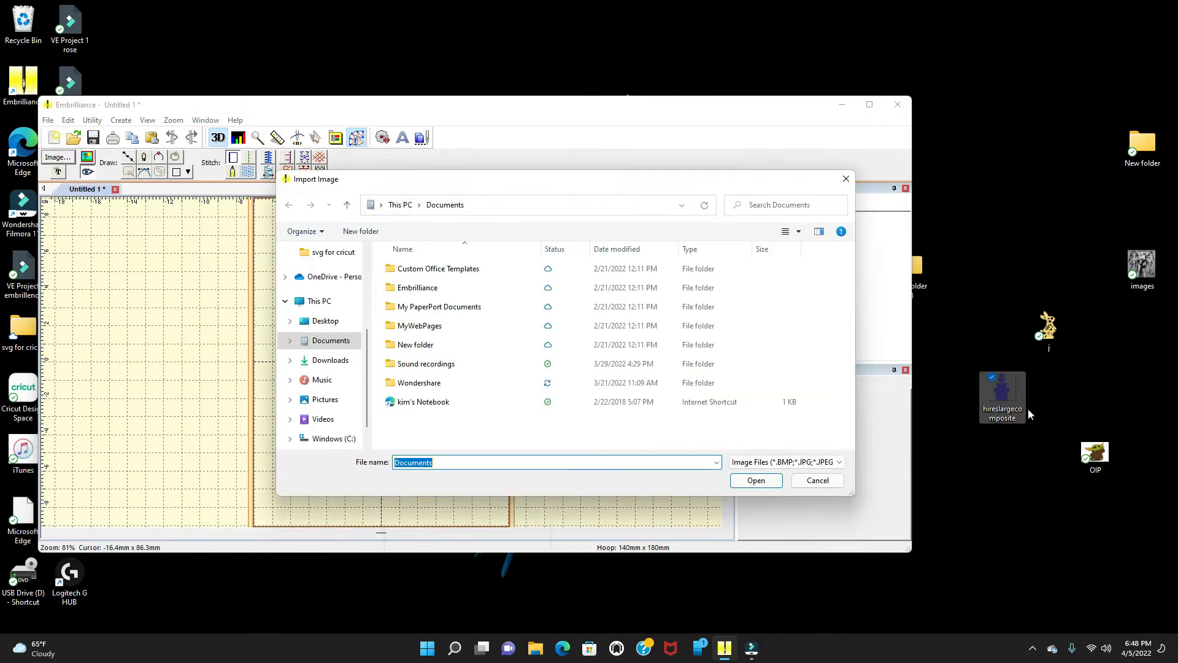
left_click(320, 325)
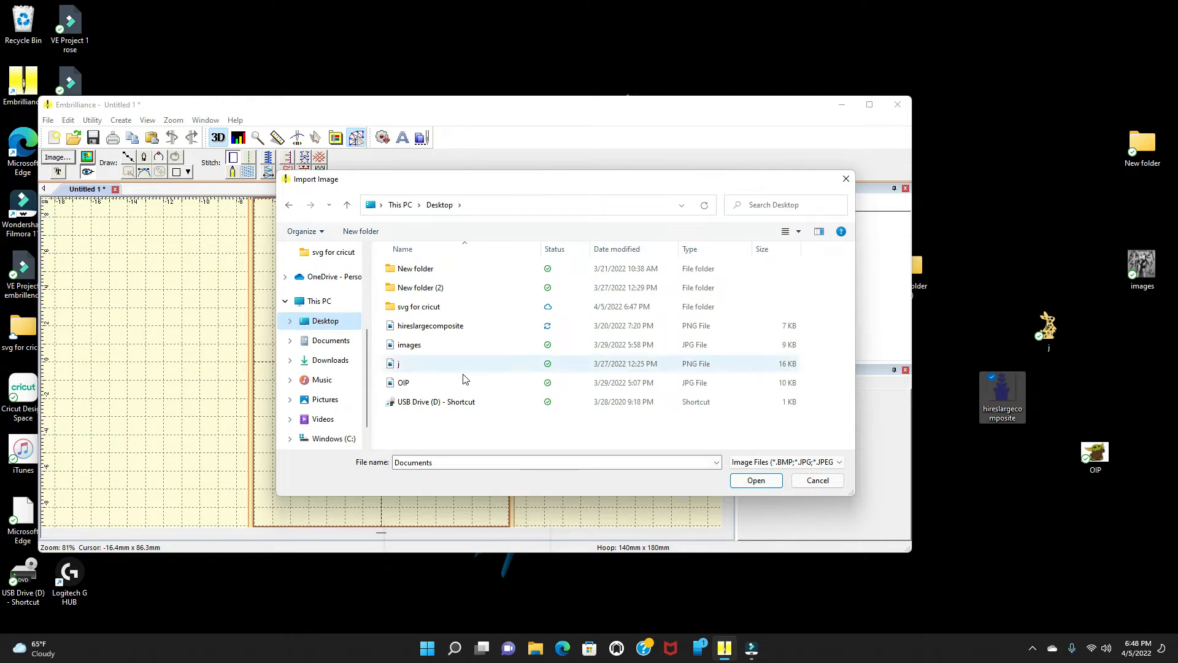
double_click(451, 330)
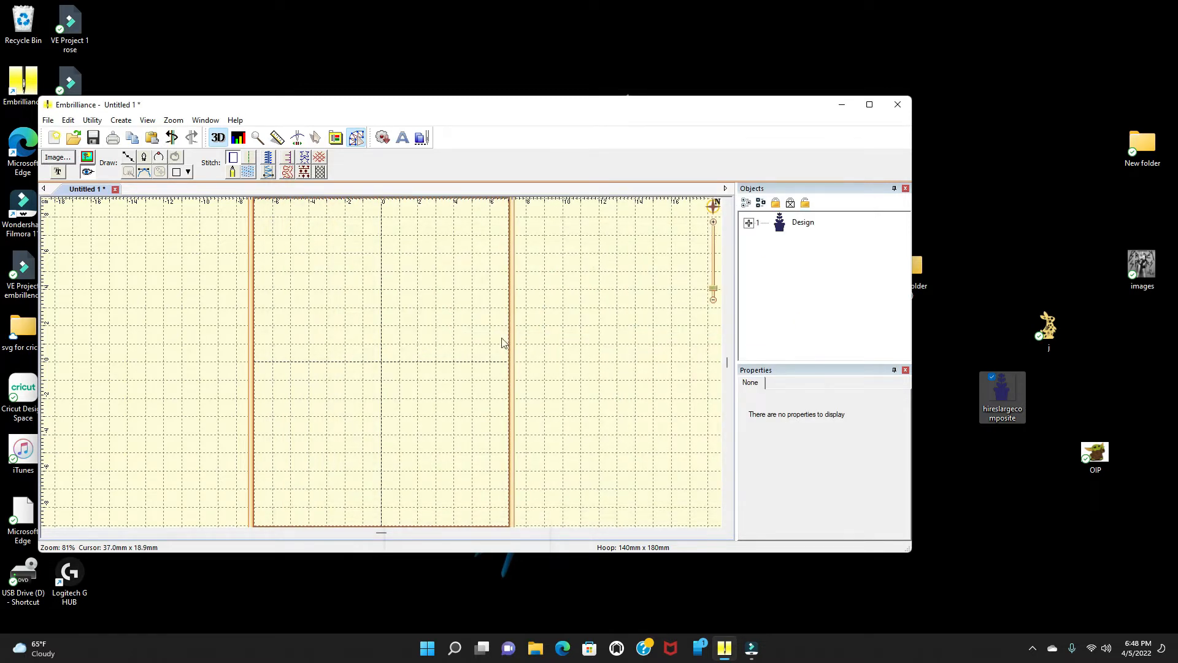
Step: Maximize the window and toggle the background image display off and on
left_click(870, 106)
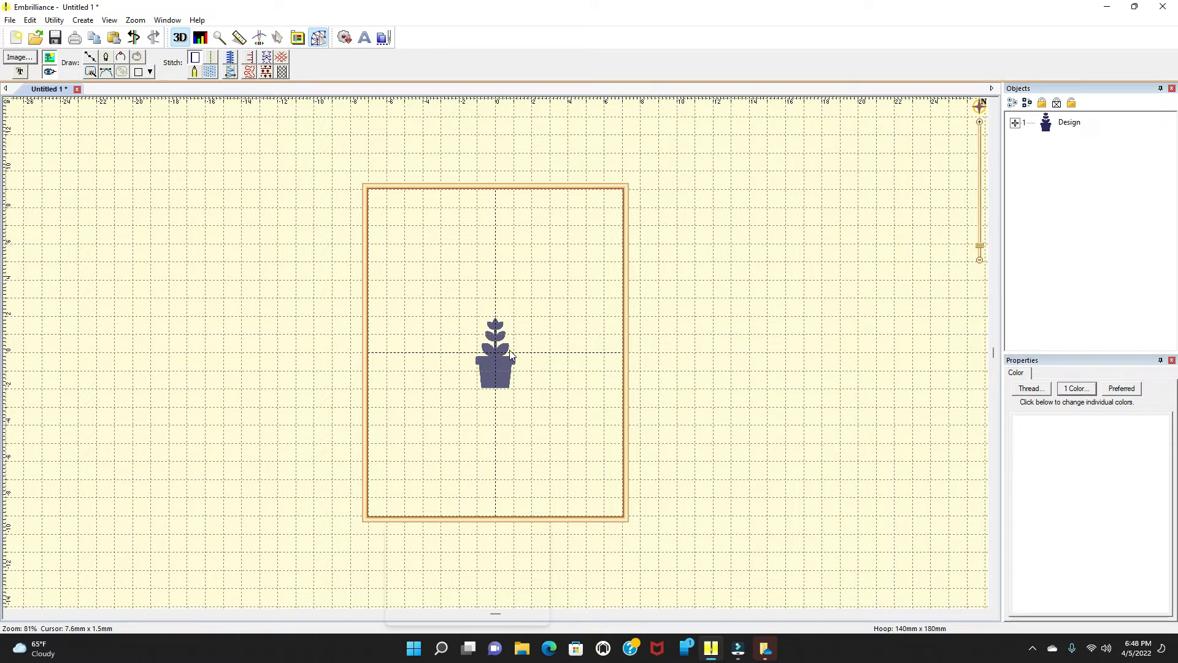
left_click(49, 59)
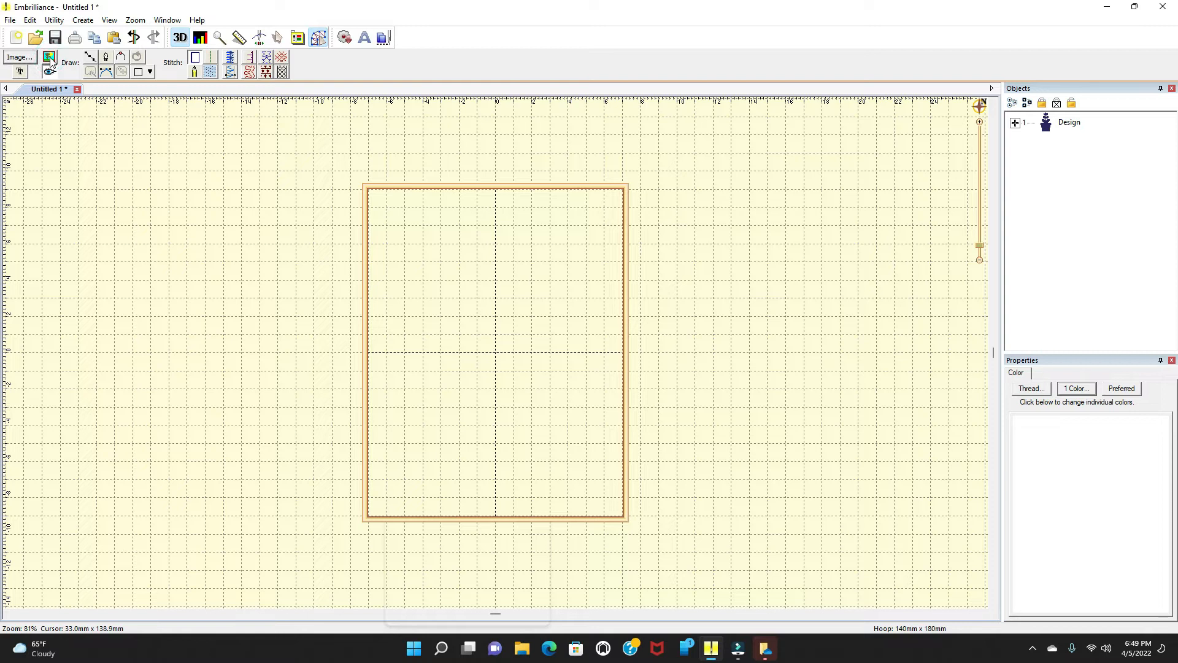
left_click(49, 59)
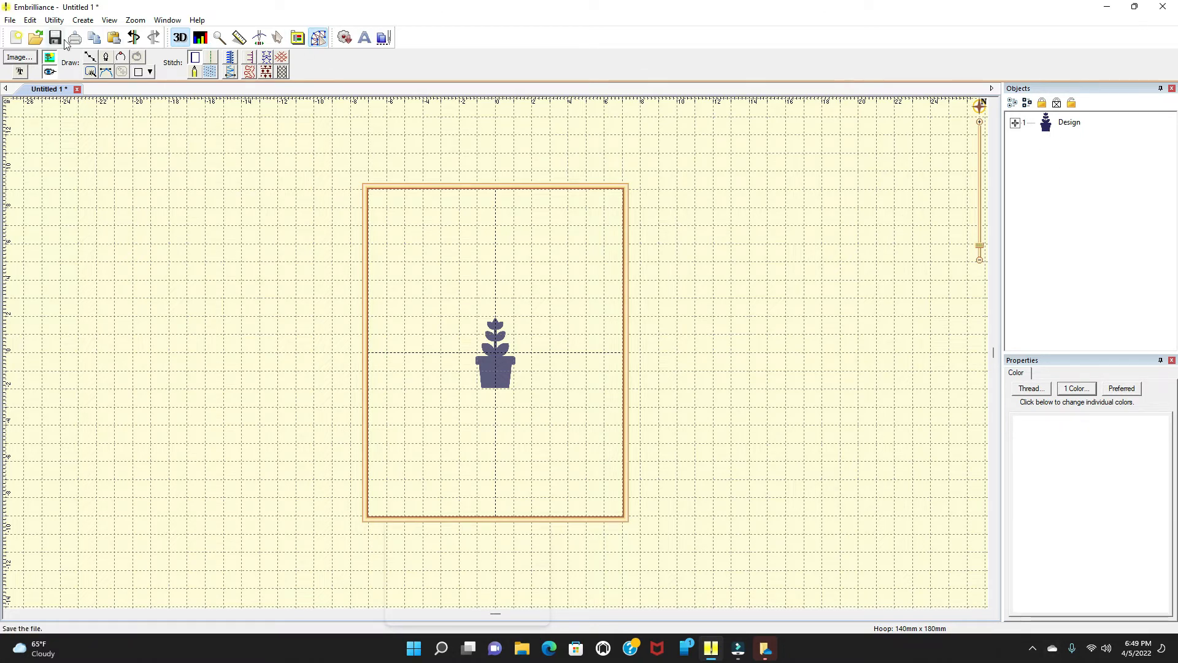
left_click(49, 59)
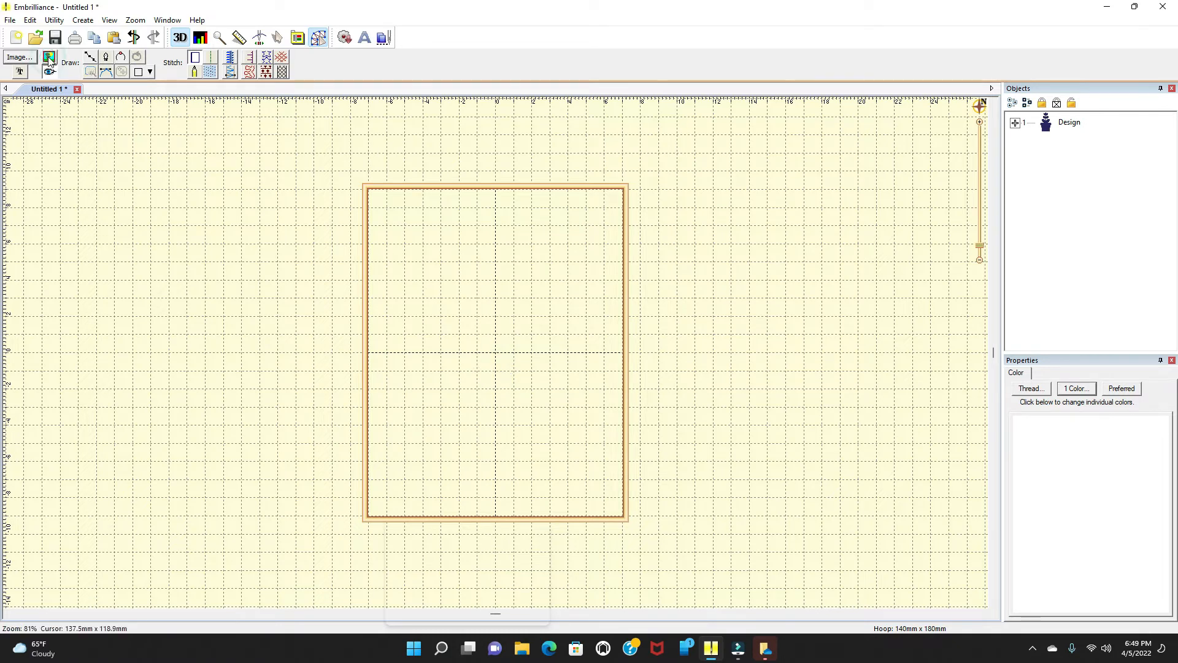
left_click(49, 58)
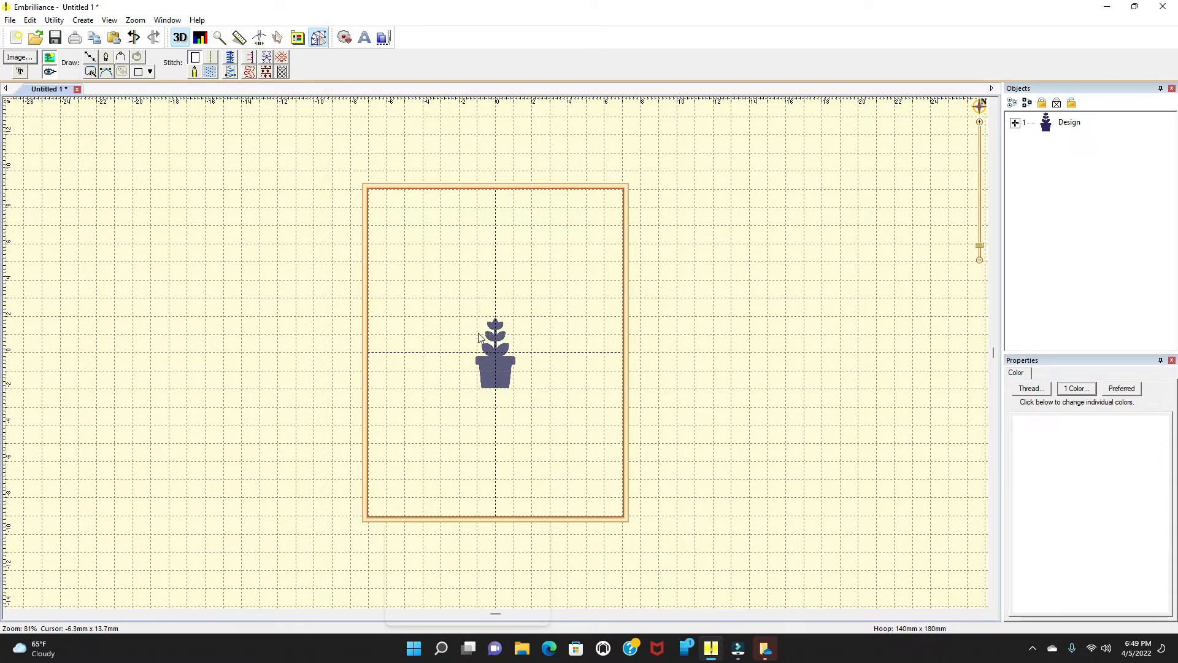
Step: Open the hoop preferences, pick the 140mm x 180mm hoop, and close the dialog
left_click(299, 39)
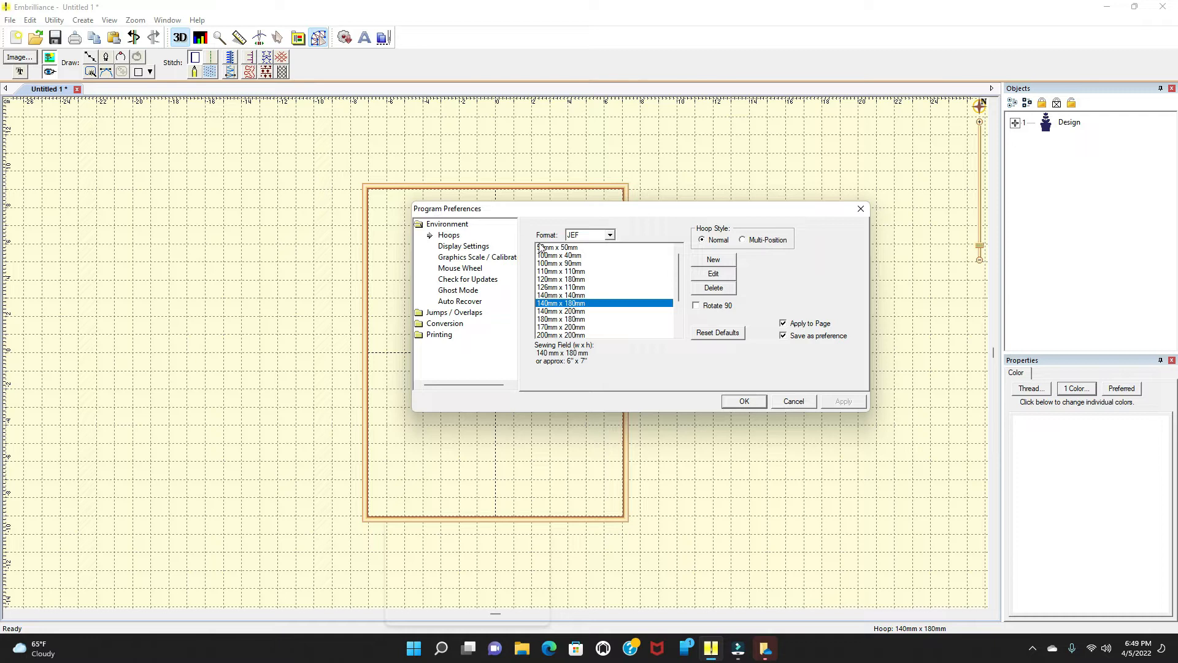
left_click(449, 236)
left_click(549, 305)
left_click(843, 403)
left_click(860, 209)
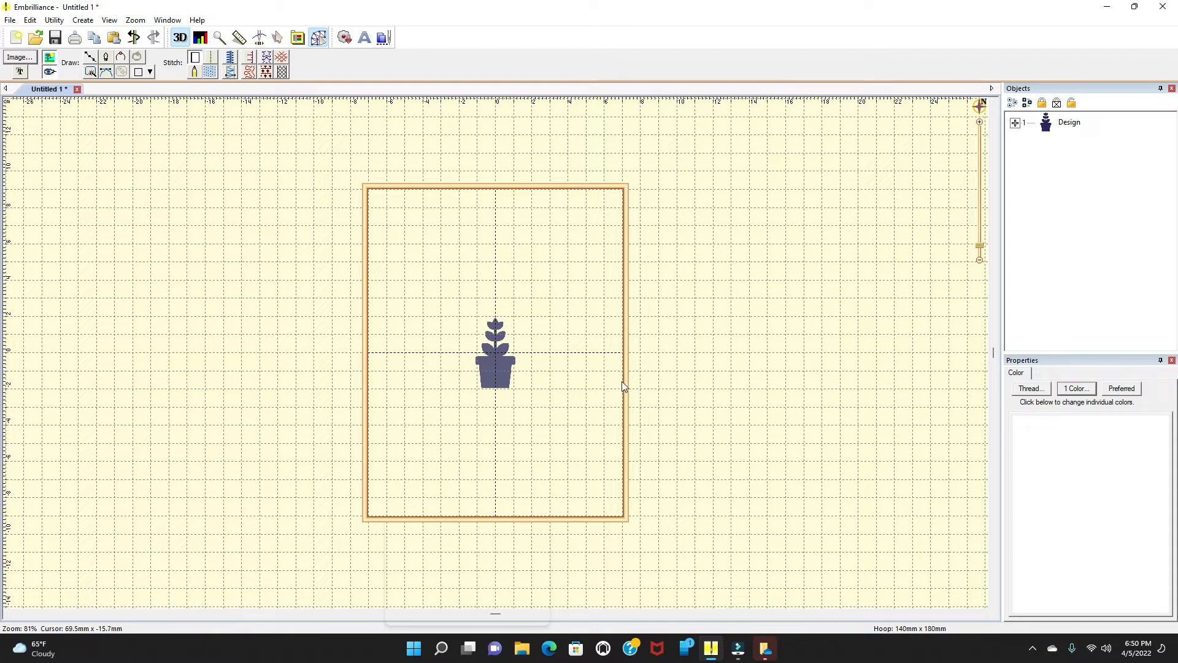
Step: Enlarge the background plant image and move it toward the centre of the hoop
left_click(488, 367)
left_click_drag(532, 389, 602, 479)
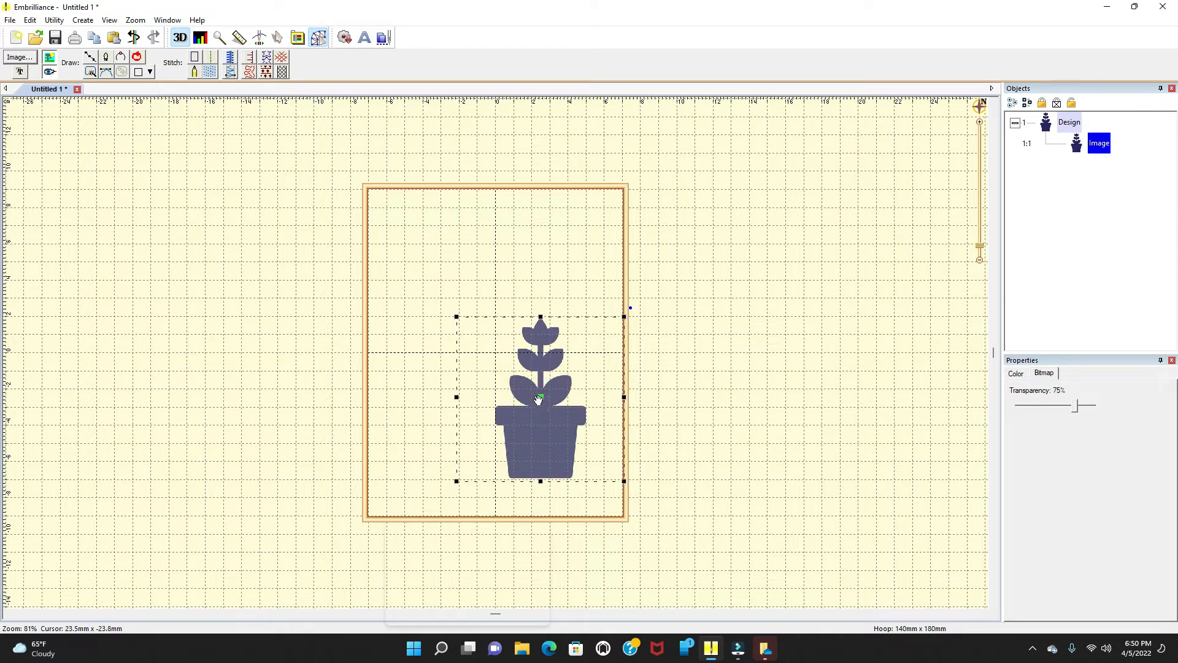
left_click(512, 286)
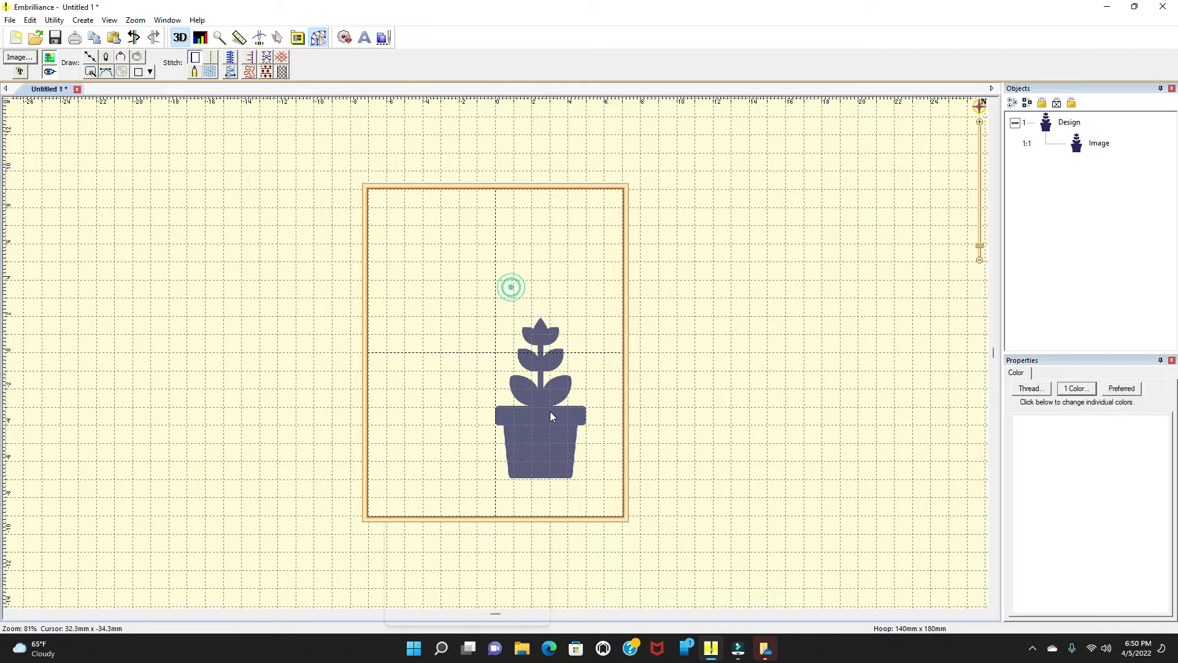
left_click(540, 400)
left_click_drag(539, 400, 486, 362)
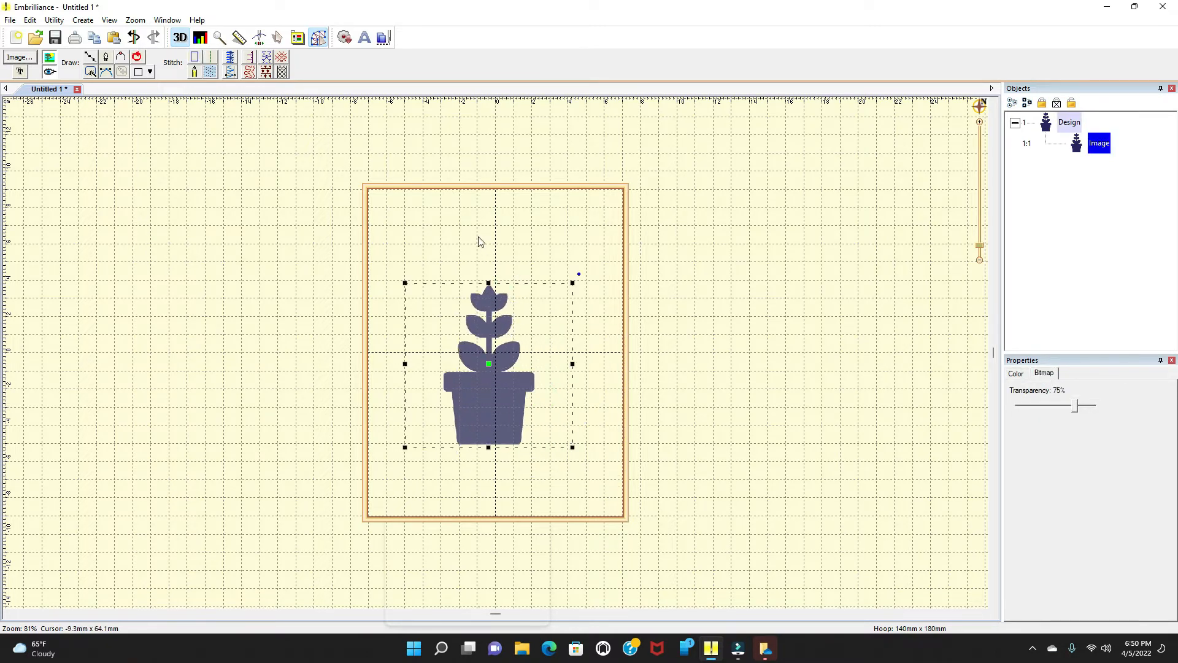
Step: Add a lettering object with the default text ABC over the plant image
left_click(364, 37)
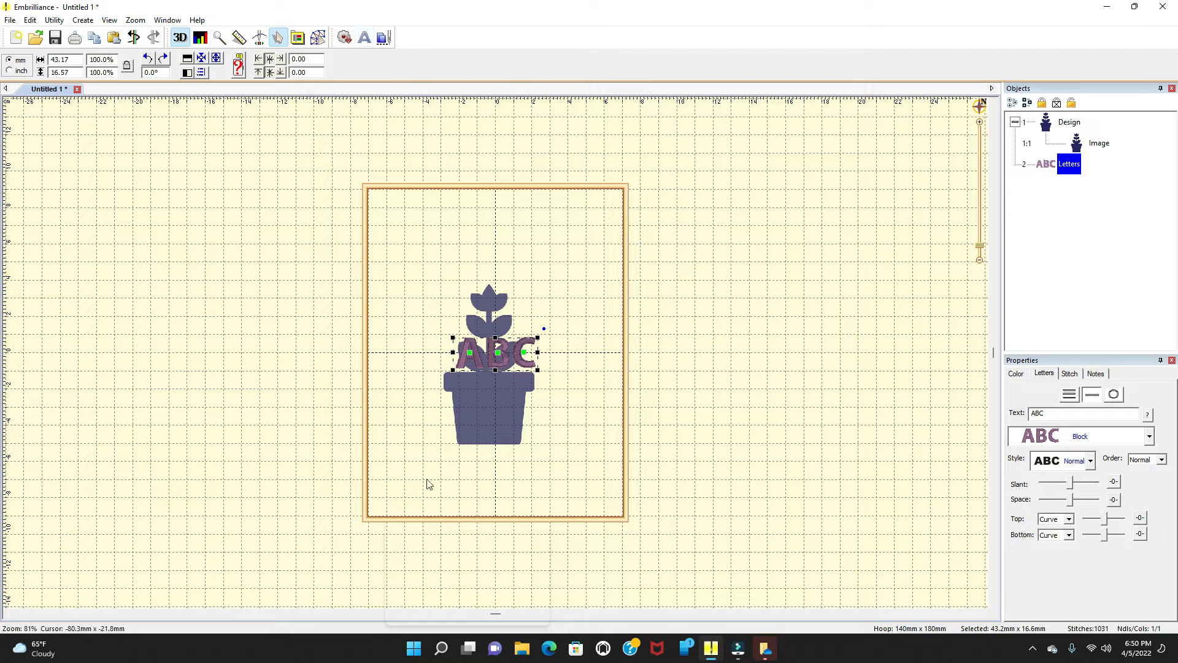
mouse_move(499, 356)
left_mouse_down()
mouse_move(508, 335)
mouse_move(499, 355)
left_mouse_up()
left_click(500, 355)
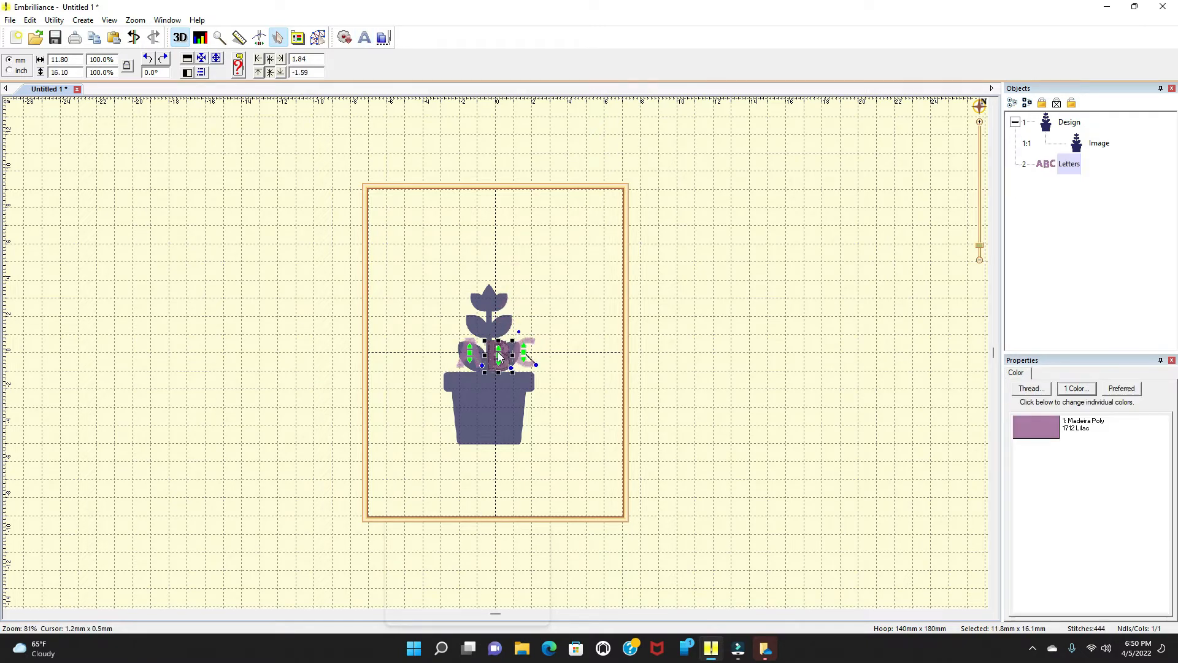
Step: Undo the lettering object that was added over the plant image
left_click(565, 365)
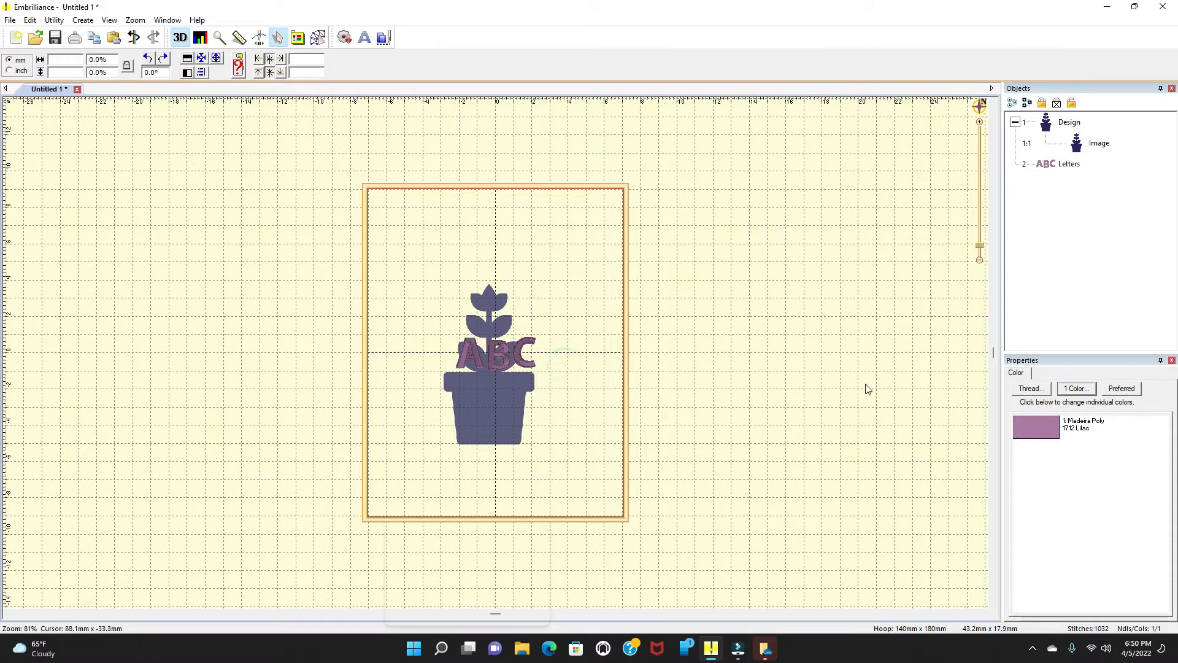
left_click(456, 344)
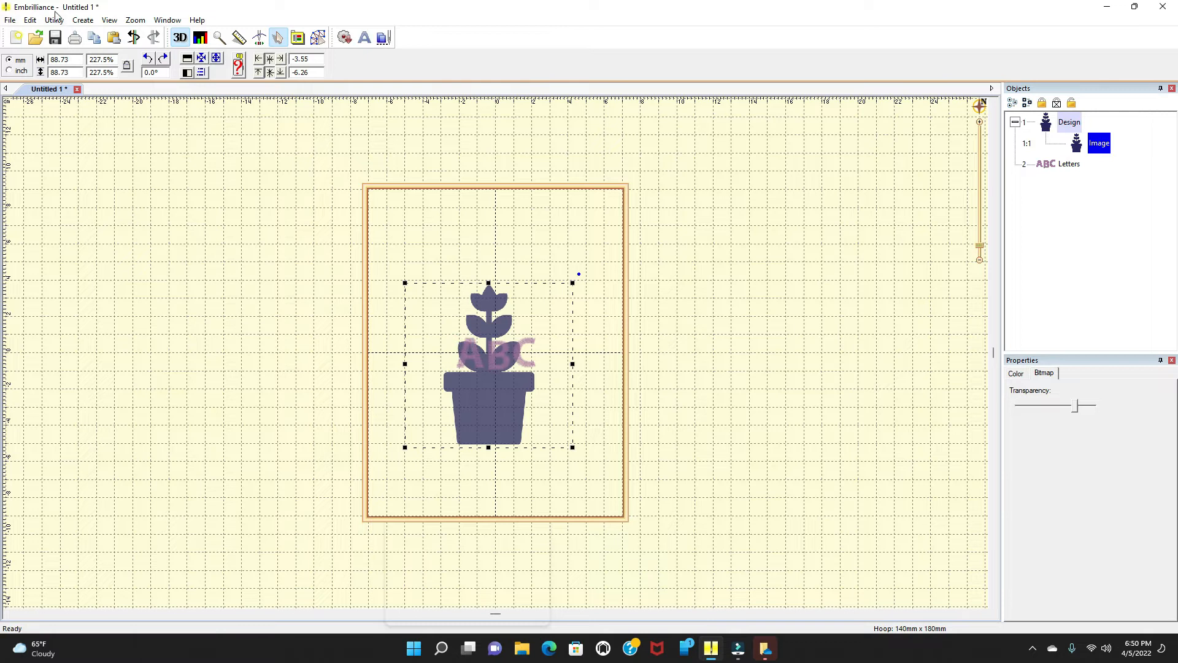
left_click(134, 38)
left_click(133, 38)
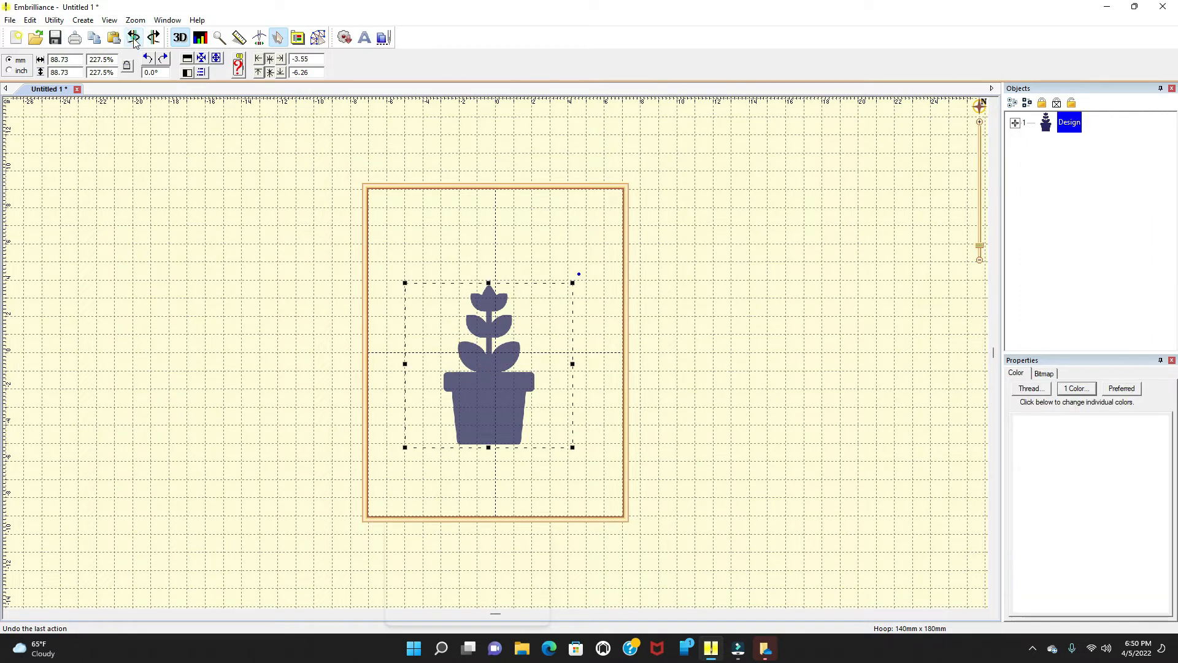
Step: Add a new lettering object and change its text to plant
left_click(365, 39)
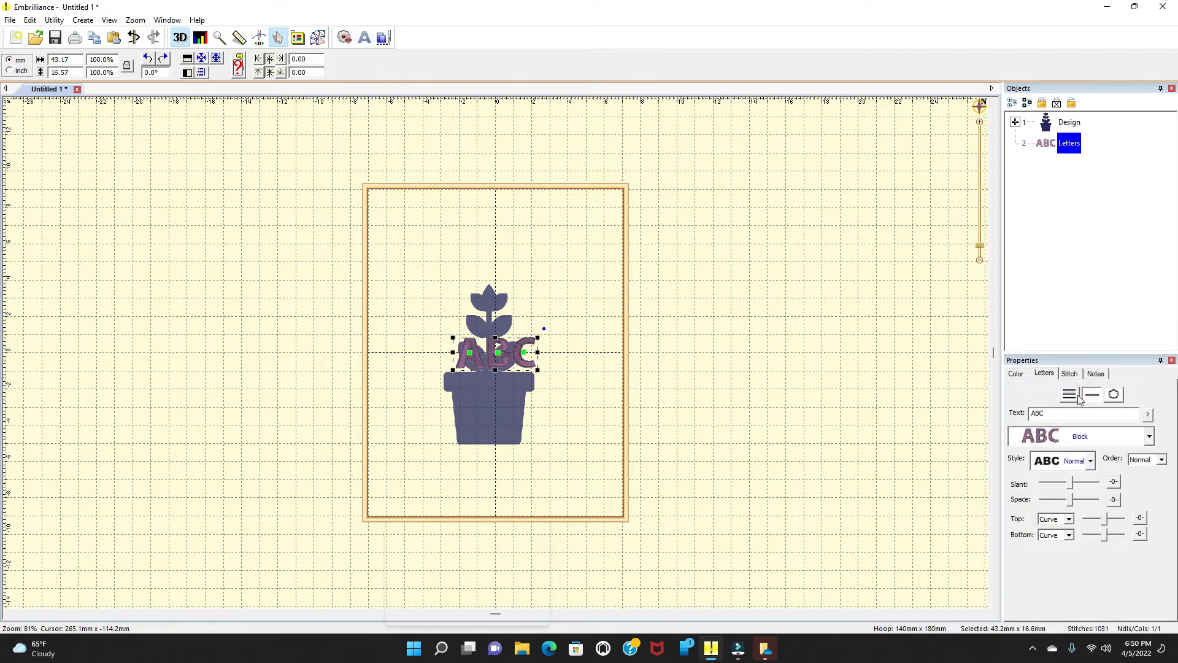
left_click(1065, 412)
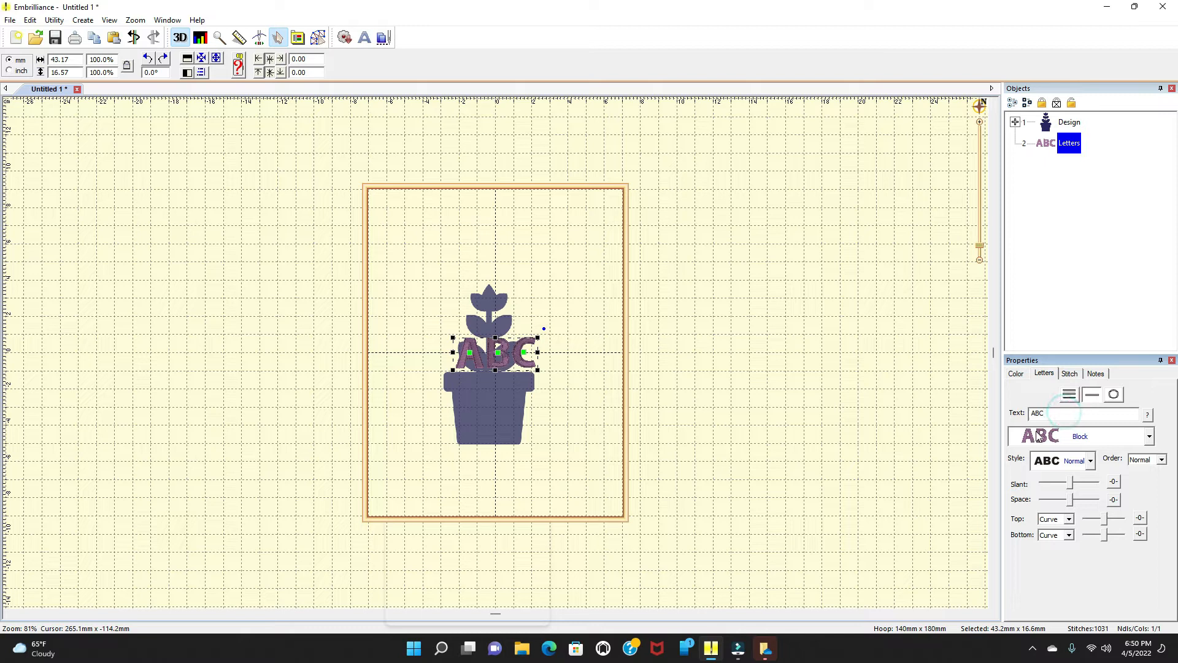
key("BackSpace")
key("BackSpace")
key("BackSpace")
left_click(555, 362)
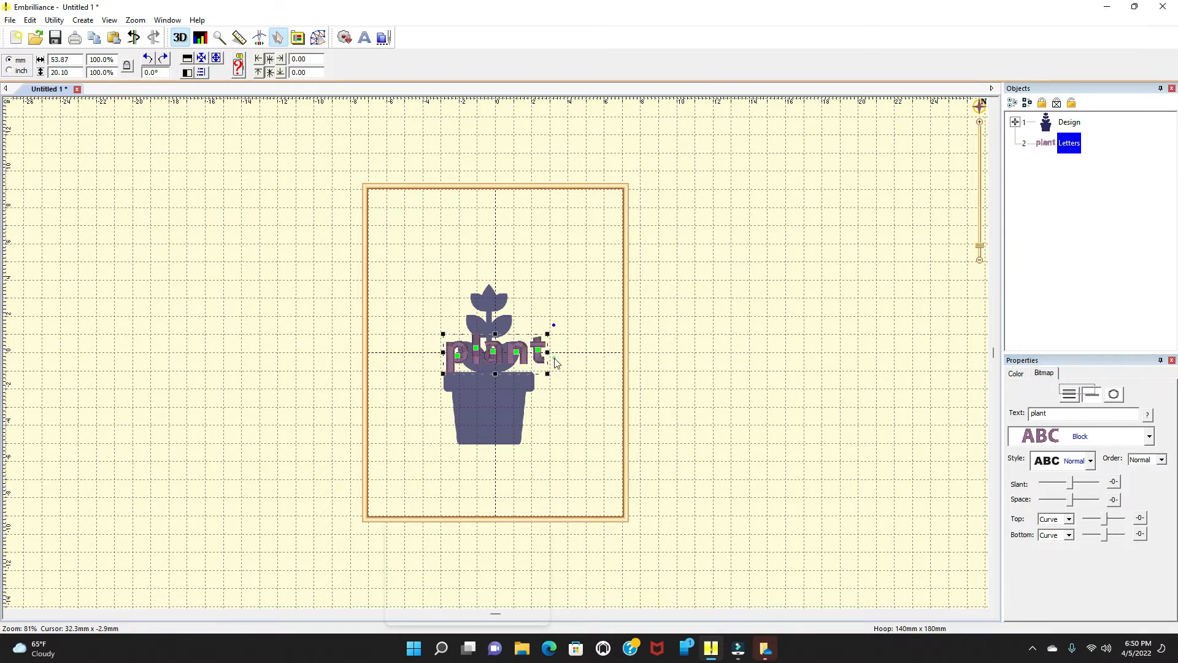
Step: Move the plant image around the hoop and place the plant lettering above the pot
left_click(488, 349)
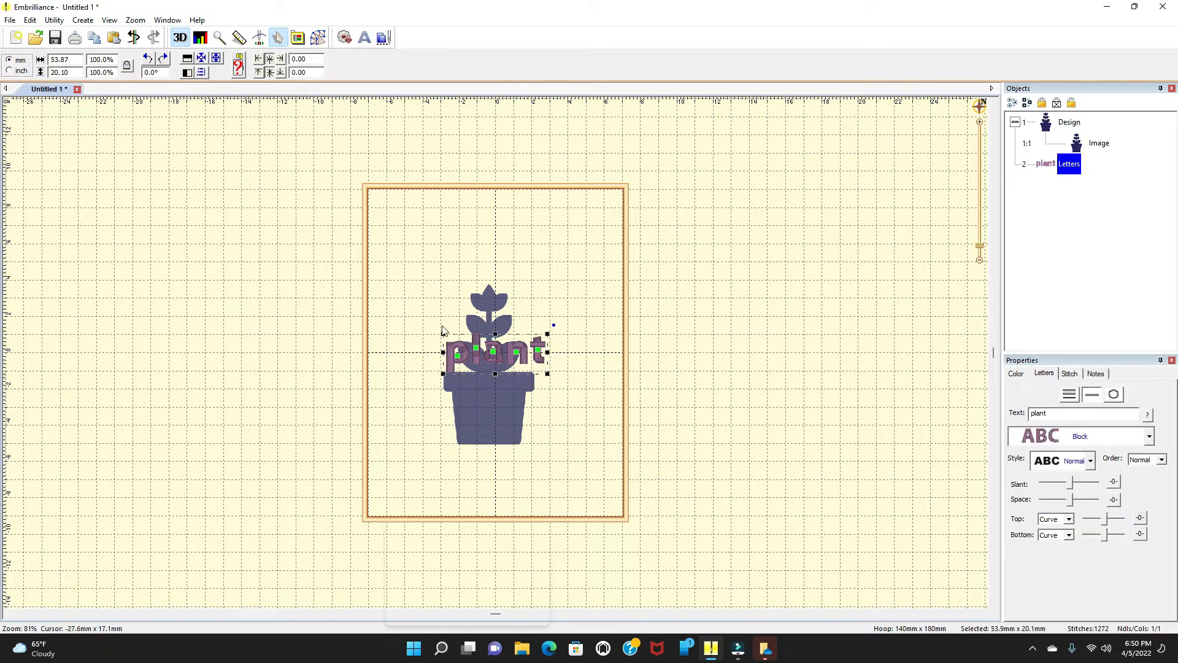
left_click_drag(438, 333, 444, 281)
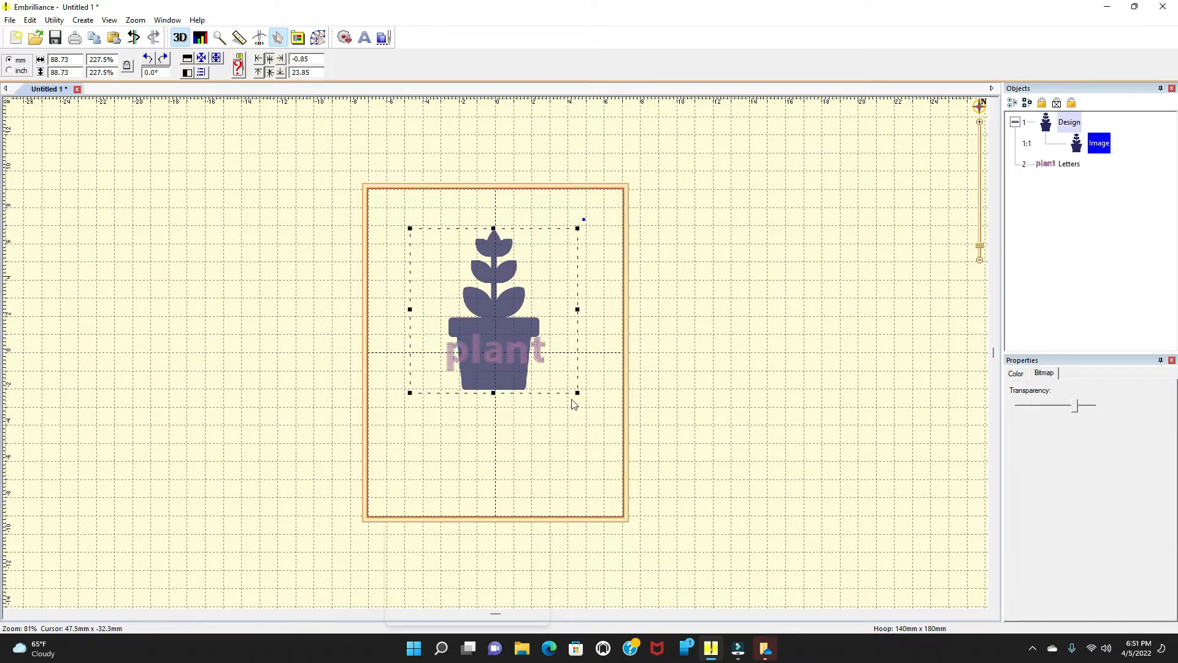
left_click_drag(500, 326, 597, 410)
left_click(443, 337)
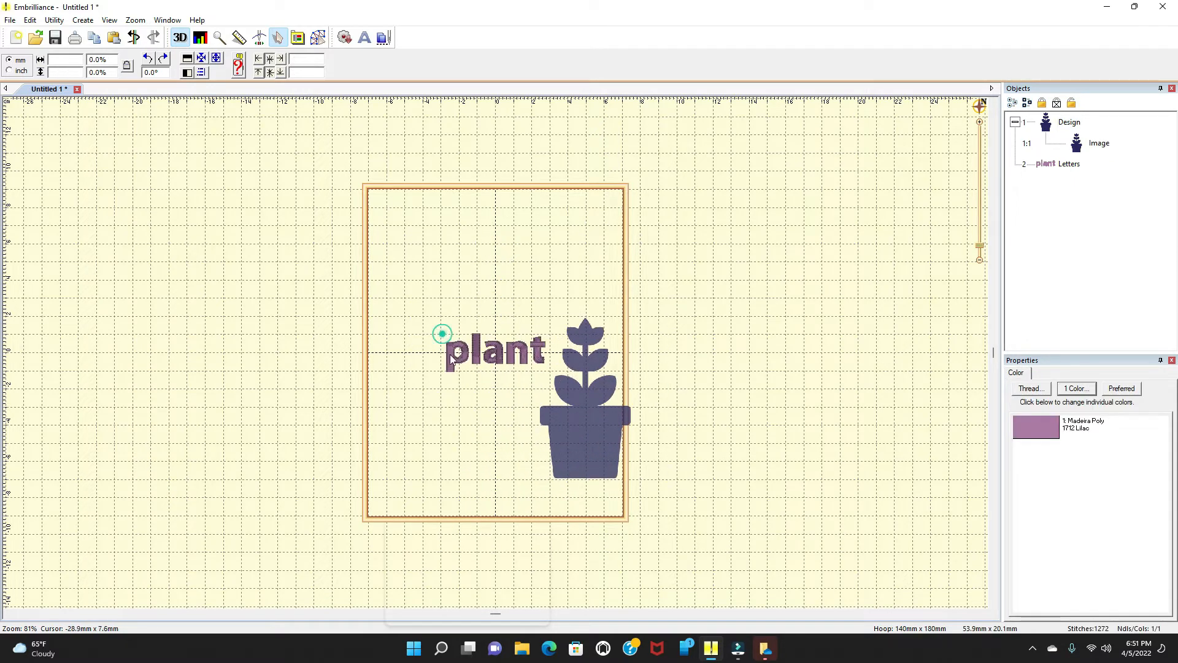
left_click(446, 333)
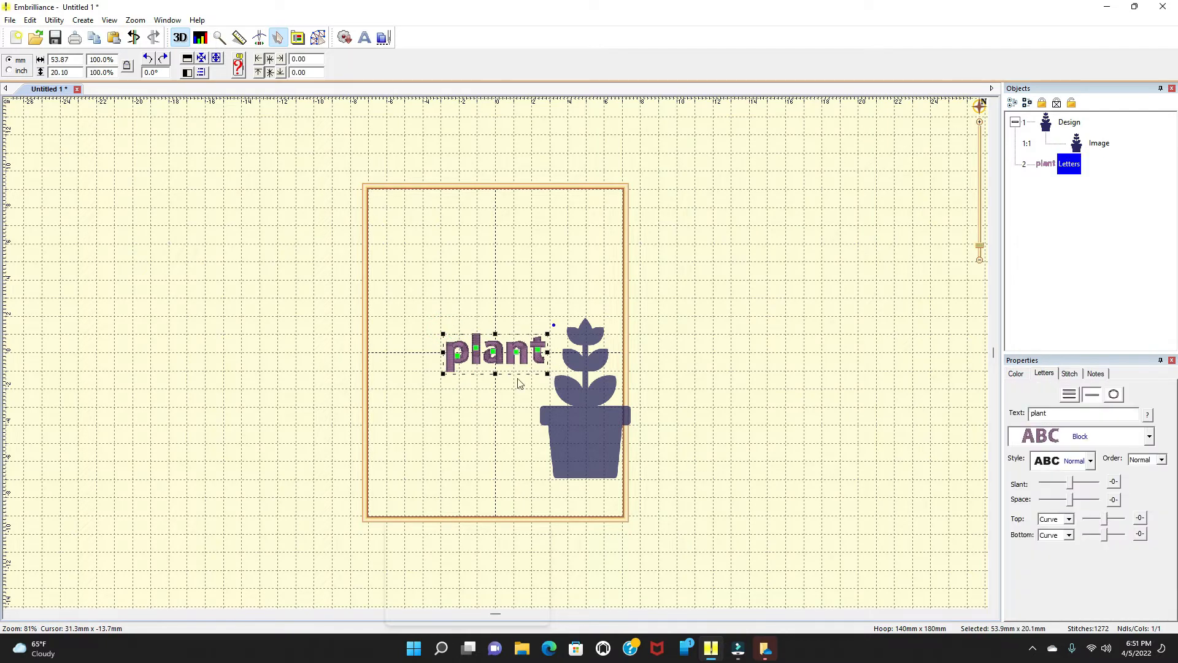
left_click_drag(497, 355, 481, 259)
left_click_drag(583, 443, 490, 408)
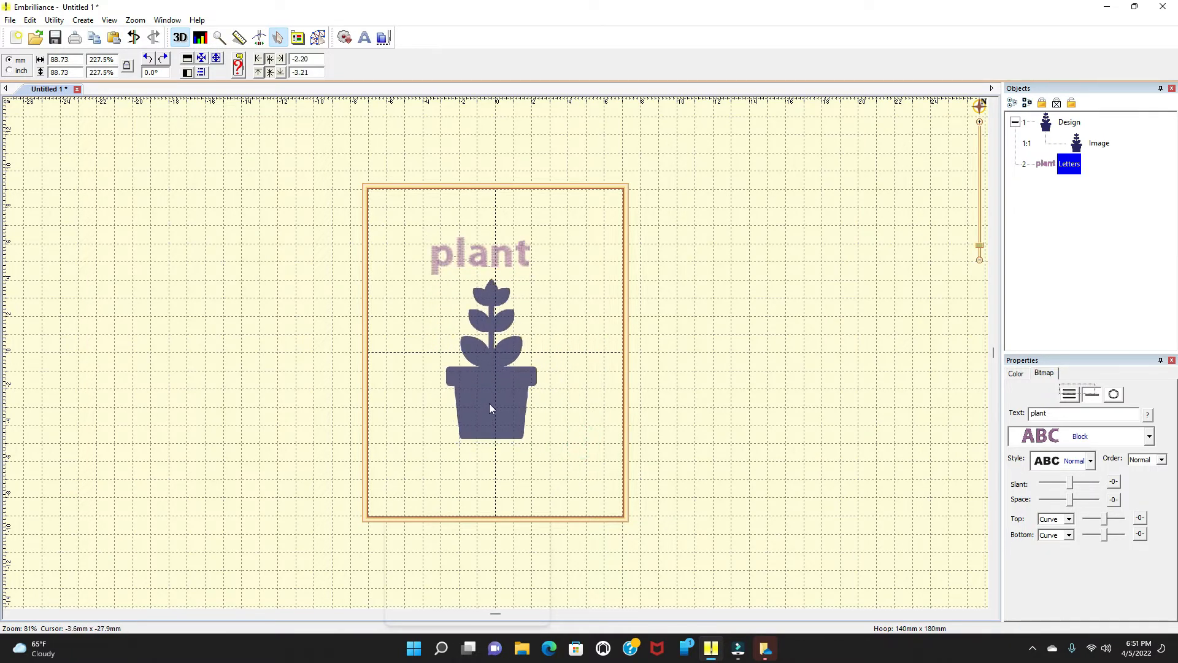
Step: Nudge the plant lettering slightly left above the pot
left_click(469, 385)
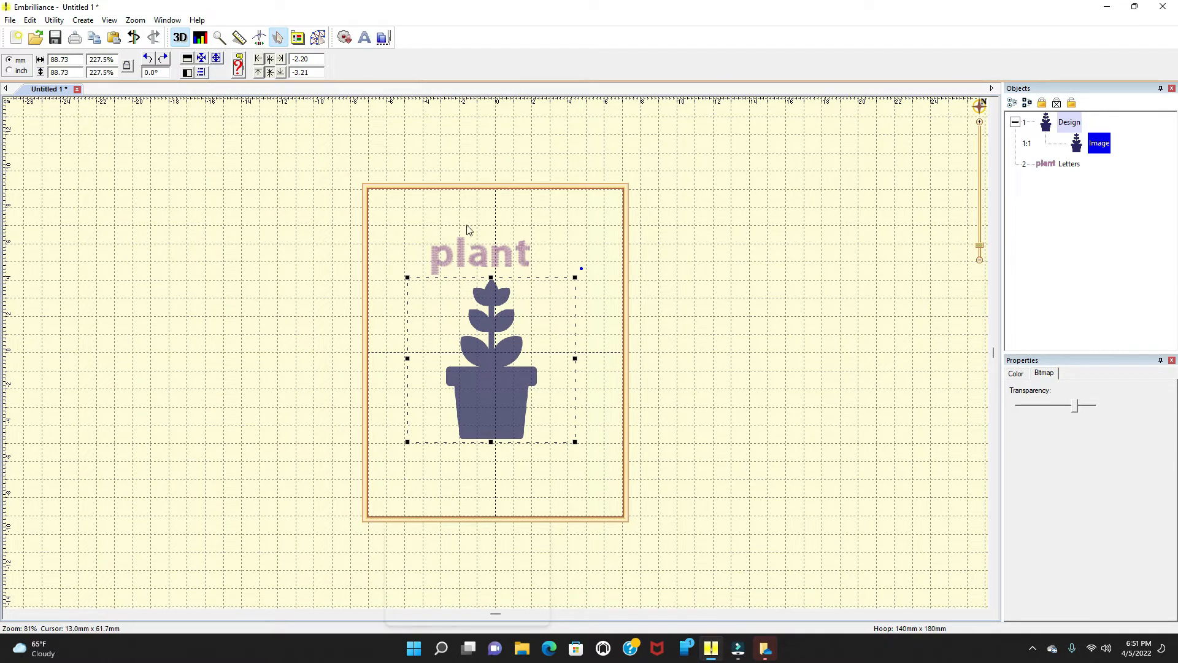
left_click(422, 248)
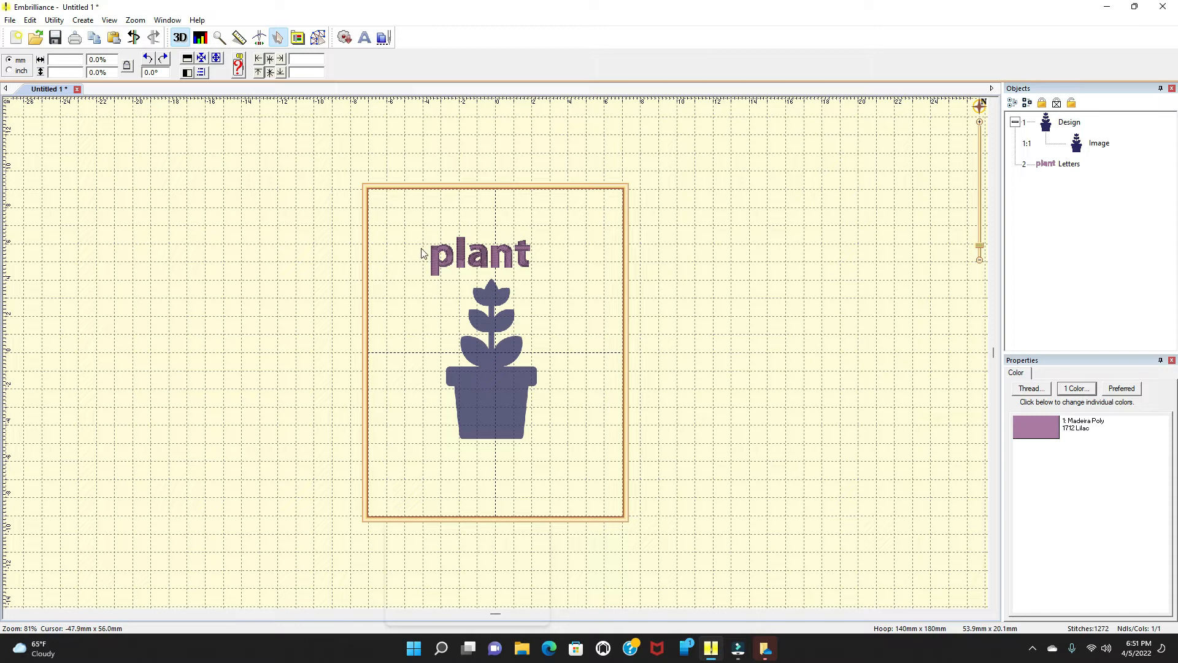
left_click_drag(424, 233, 554, 287)
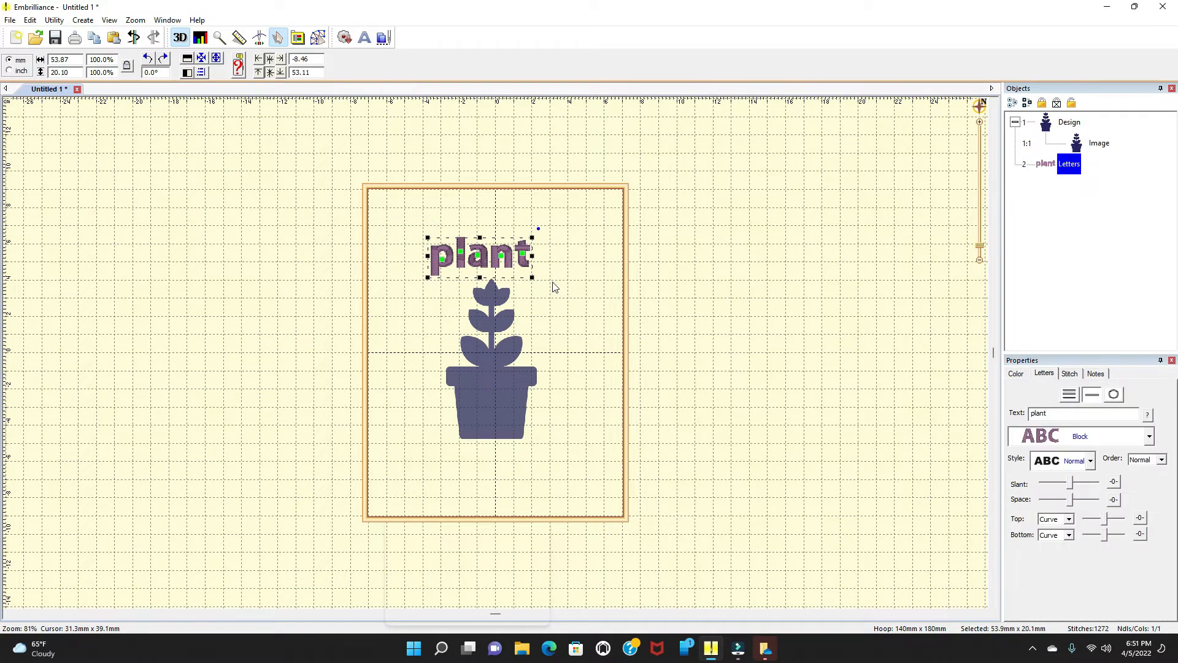
mouse_move(493, 265)
left_mouse_down()
mouse_move(560, 252)
mouse_move(544, 310)
mouse_move(471, 231)
mouse_move(491, 260)
mouse_move(481, 262)
left_mouse_up()
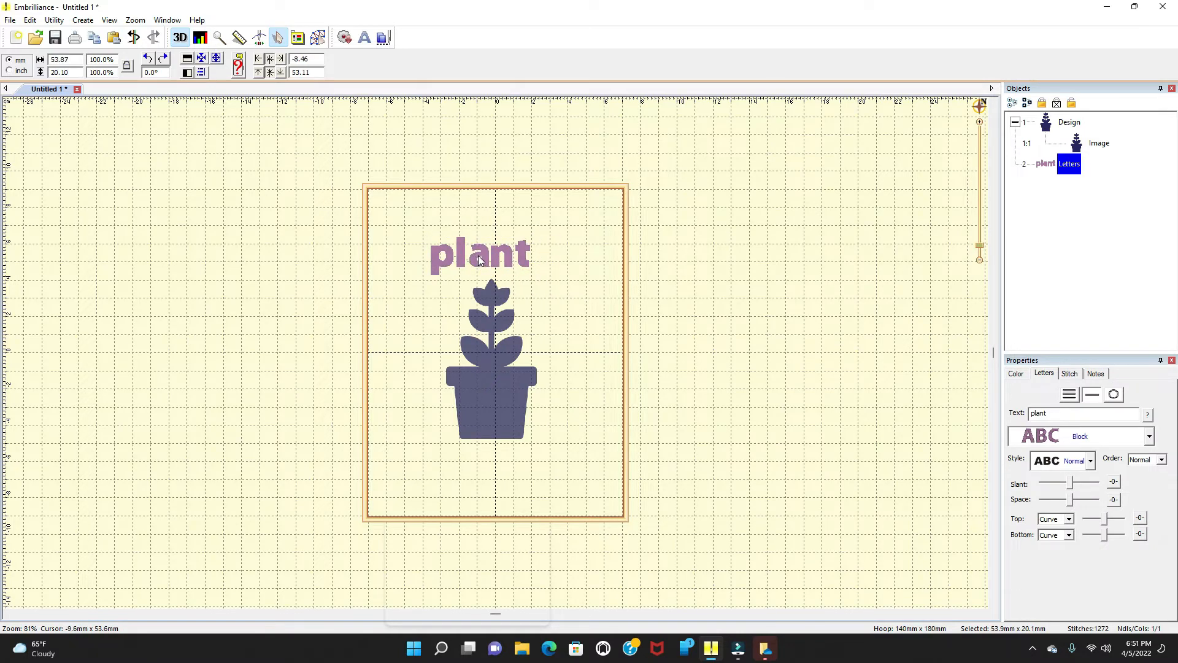
Step: Move the plant image slightly down in the hoop
left_click(546, 324)
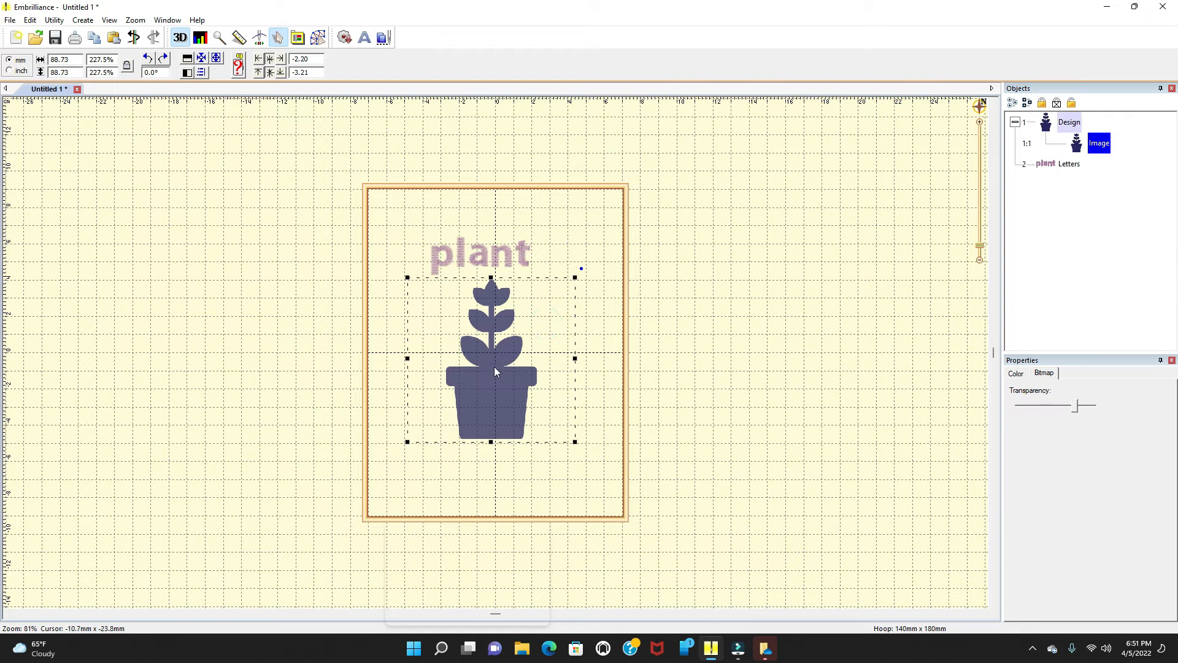
mouse_move(489, 396)
left_mouse_down()
mouse_move(499, 457)
mouse_move(486, 413)
left_mouse_up()
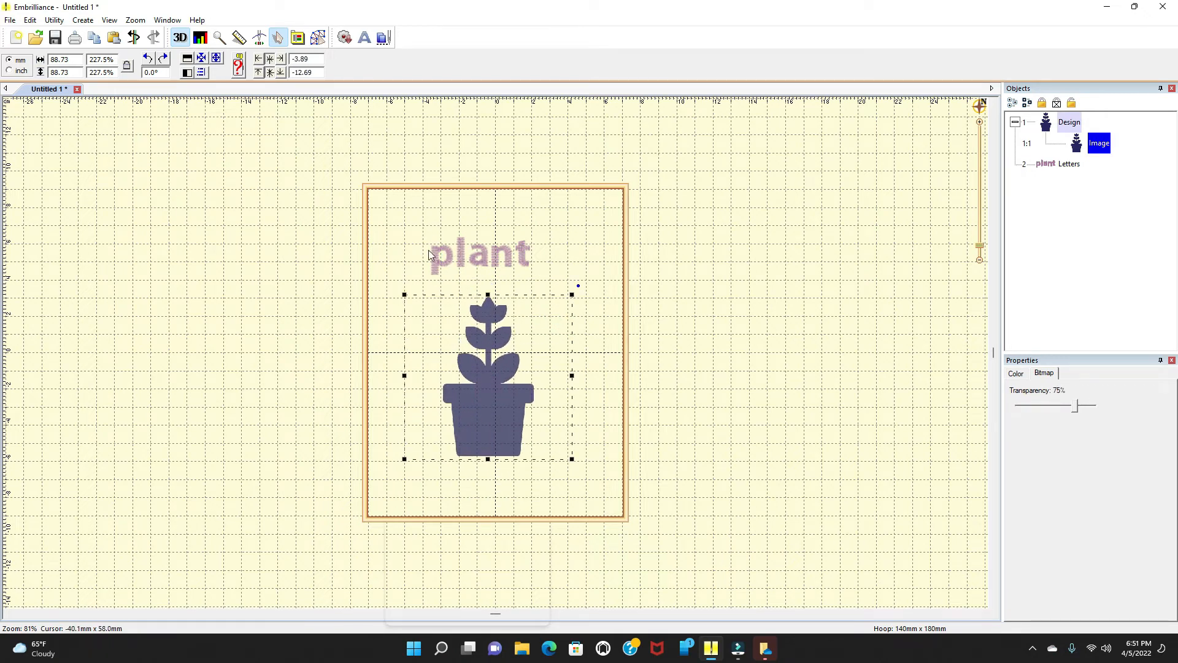
left_click(414, 228)
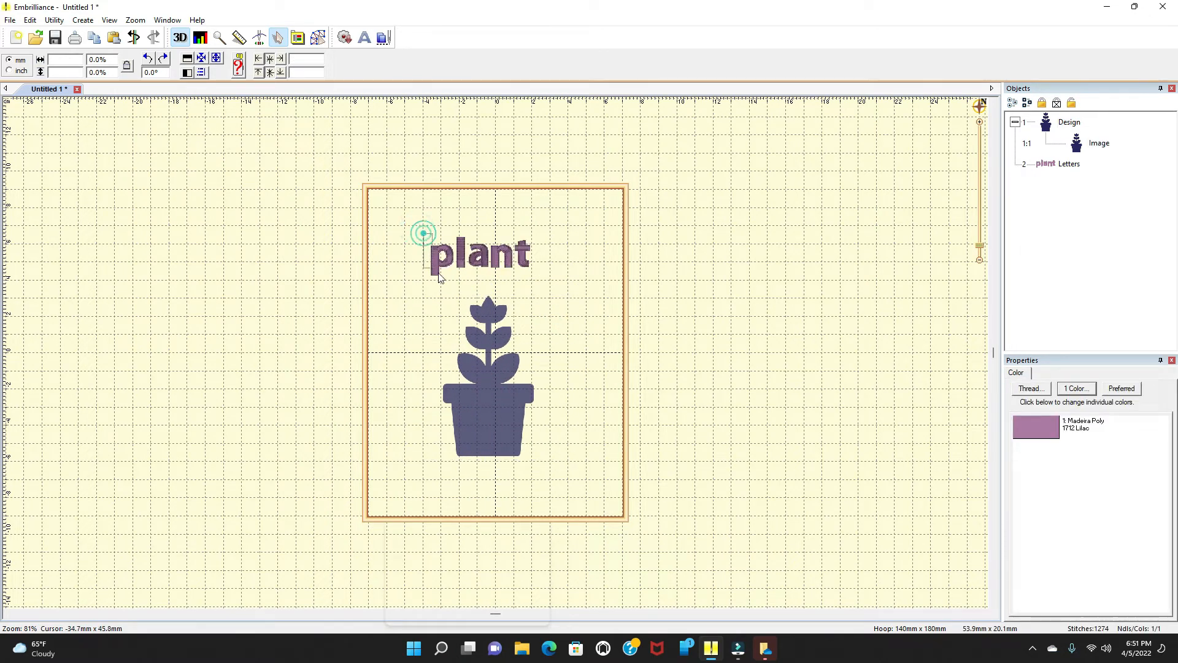
Step: Stretch the plant lettering vertically to 137% of its height
left_click(461, 280)
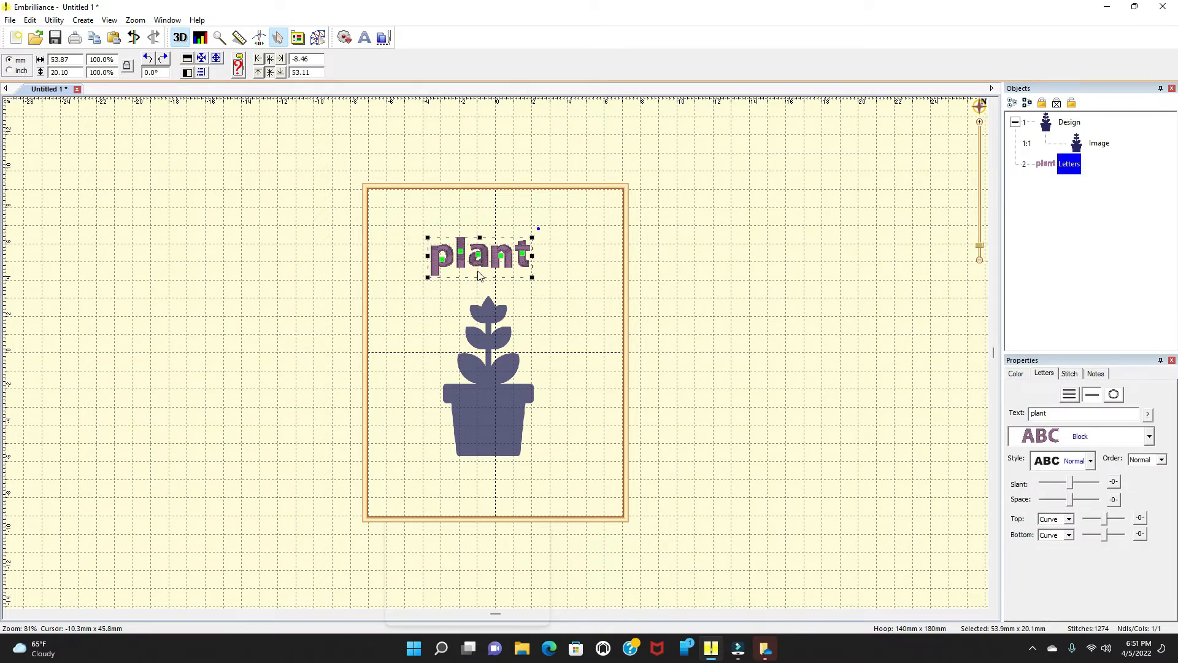
left_click_drag(479, 276, 479, 290)
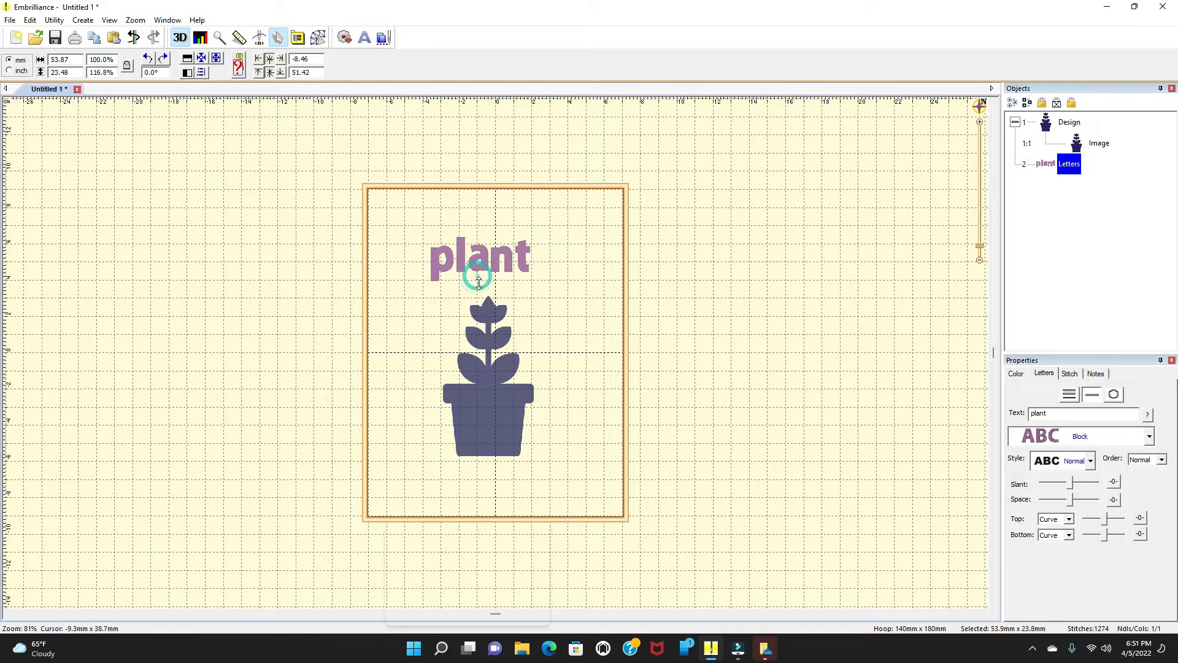
left_click(554, 334)
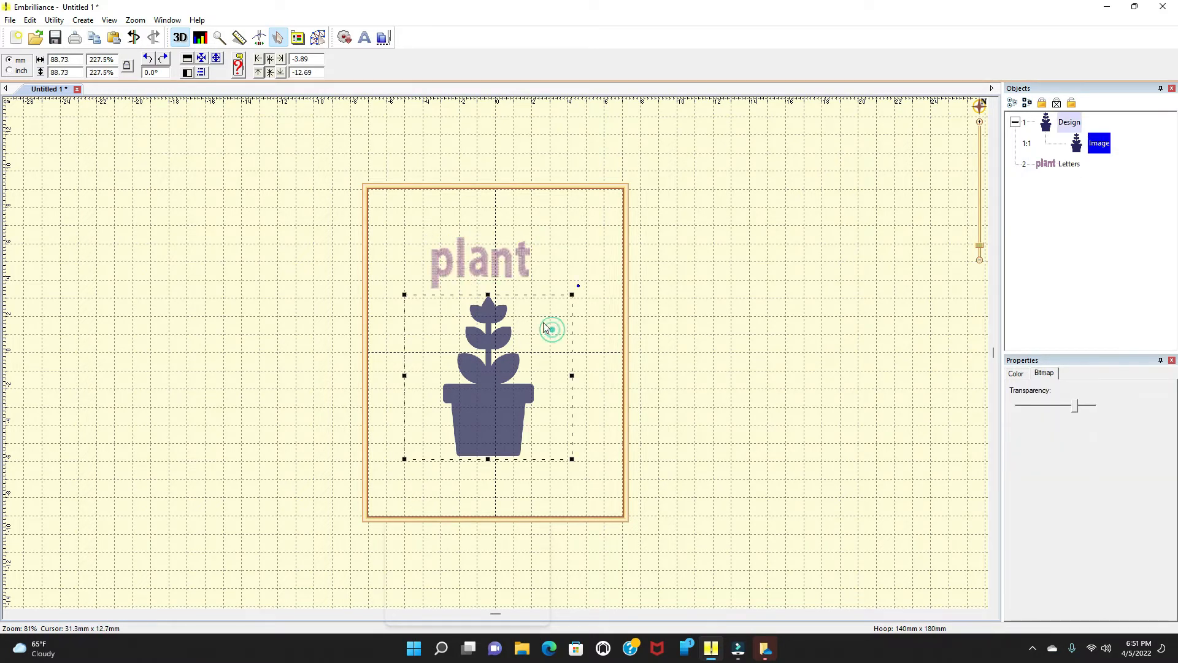
left_click(466, 219)
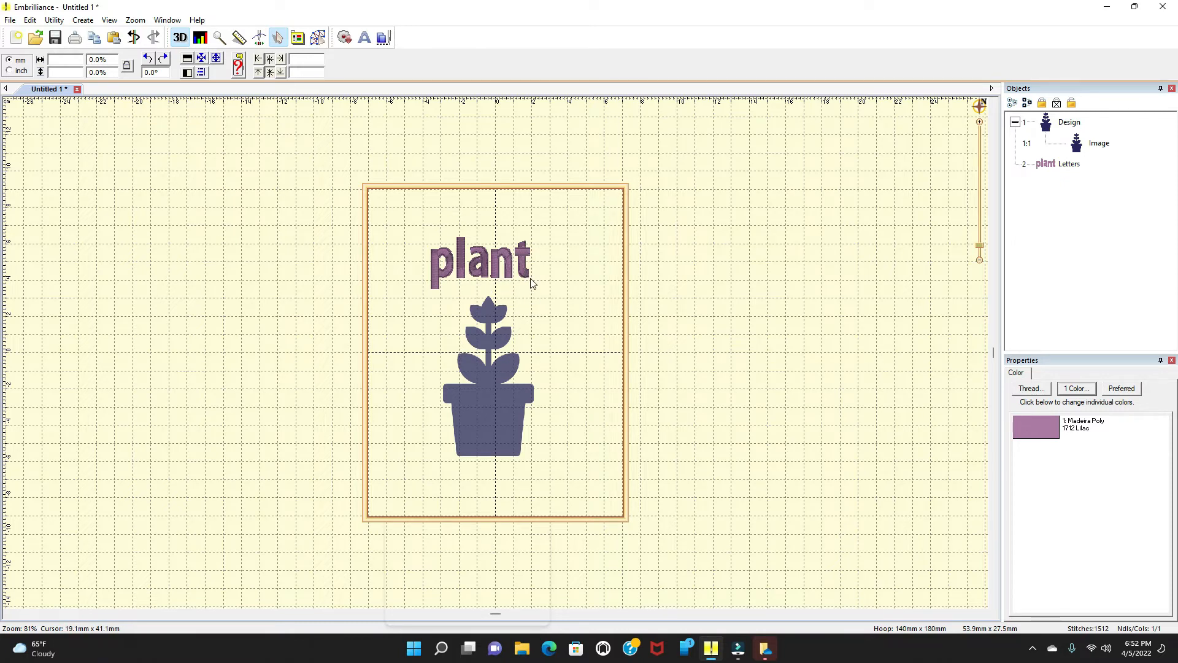
left_click_drag(408, 229, 548, 295)
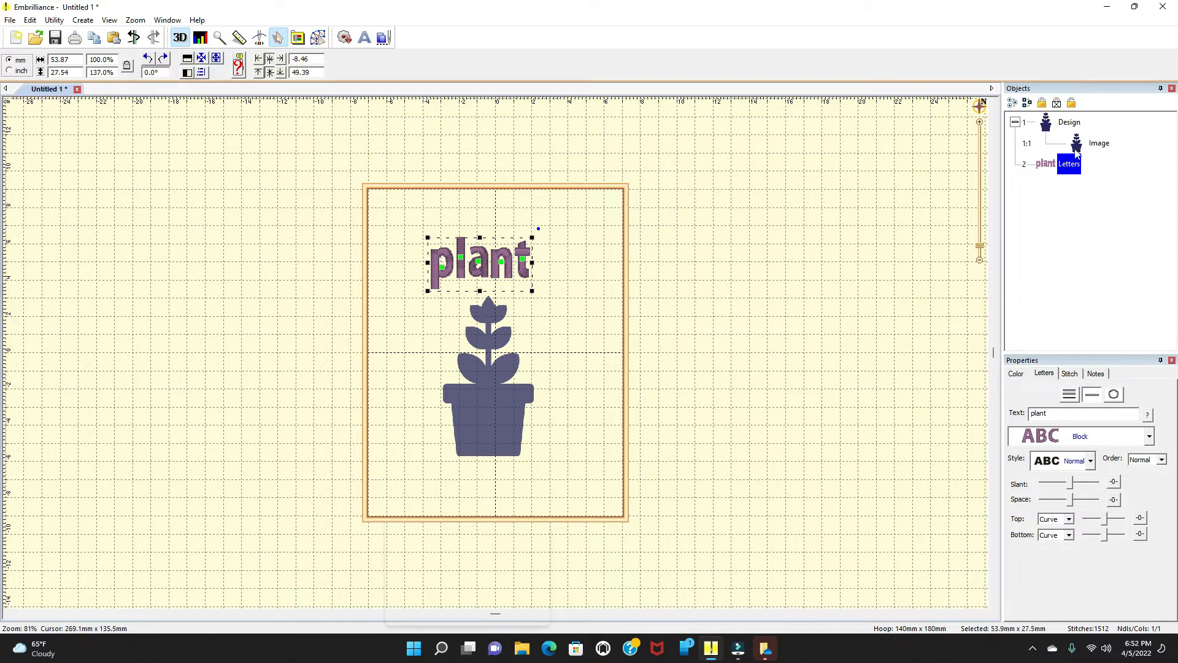
right_click(1062, 167)
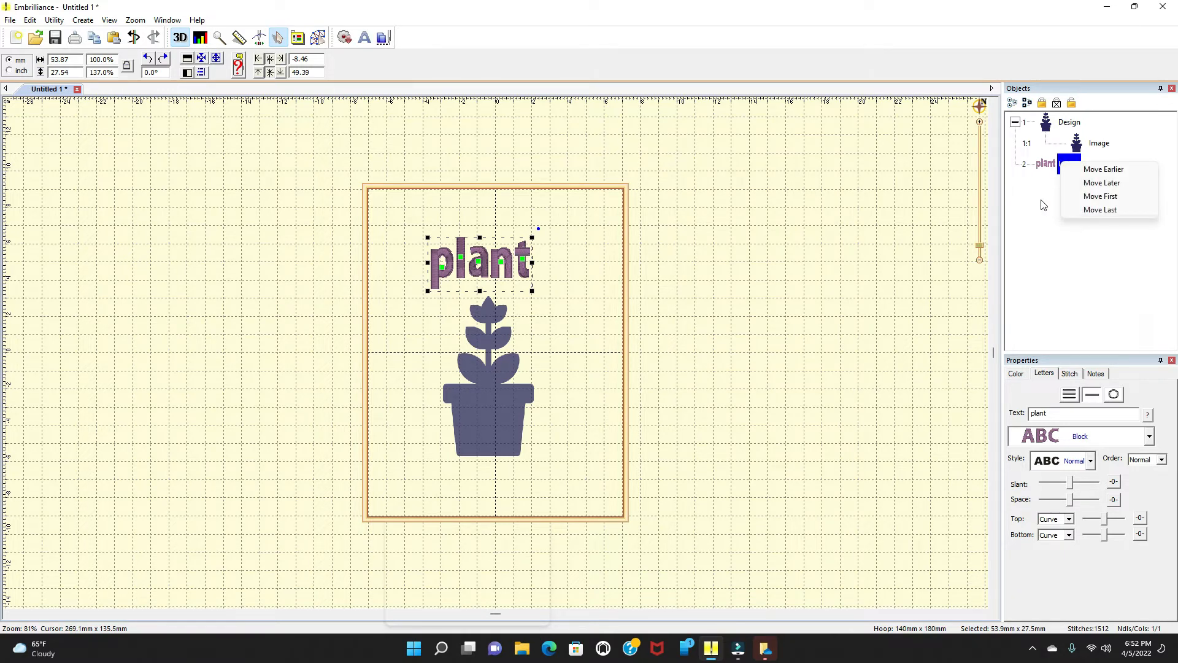
left_click(1041, 202)
left_click(1044, 172)
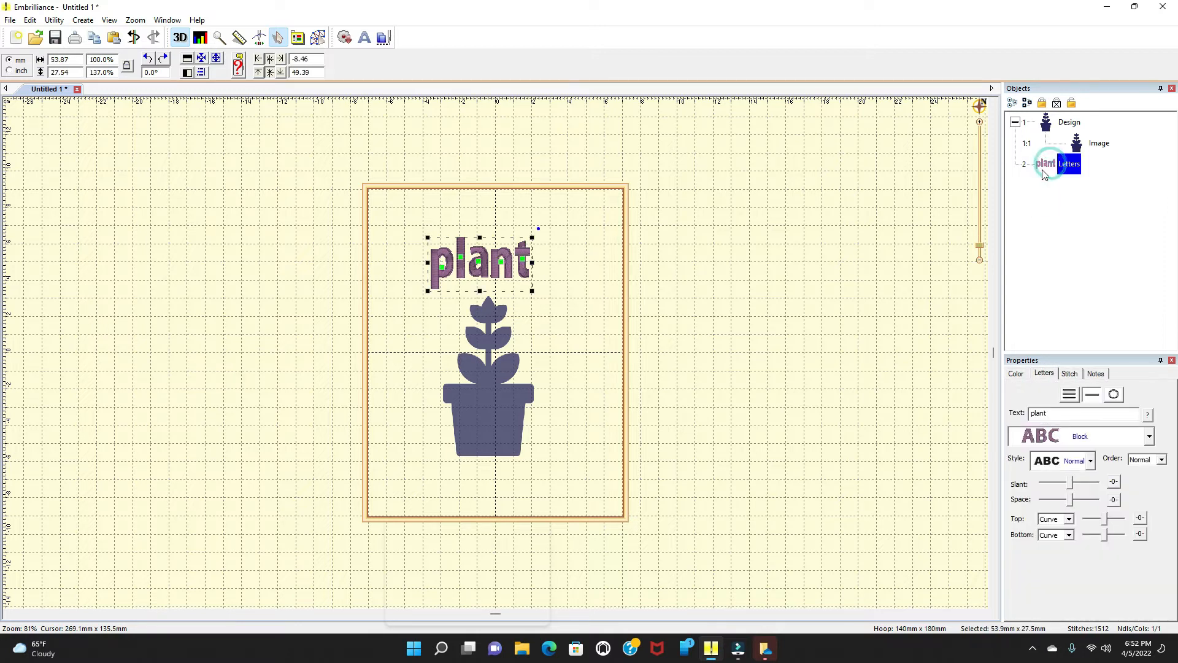
right_click(1046, 173)
left_click(1035, 199)
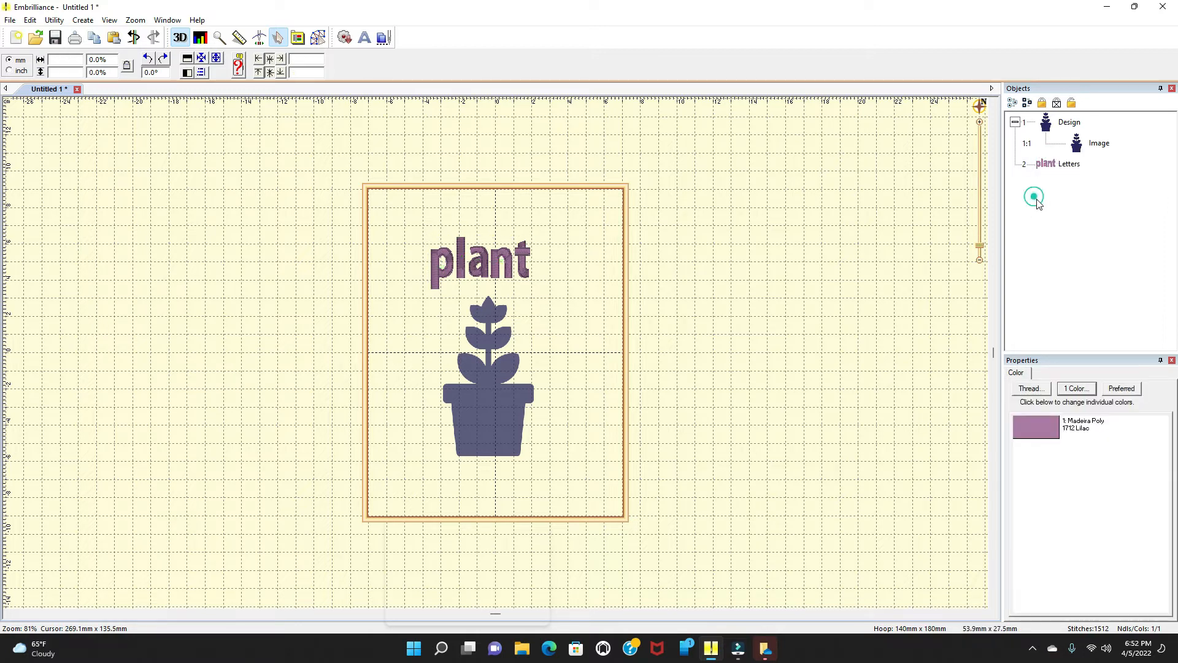
Step: Delete the plant lettering and shift the plant image higher in the hoop
left_click_drag(401, 228, 576, 297)
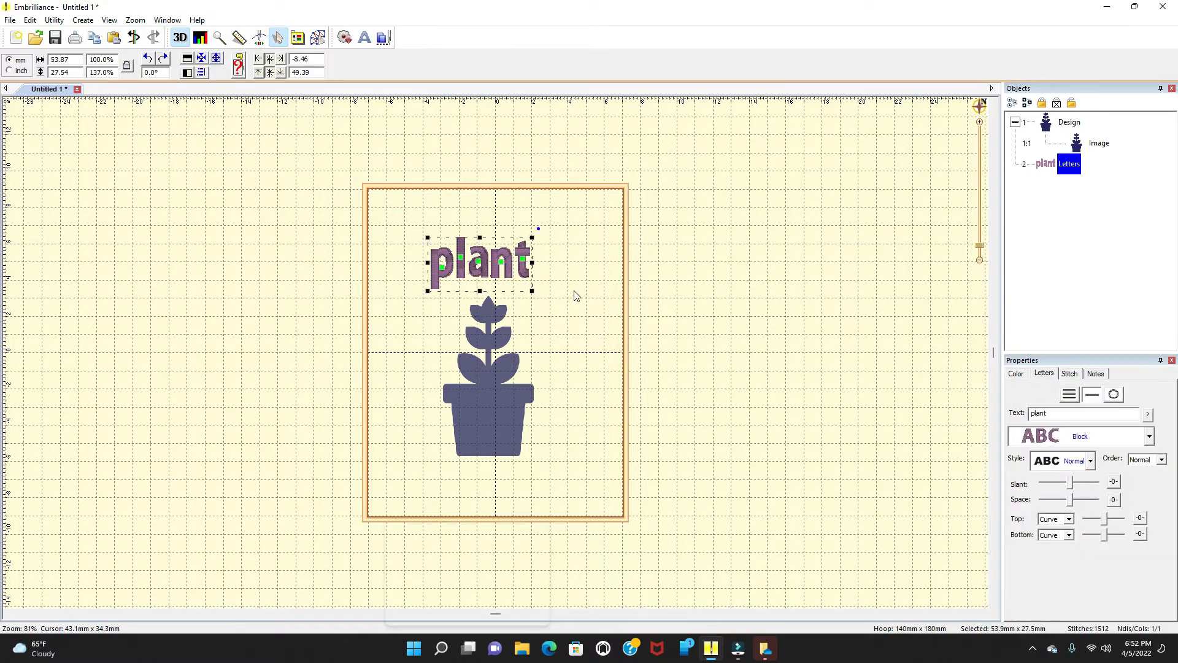
key("Delete")
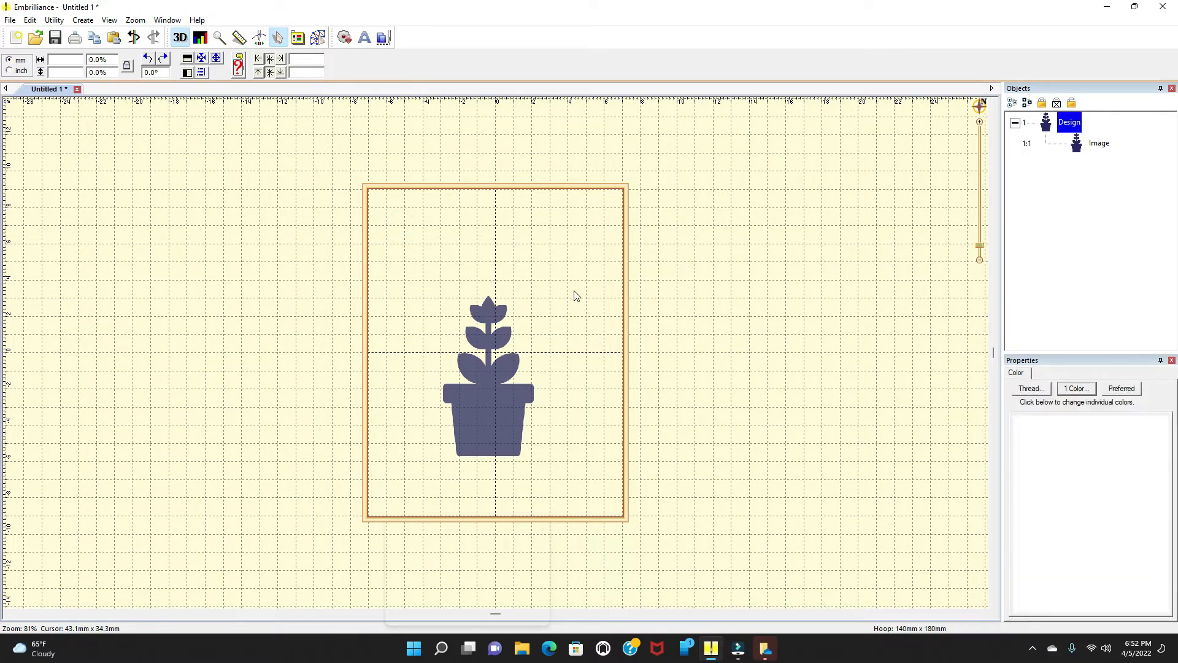
left_click_drag(482, 403, 491, 352)
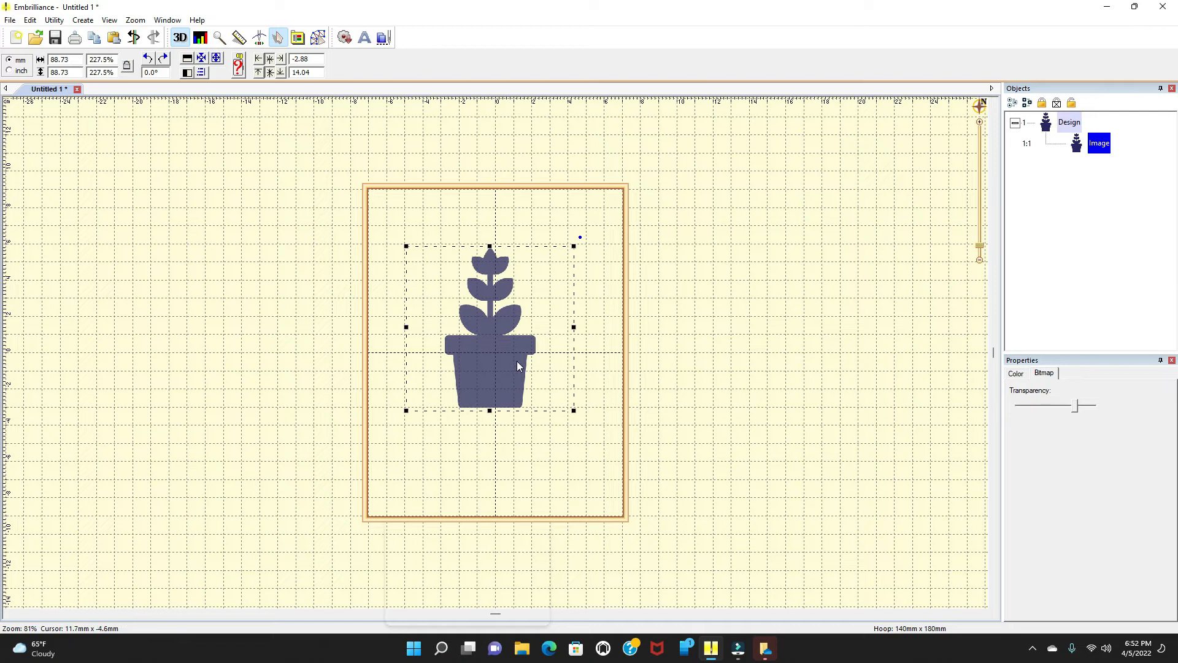
Step: Open Create Designs and trace the plant image's outline with the Wand tool
left_click(319, 38)
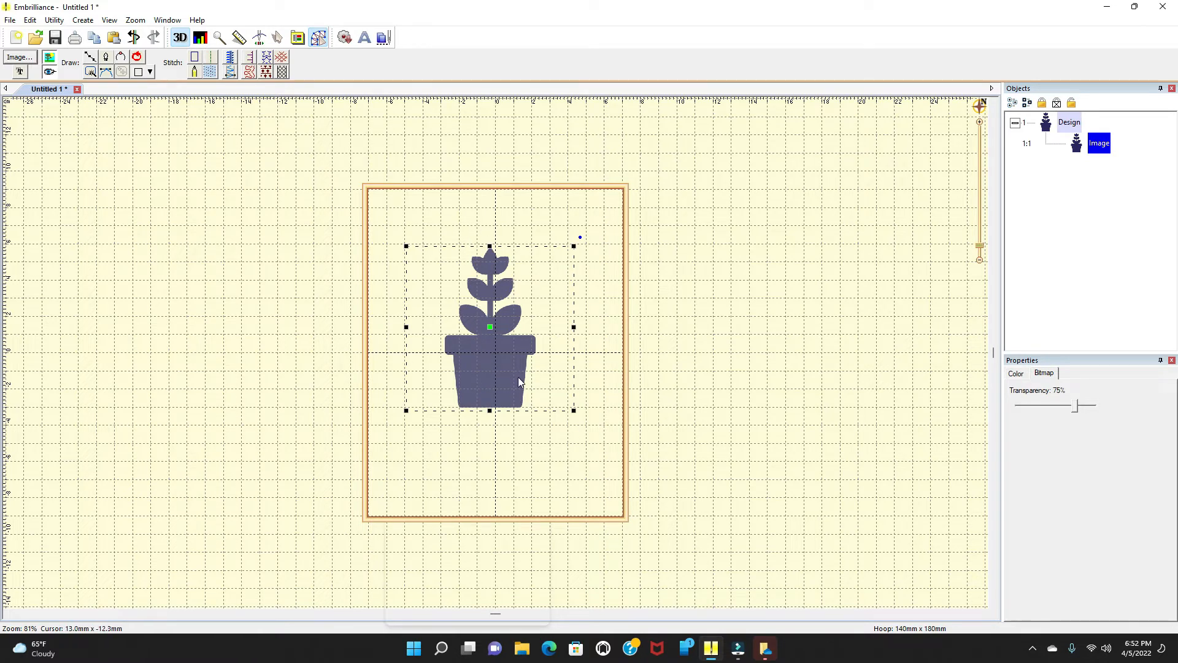
left_click(91, 72)
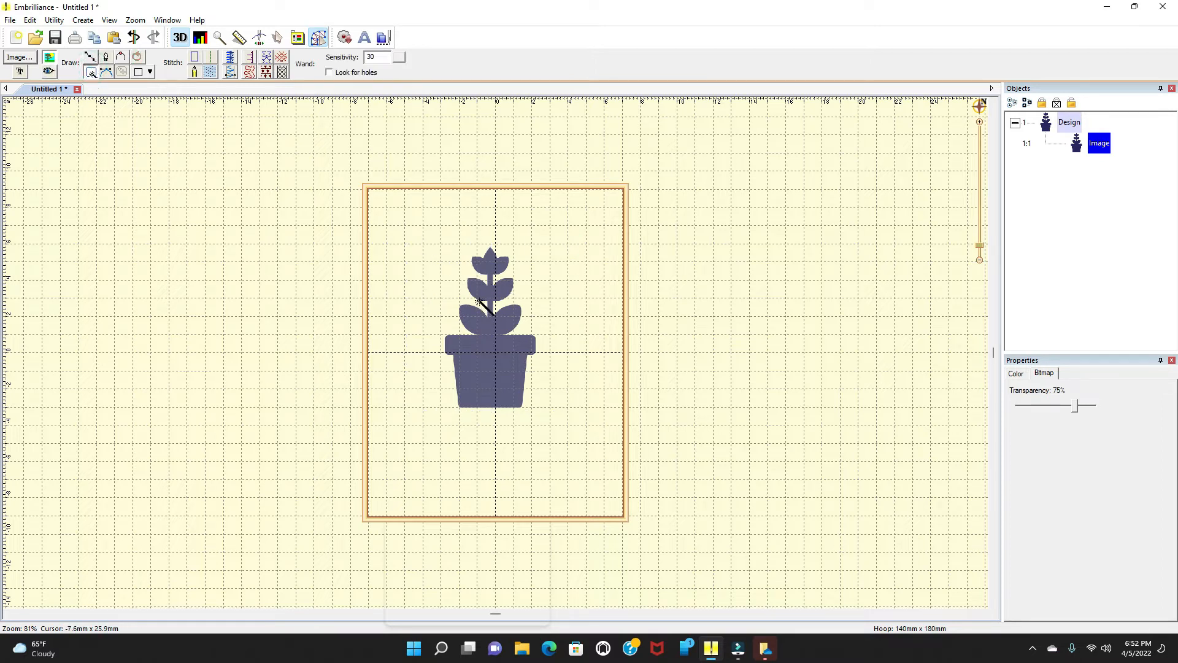
left_click(473, 366)
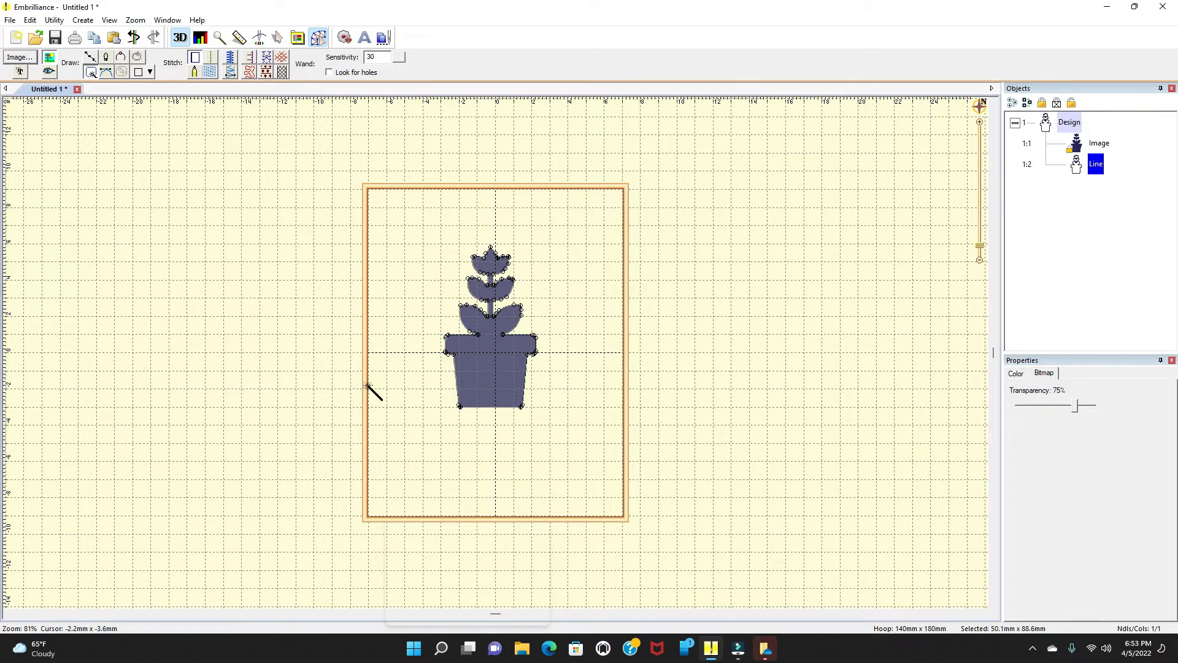
Step: Convert the traced outline to a run stitch and set its type to Bean
left_click(213, 63)
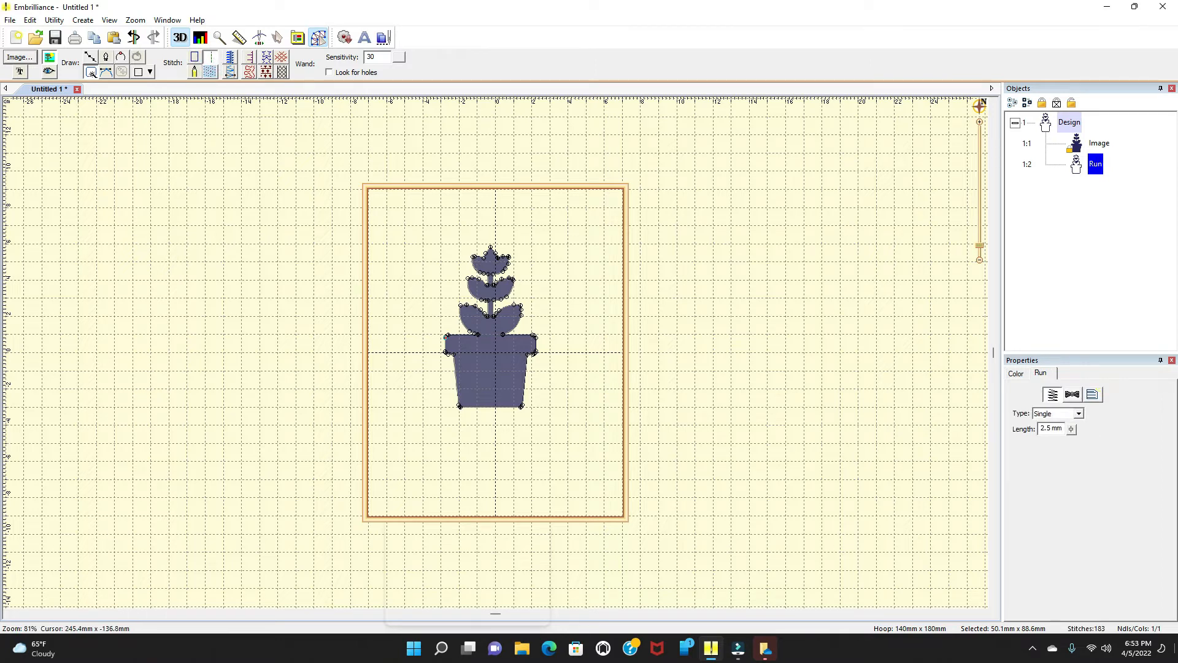
left_click(1079, 414)
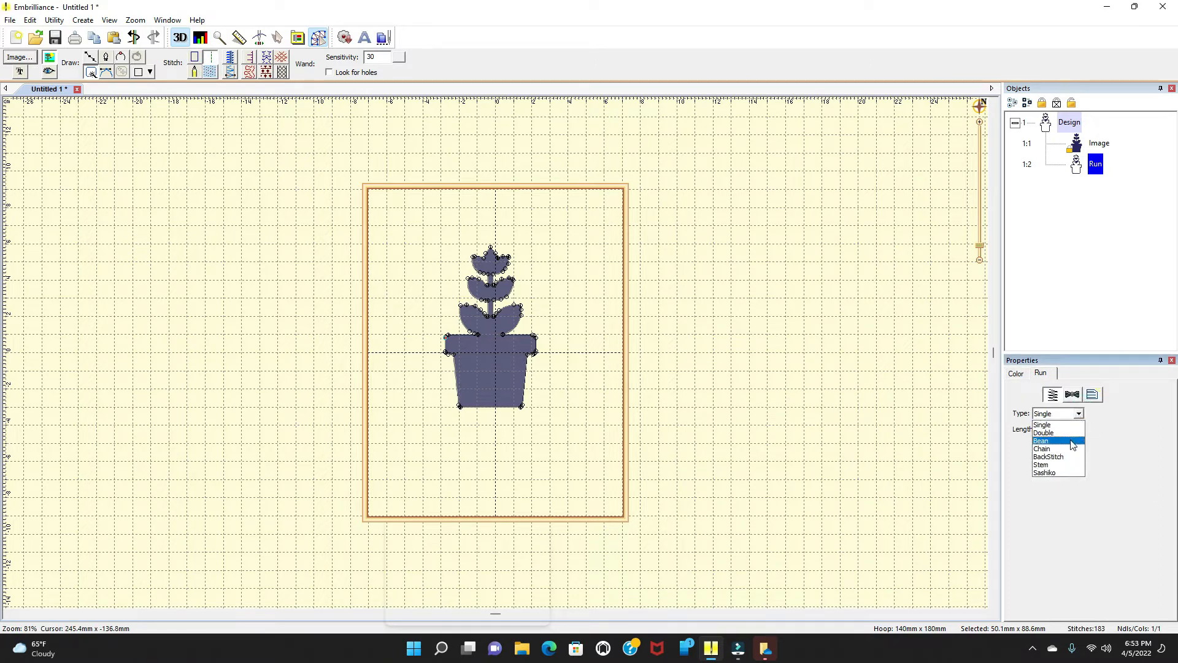
left_click(1072, 441)
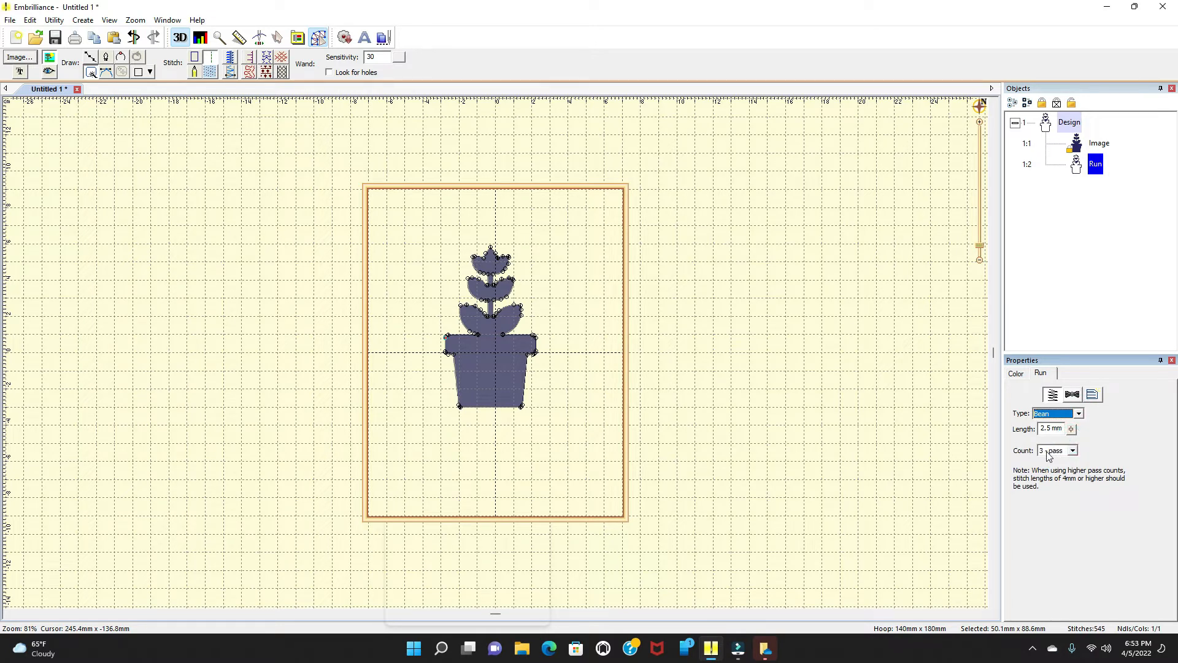
Step: Set the outline's thread color to Poly-X40 or Exquisite 0621 Applespice, sorting the thread list by name
left_click(1015, 373)
left_click(1041, 434)
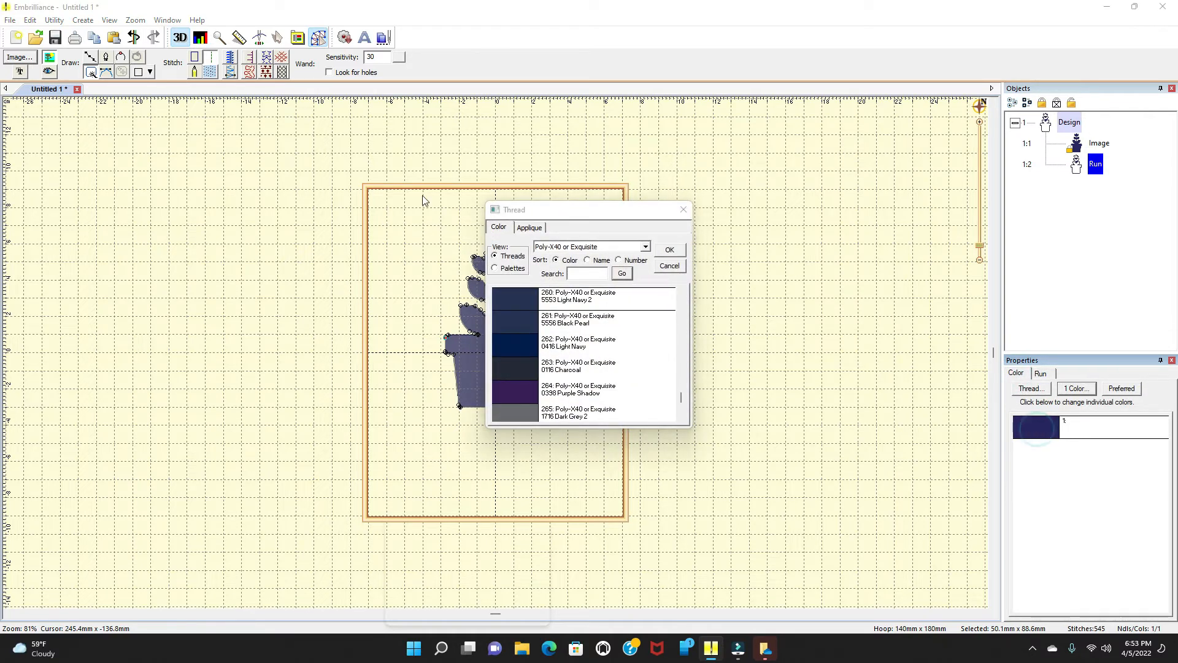
left_click(588, 261)
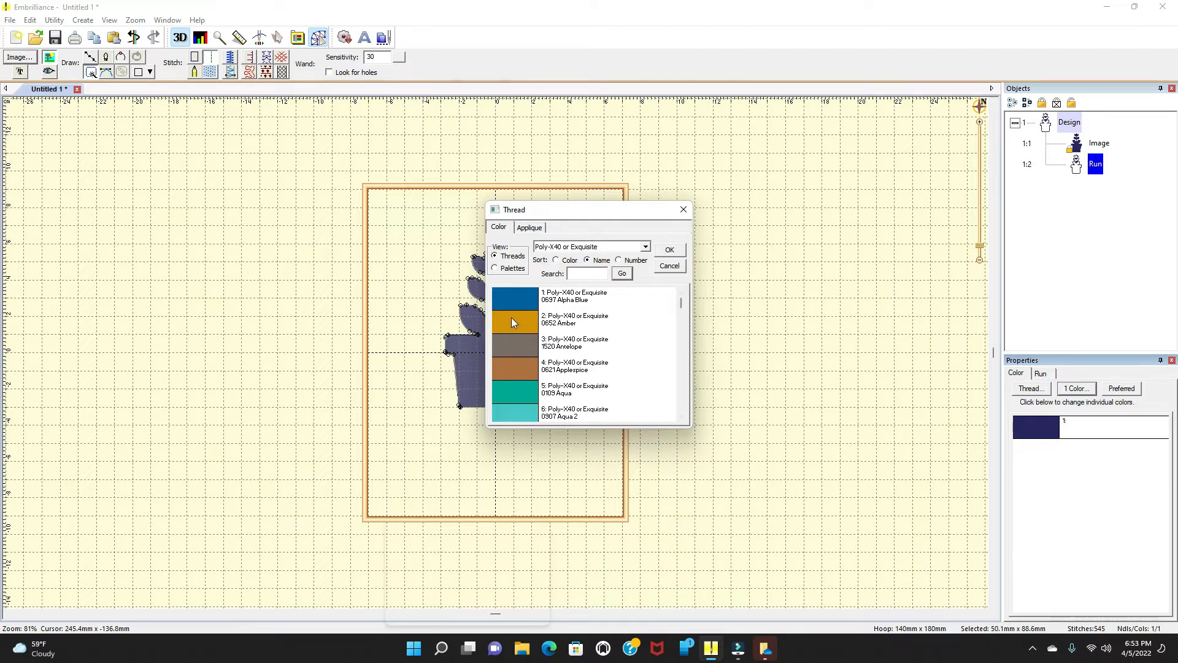
left_click(504, 366)
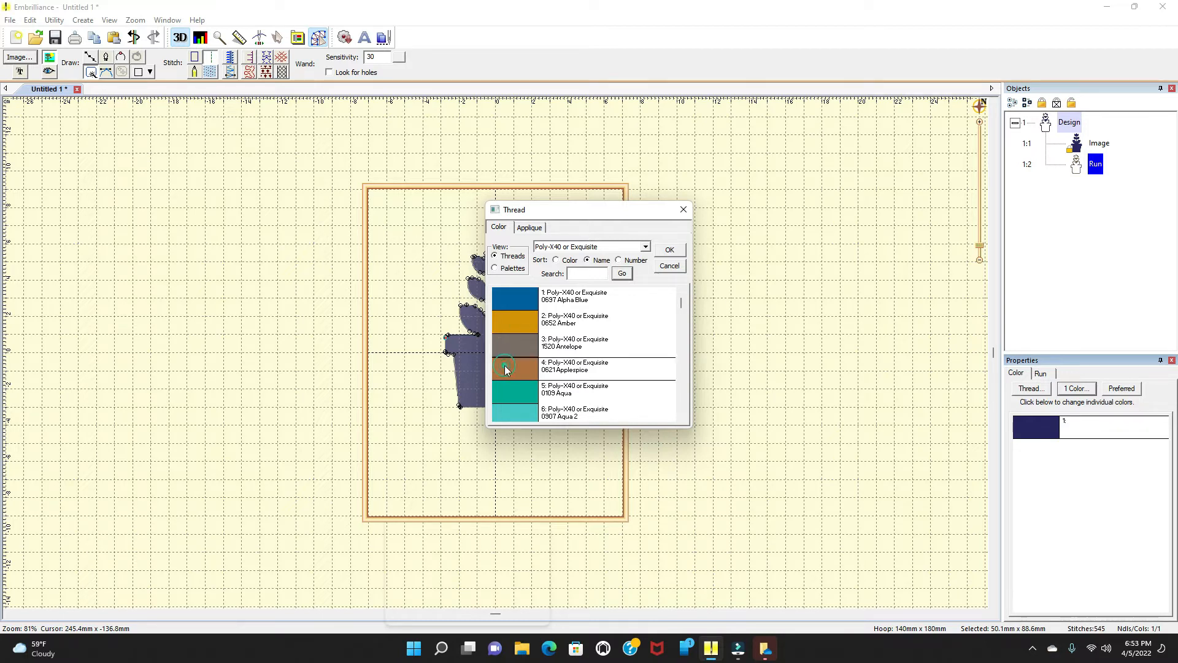
left_click(668, 251)
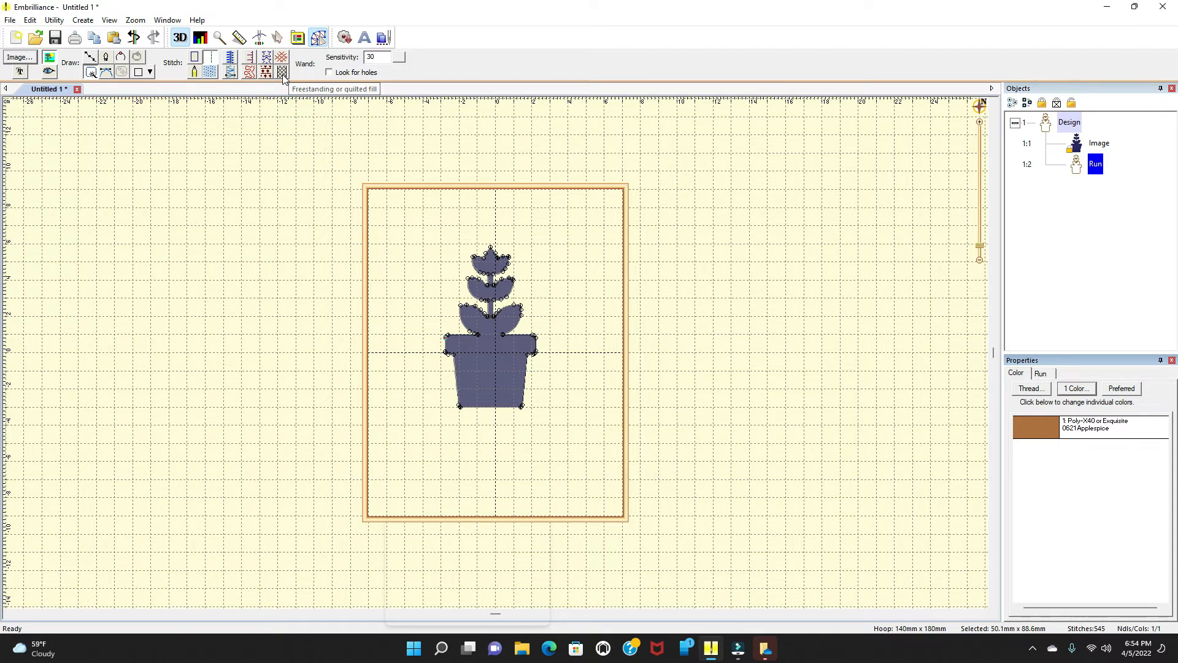
Step: Convert the plant outline to a fill stitch and play the design through the Stitch Simulator
left_click(210, 74)
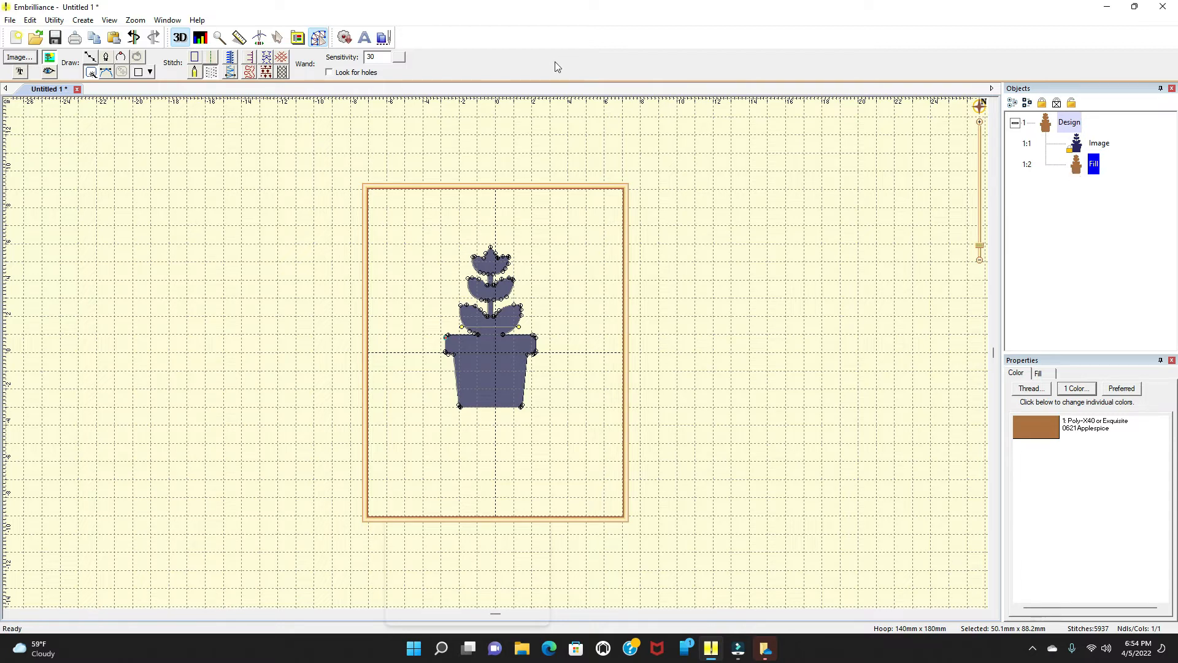
left_click(260, 40)
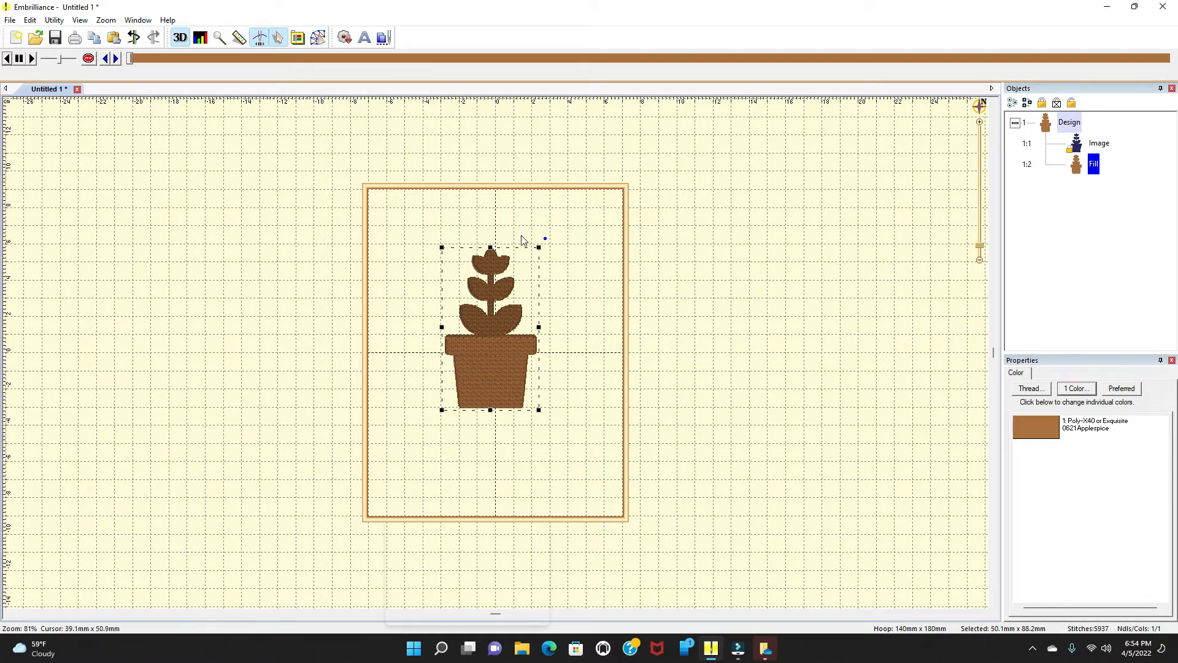
left_click(32, 60)
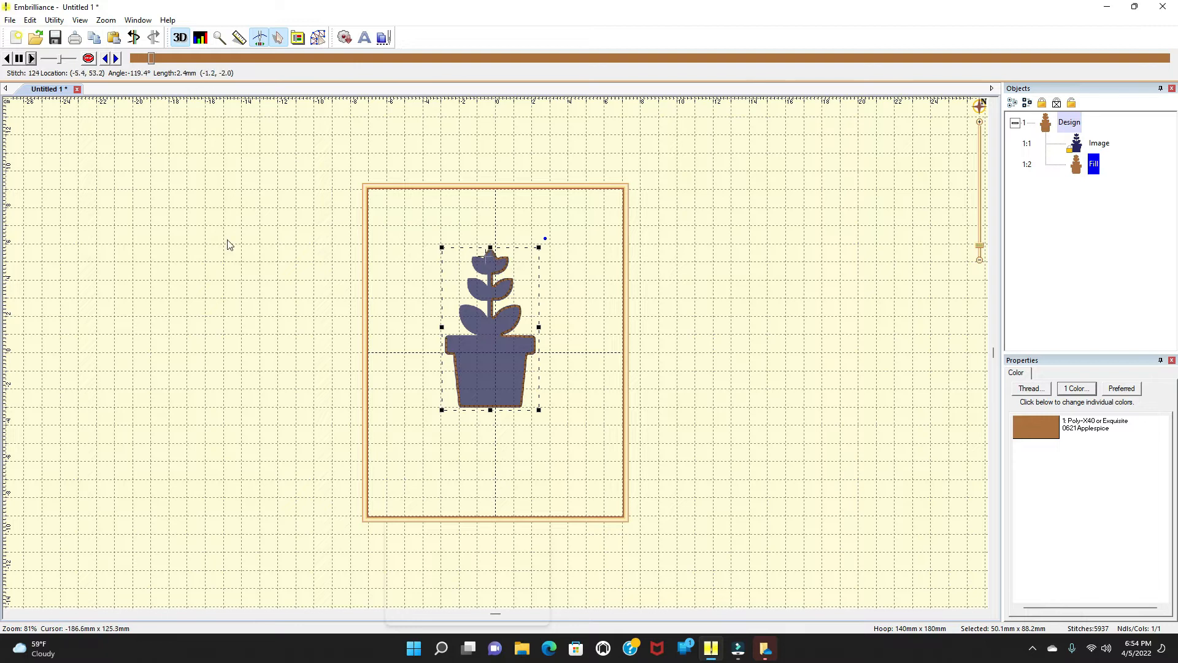
left_click_drag(157, 58, 1041, 127)
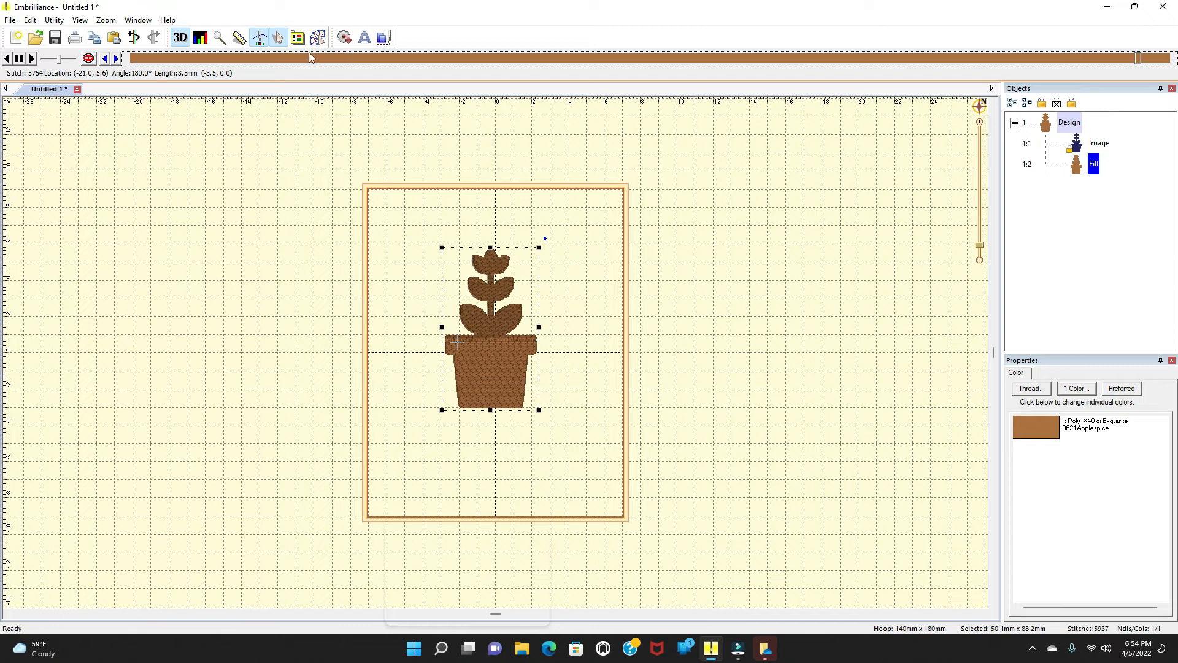
left_click(318, 38)
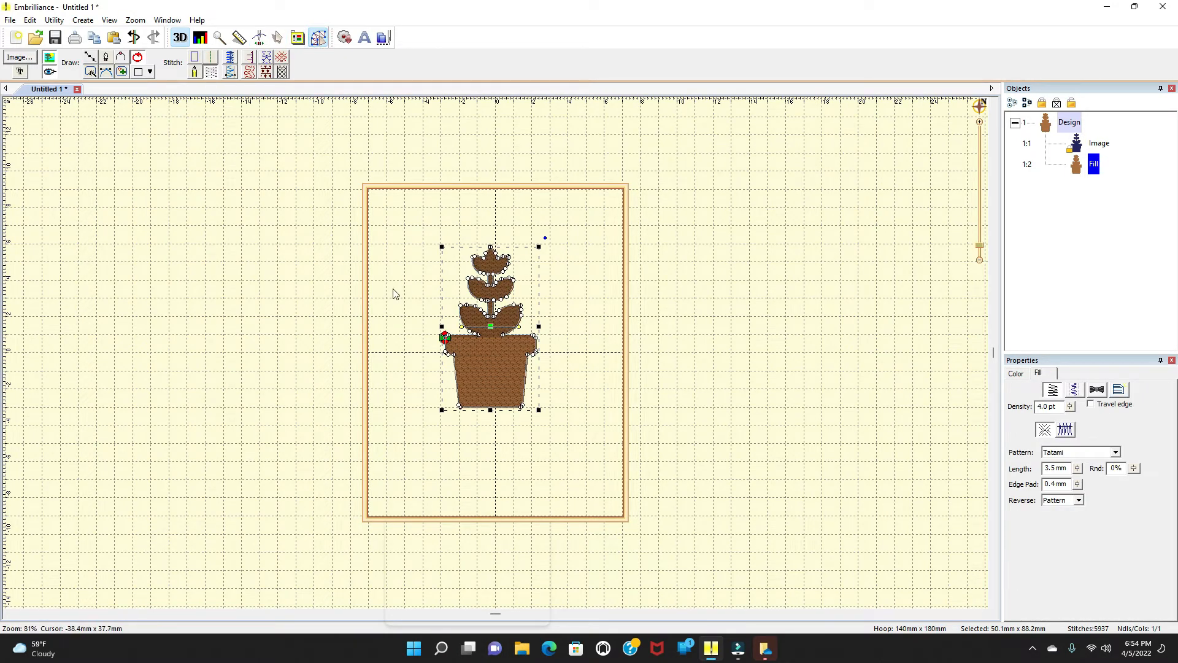
left_click(516, 452)
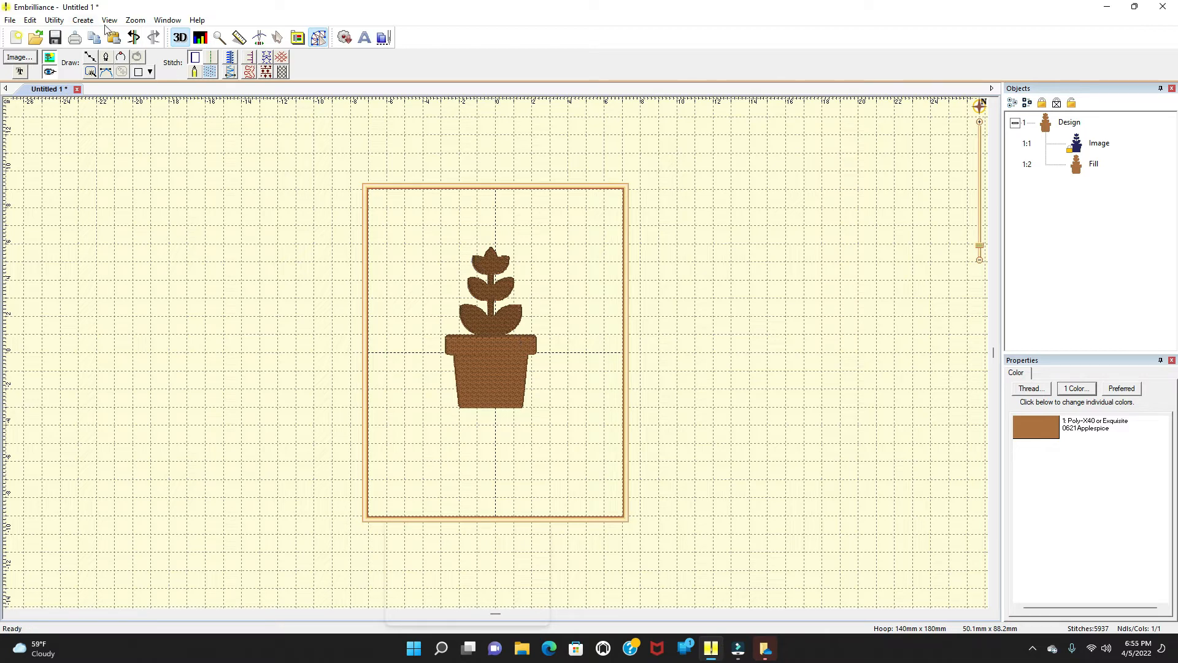
Step: Begin a new design in the same file
left_click(83, 21)
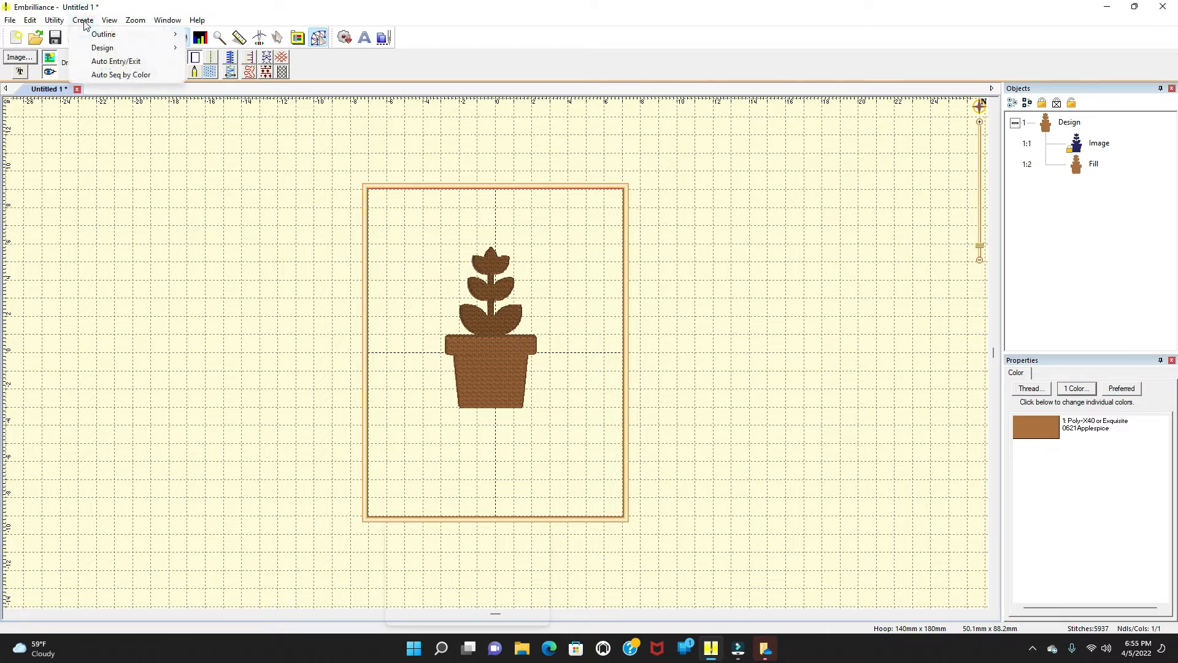
mouse_move(103, 48)
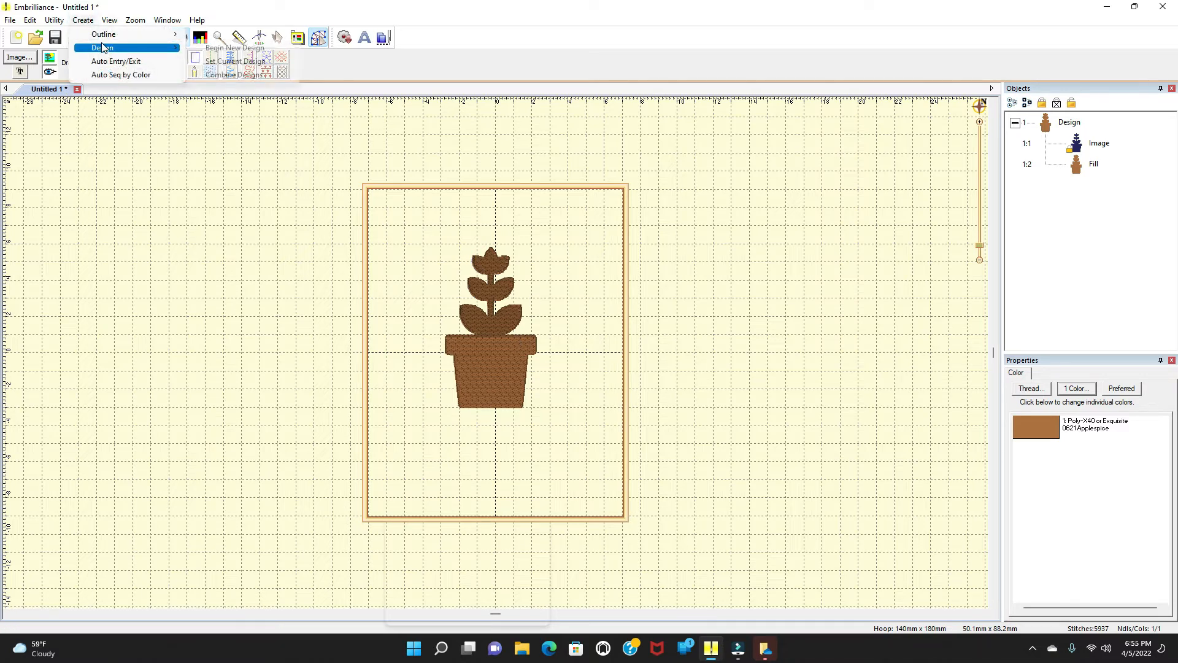
left_click(216, 48)
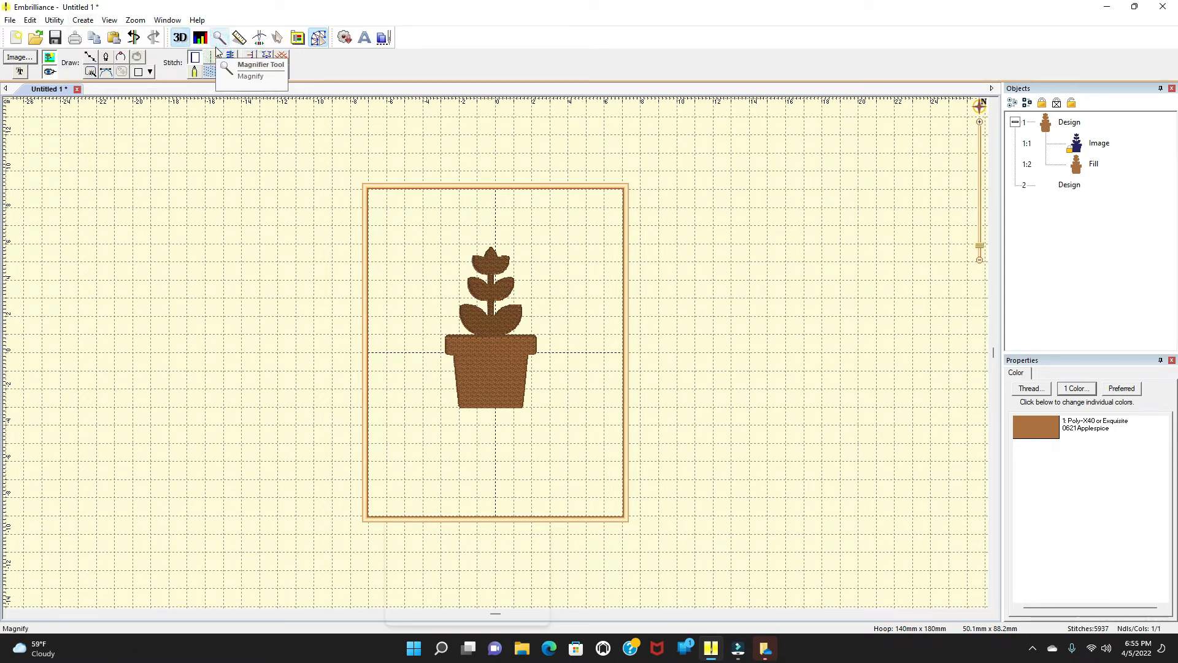
Step: Start drawing a line shape at the pot's rim, removing the last few points placed
left_click(89, 57)
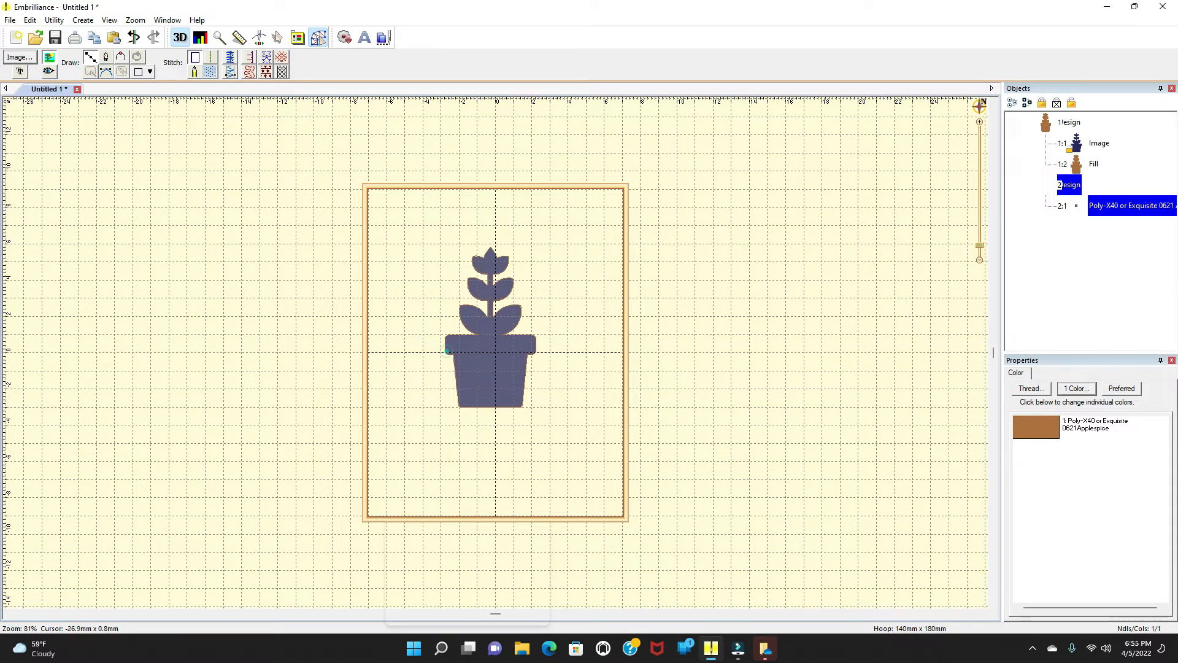
left_click(447, 351)
left_click(446, 334)
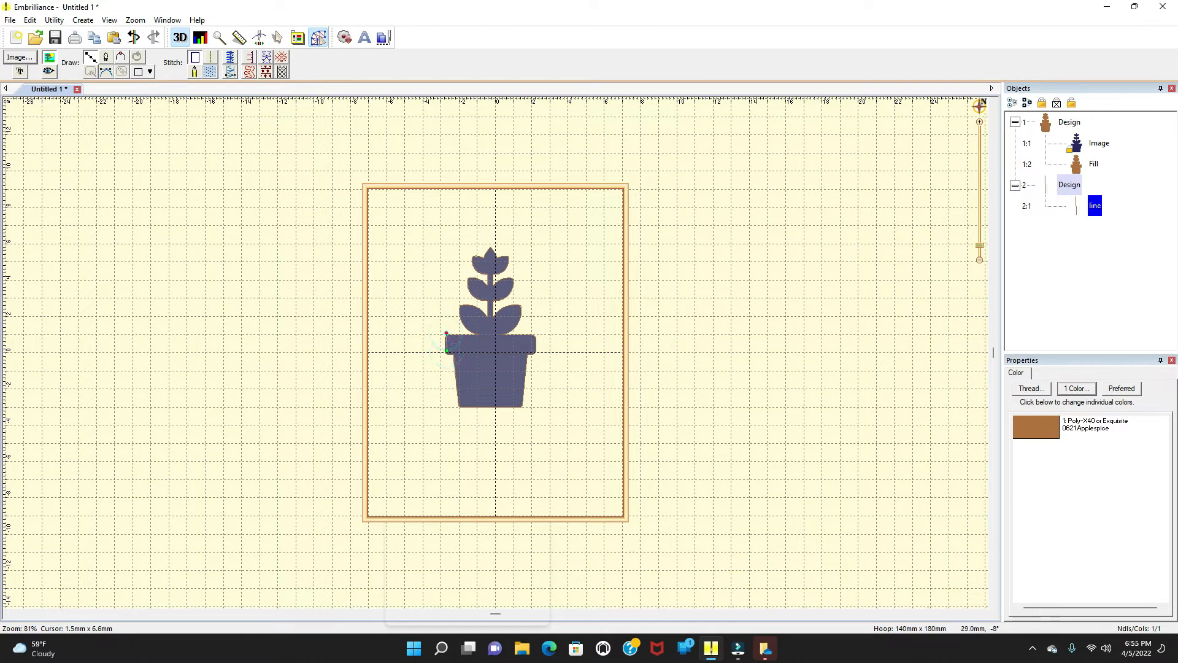
left_click(485, 333)
left_click(504, 334)
left_click(521, 335)
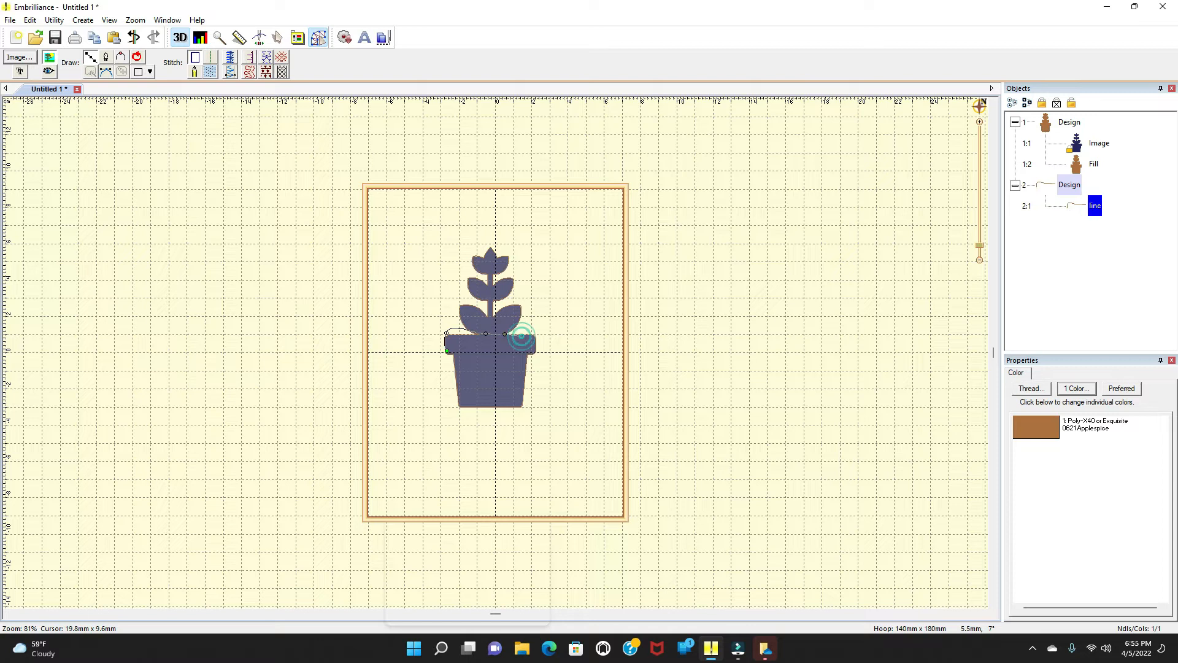
left_click(531, 335)
key("BackSpace")
key("BackSpace")
key("BackSpace")
key("BackSpace")
key("BackSpace")
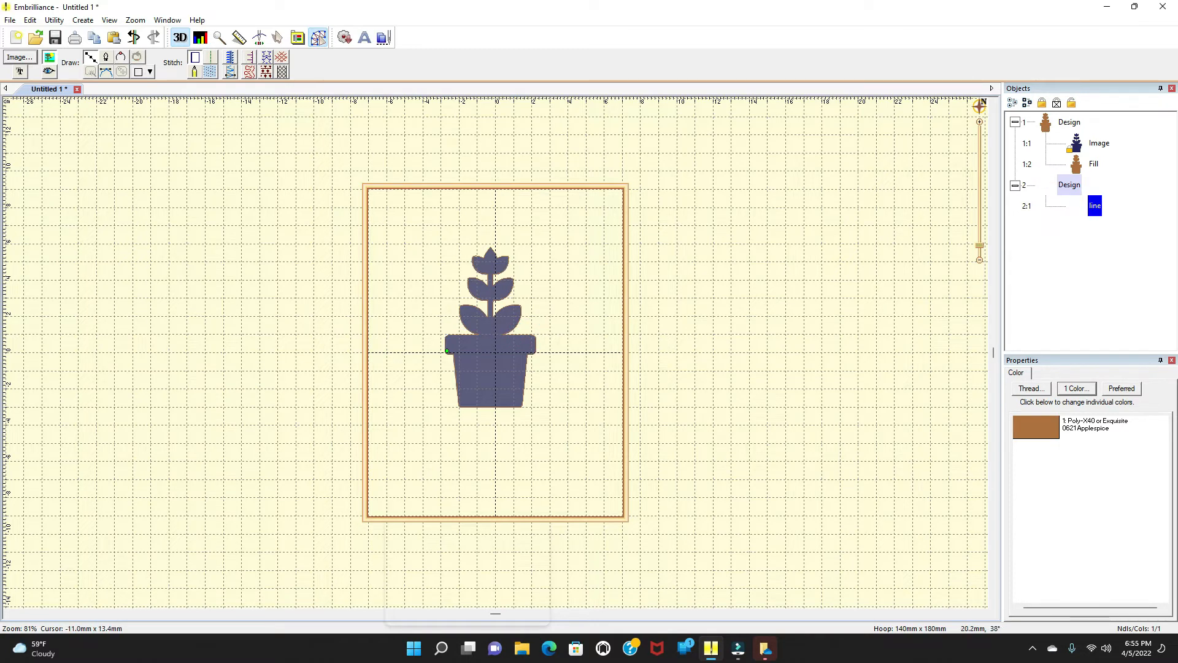
Step: Outline the pot's rim band with points along its top and bottom edges, closing the shape at the start point
left_click(446, 337)
left_click(452, 334)
left_click(466, 333)
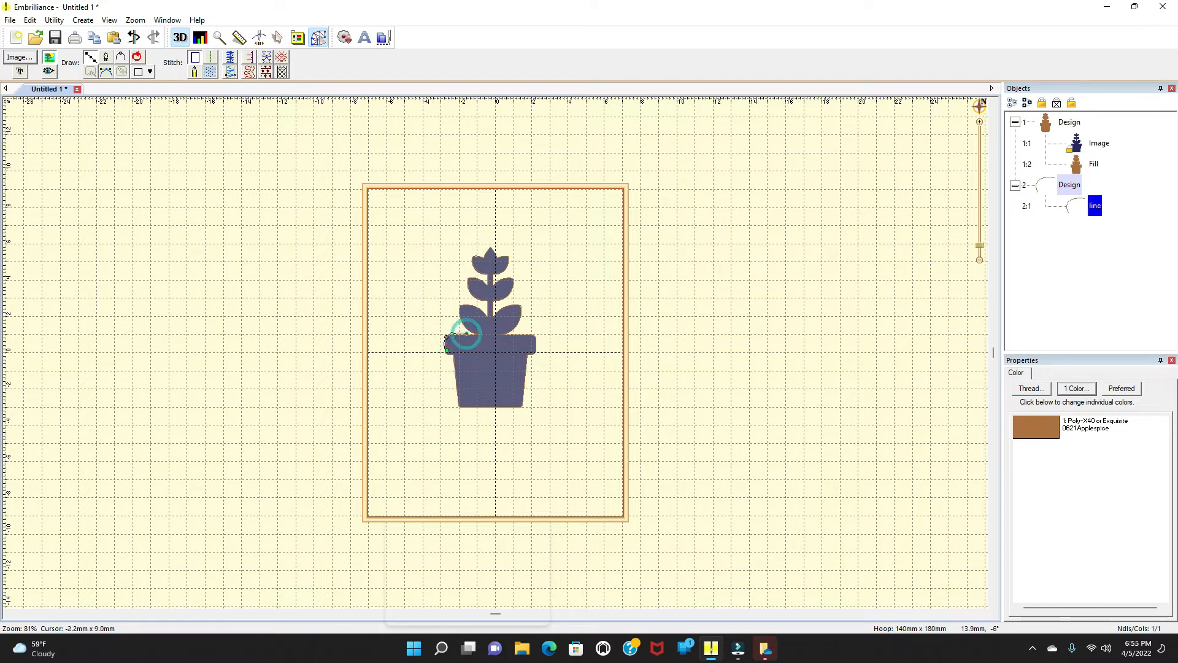
left_click(495, 335)
left_click(523, 335)
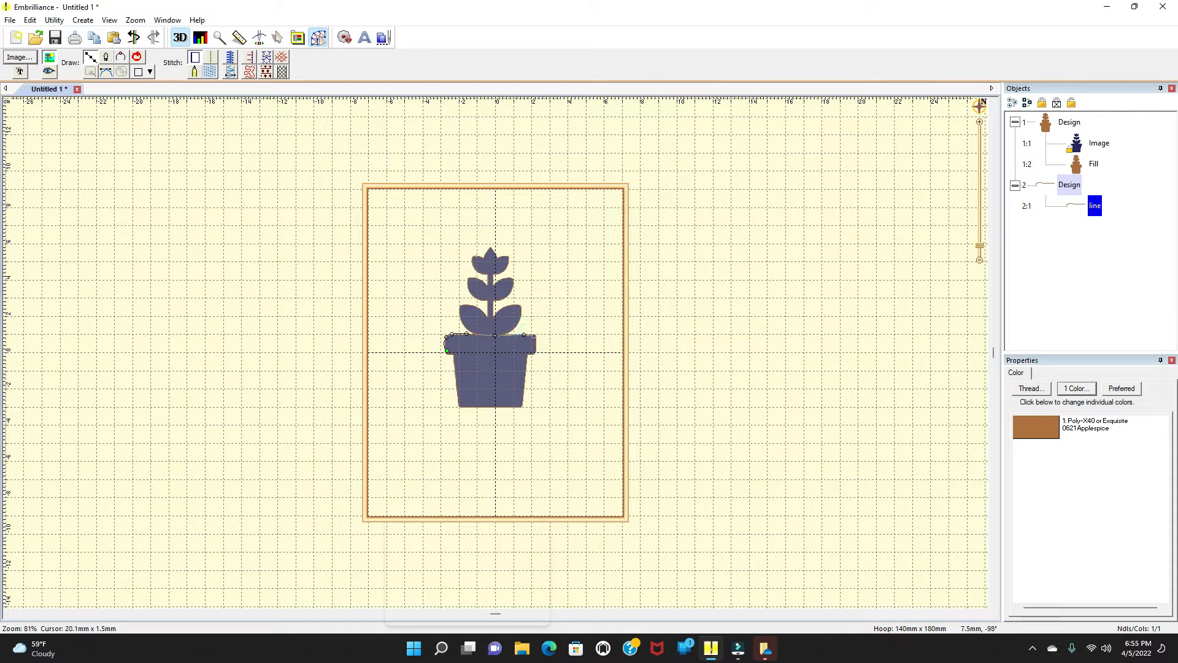
left_click(524, 354)
left_click(494, 351)
left_click(470, 351)
left_click(453, 353)
left_click(448, 349)
left_click(532, 348)
left_click(524, 350)
left_click(505, 350)
left_click(491, 349)
left_click(476, 350)
left_click(463, 349)
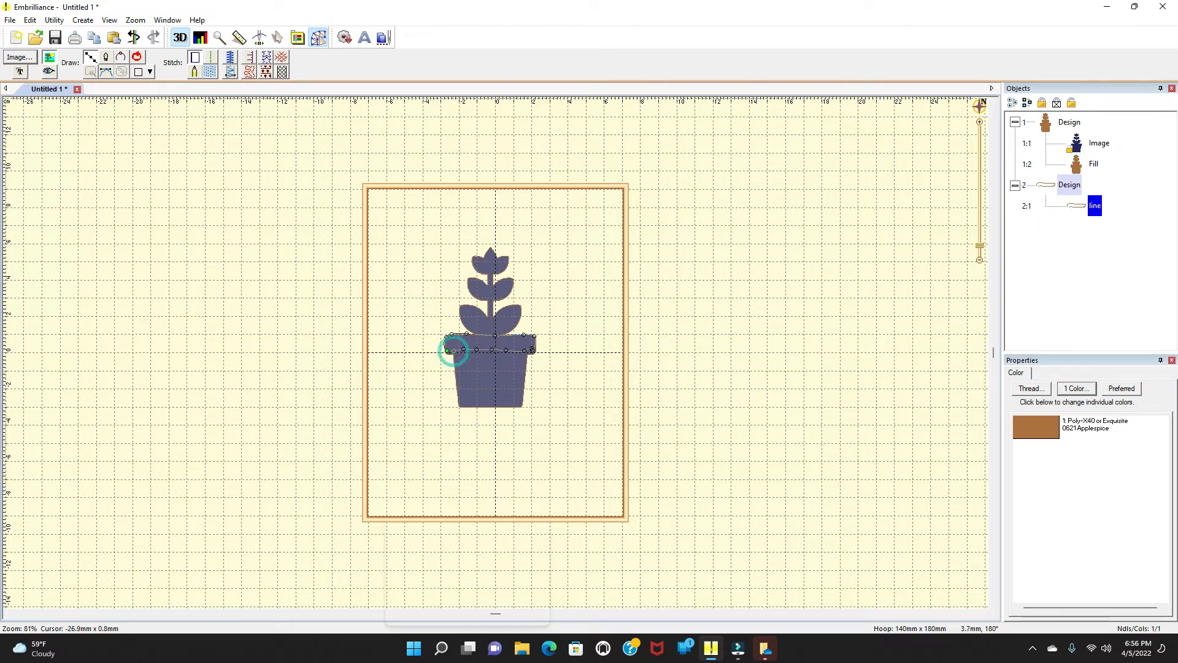
left_click(448, 350)
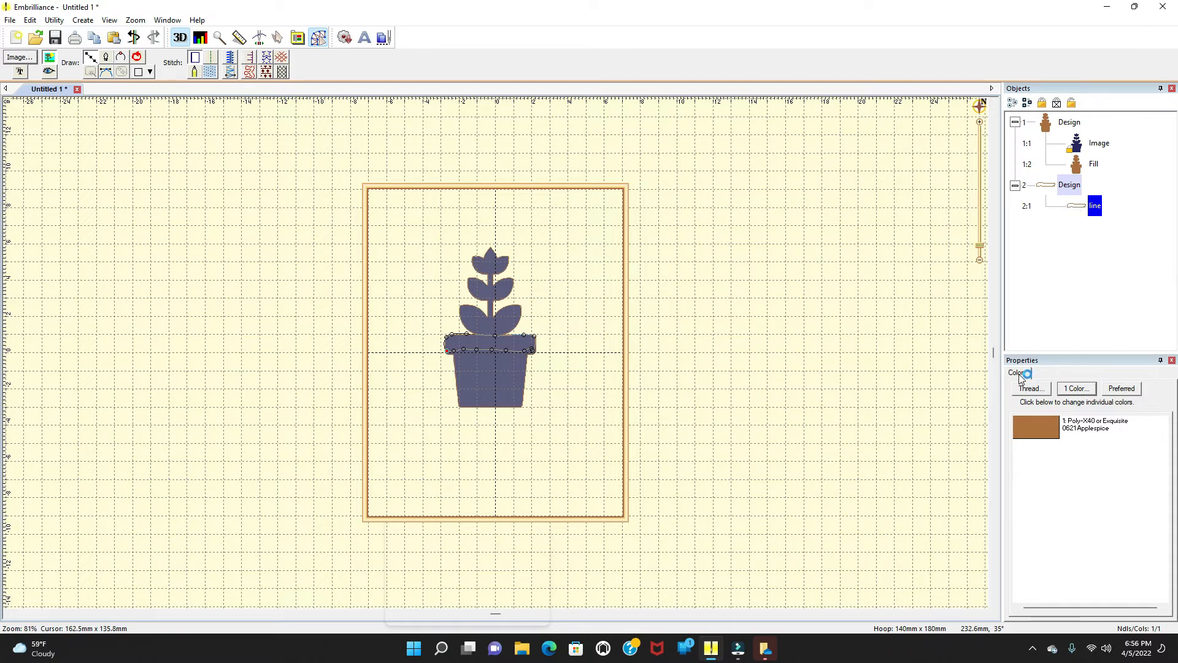
left_click(1047, 431)
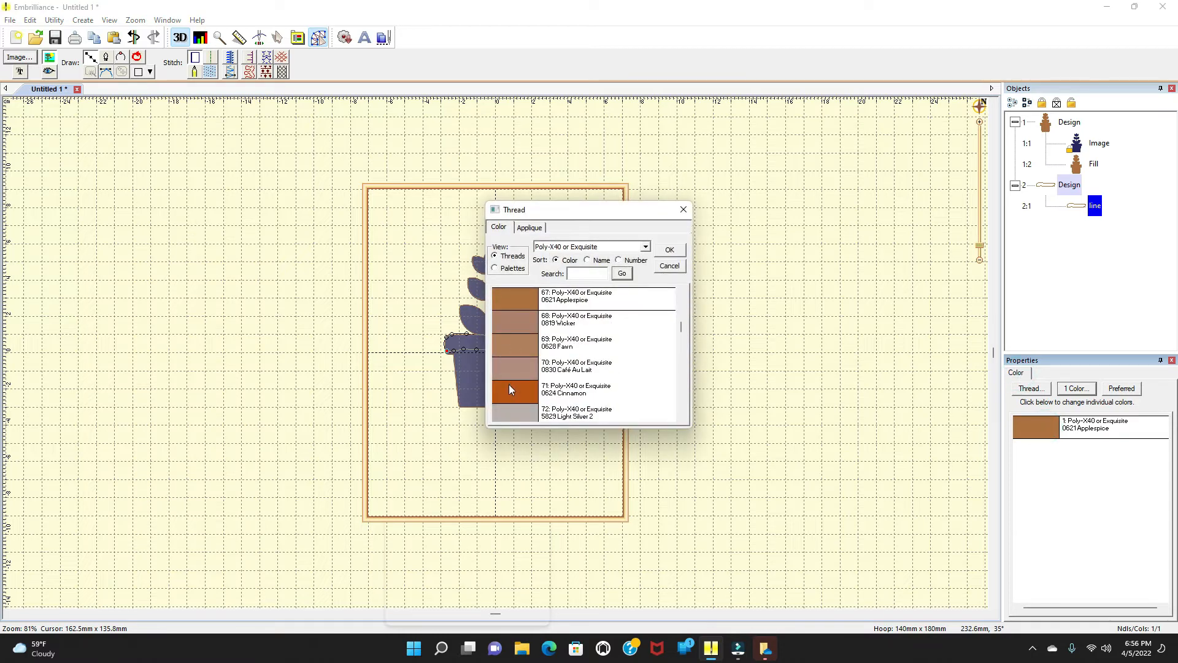
scroll(533, 367, "down", 3)
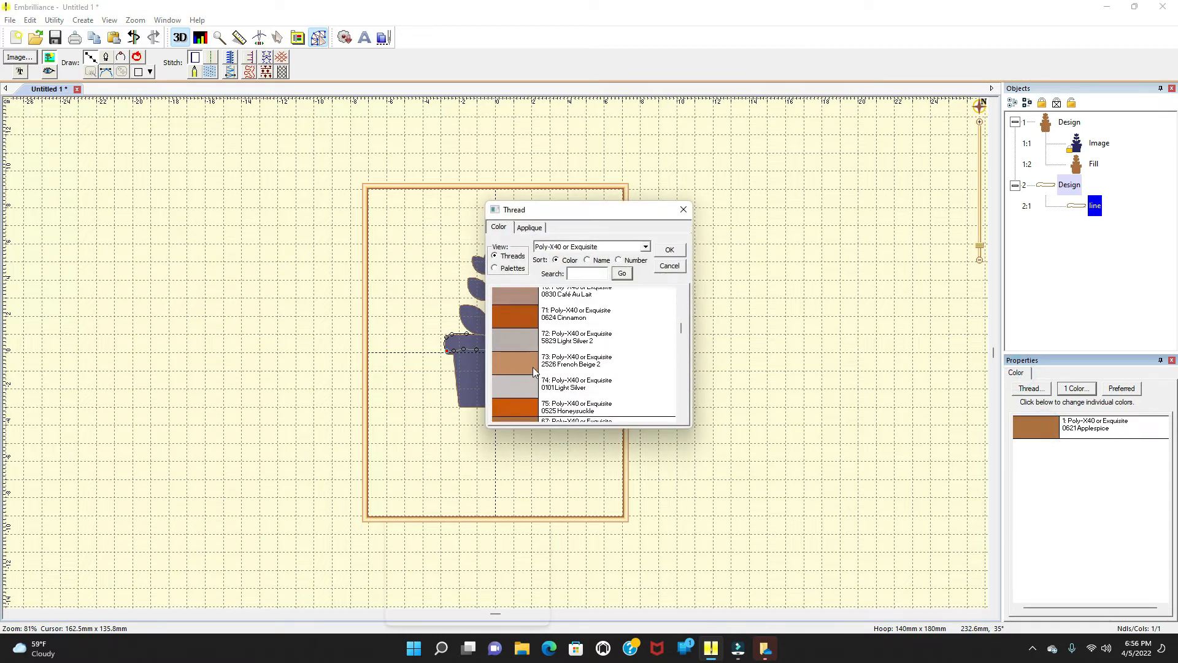
scroll(533, 367, "down", 1)
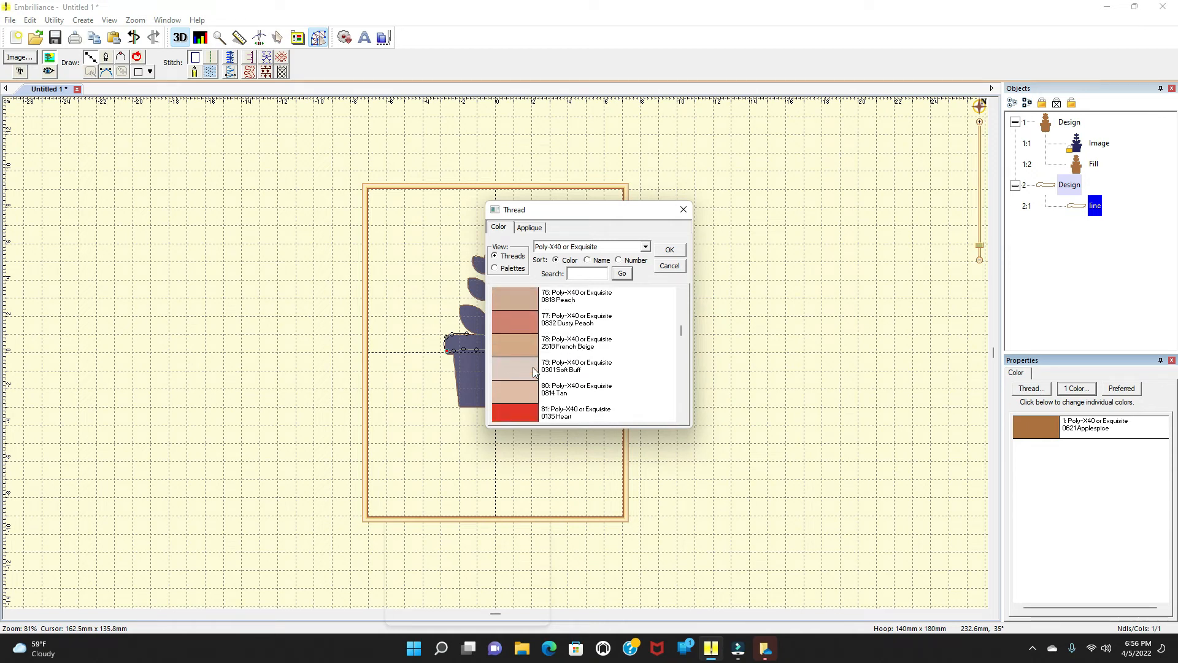
left_click(532, 367)
left_click(523, 365)
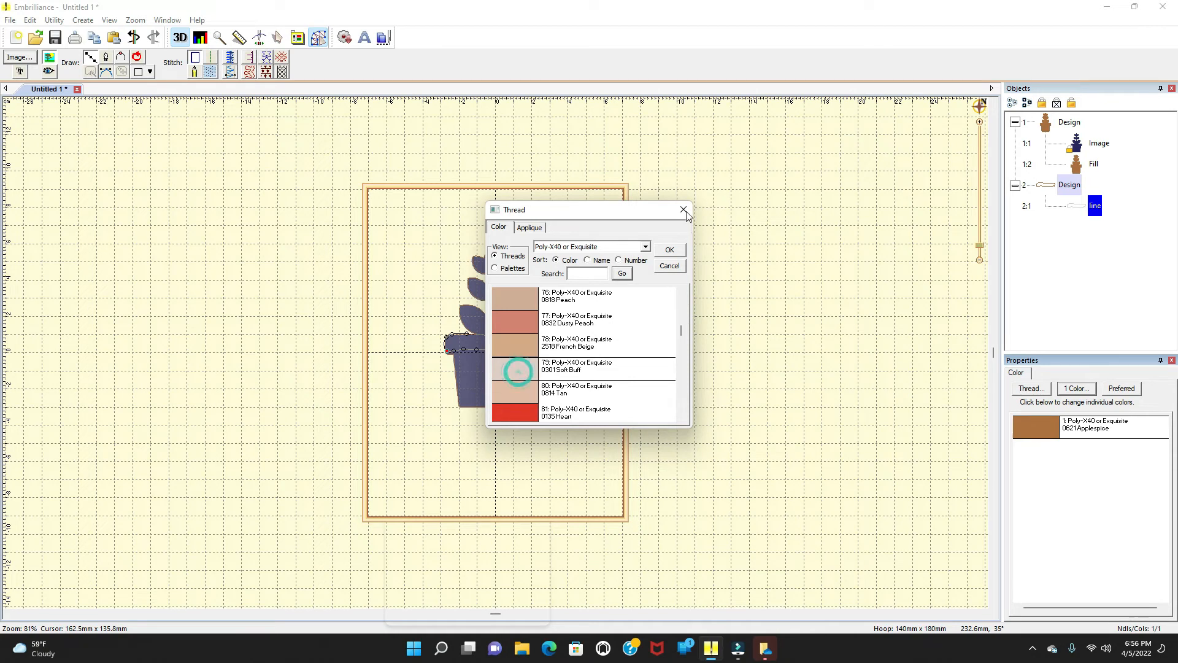
left_click(683, 209)
Step: Convert the rim band shape to a fill stitch
left_click(209, 72)
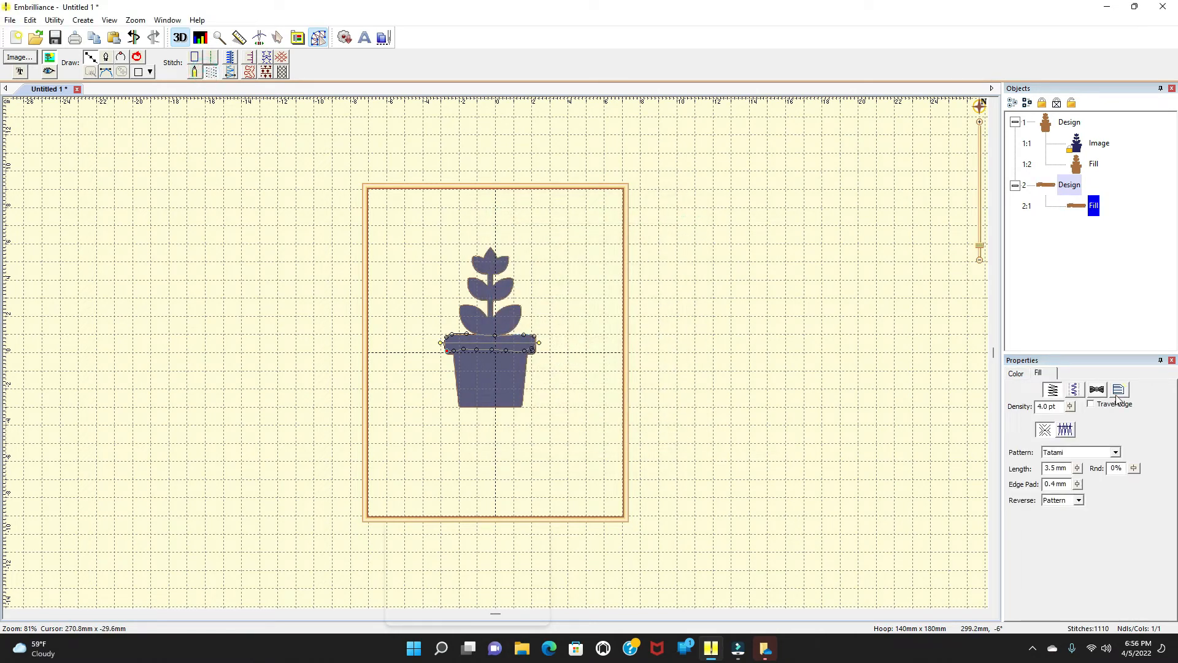
left_click(1016, 374)
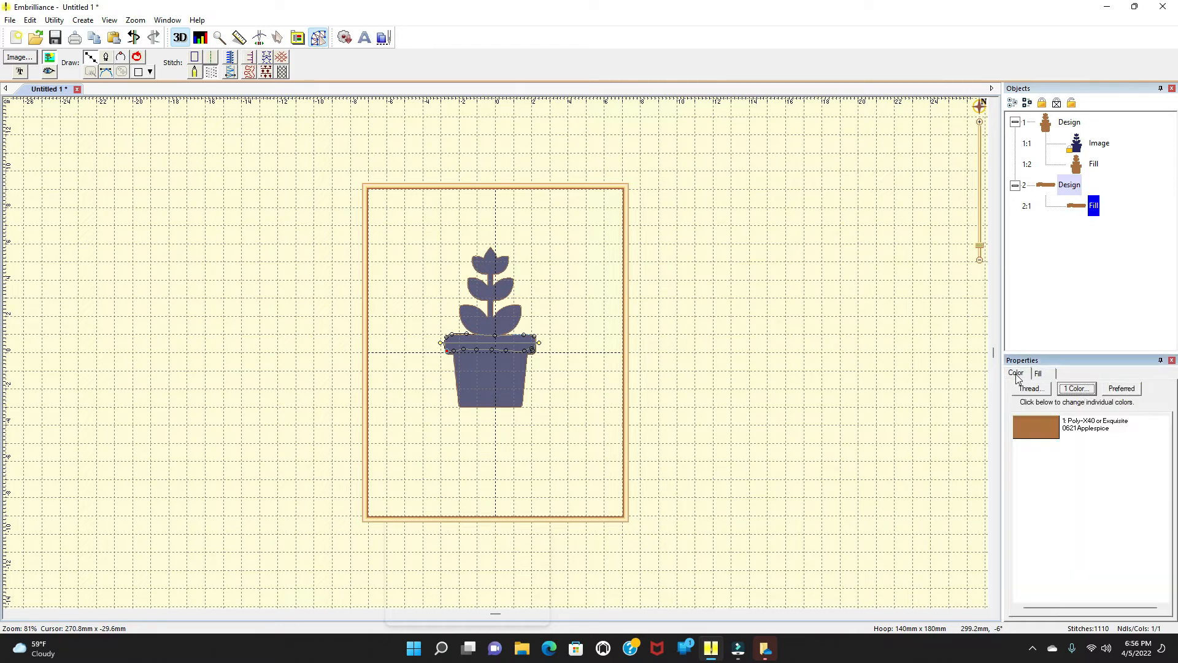
left_click(1032, 427)
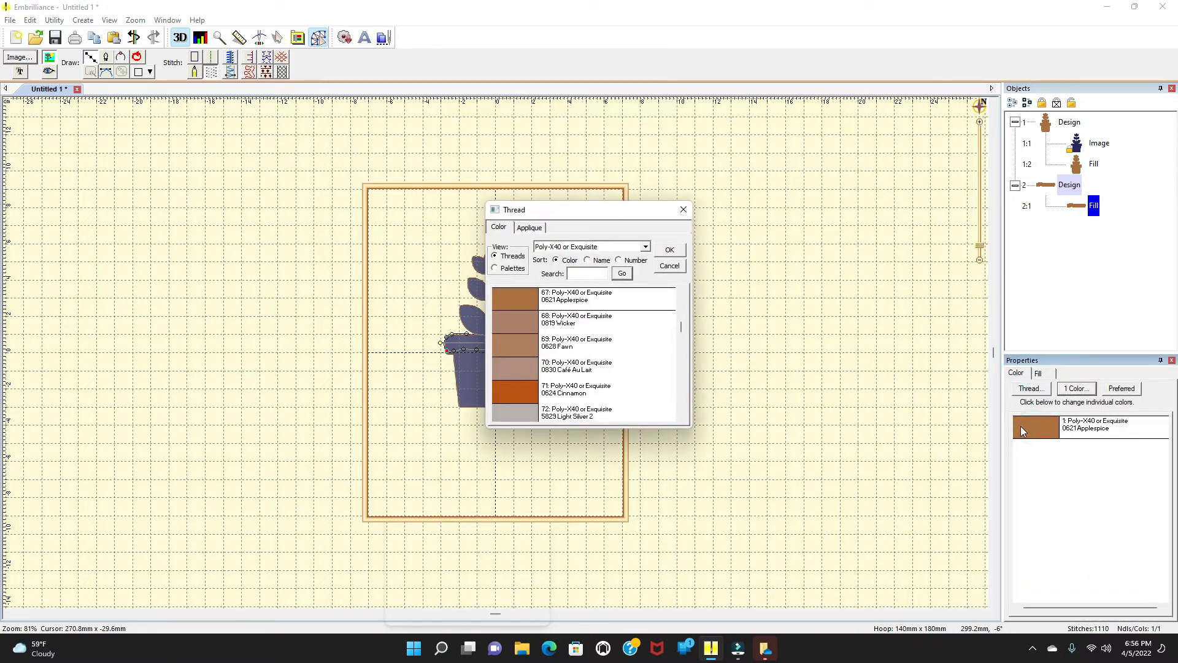
left_click(516, 368)
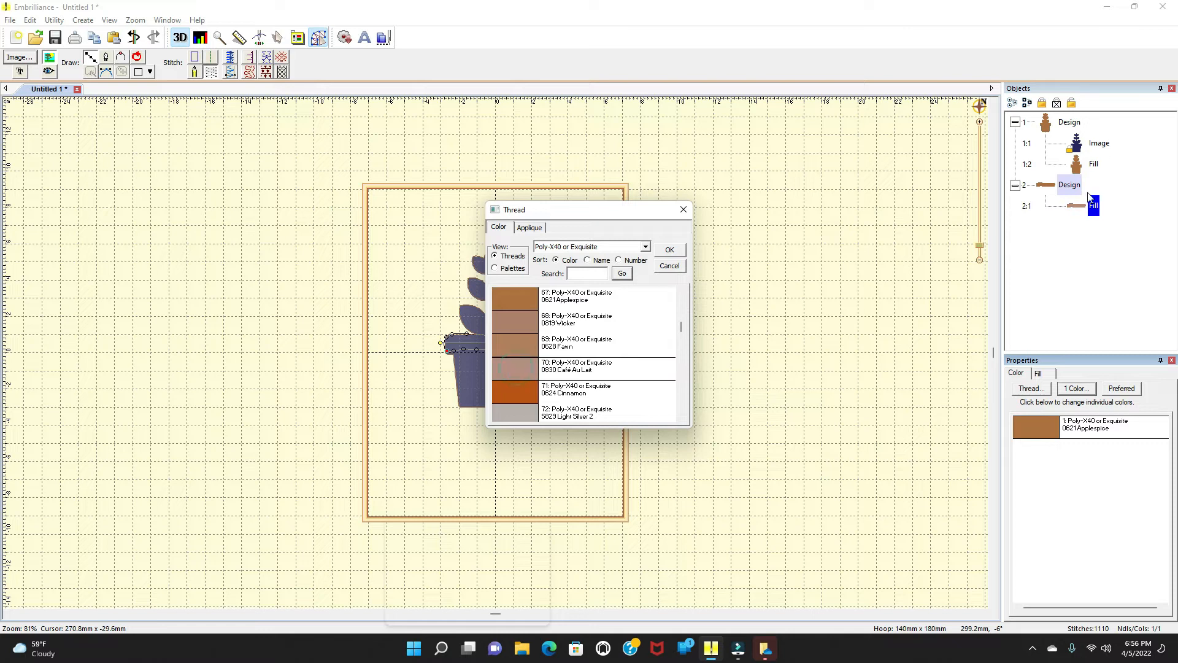
left_click(1086, 204)
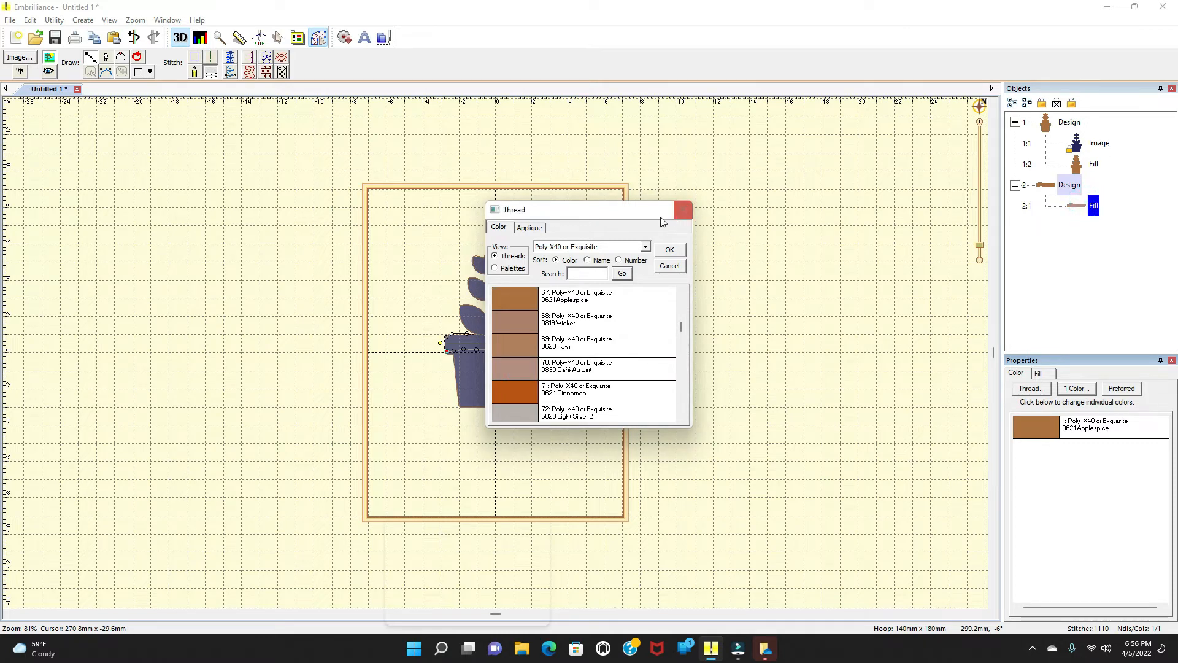
left_click(688, 211)
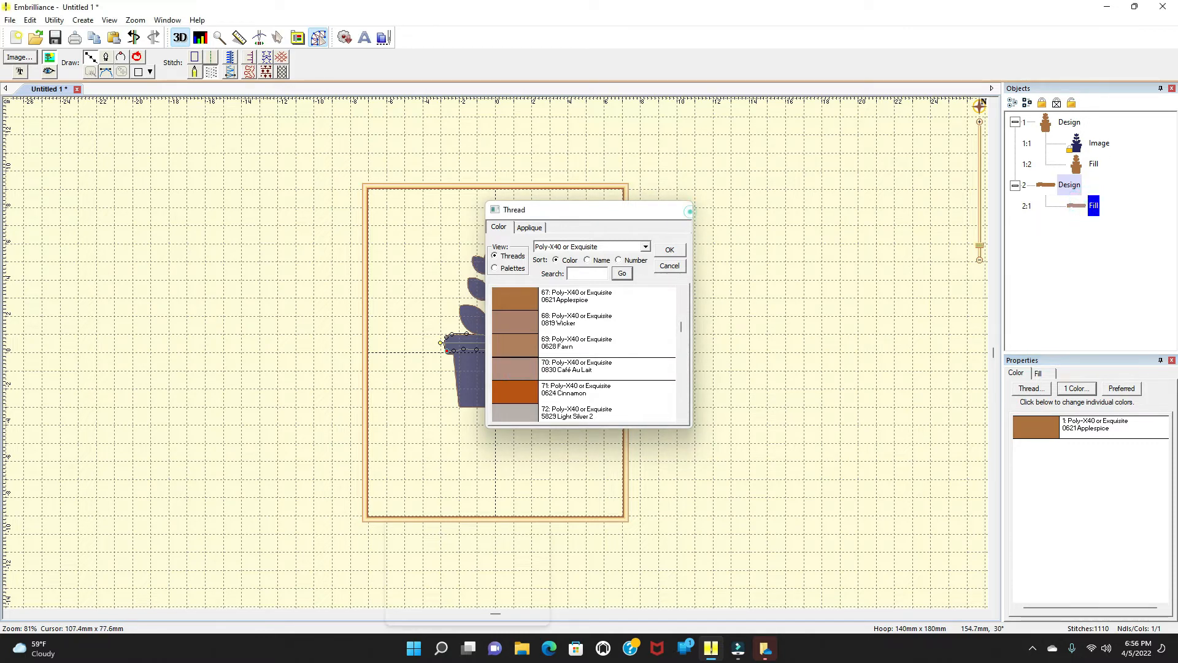
left_click(1049, 430)
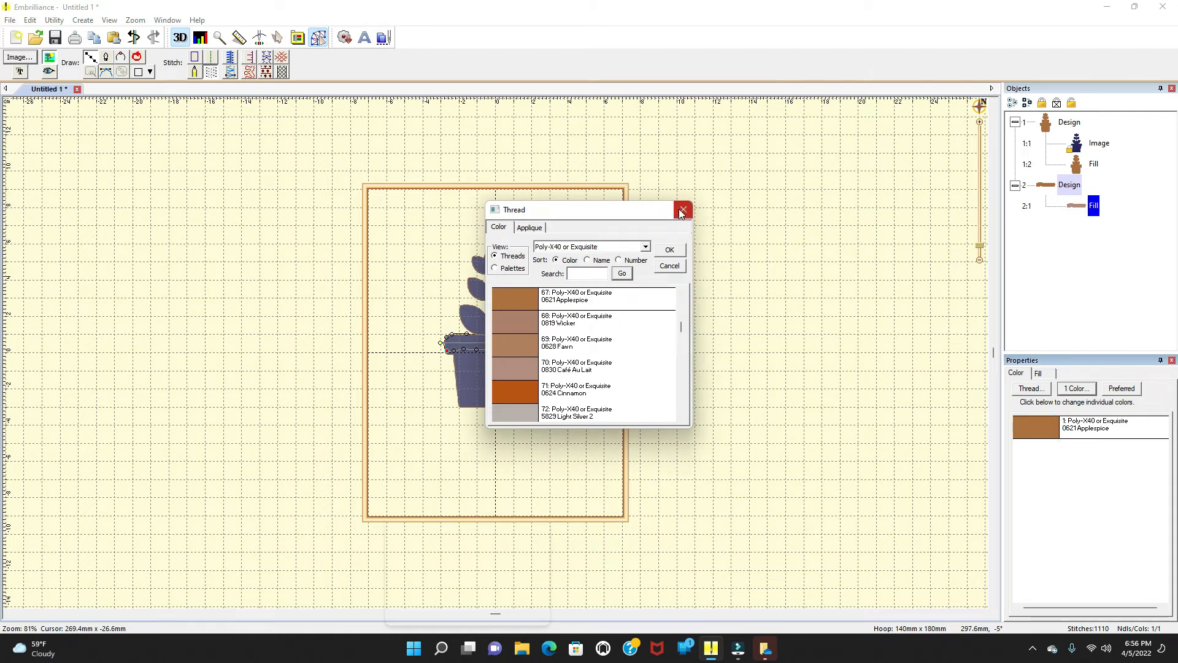
left_click(668, 249)
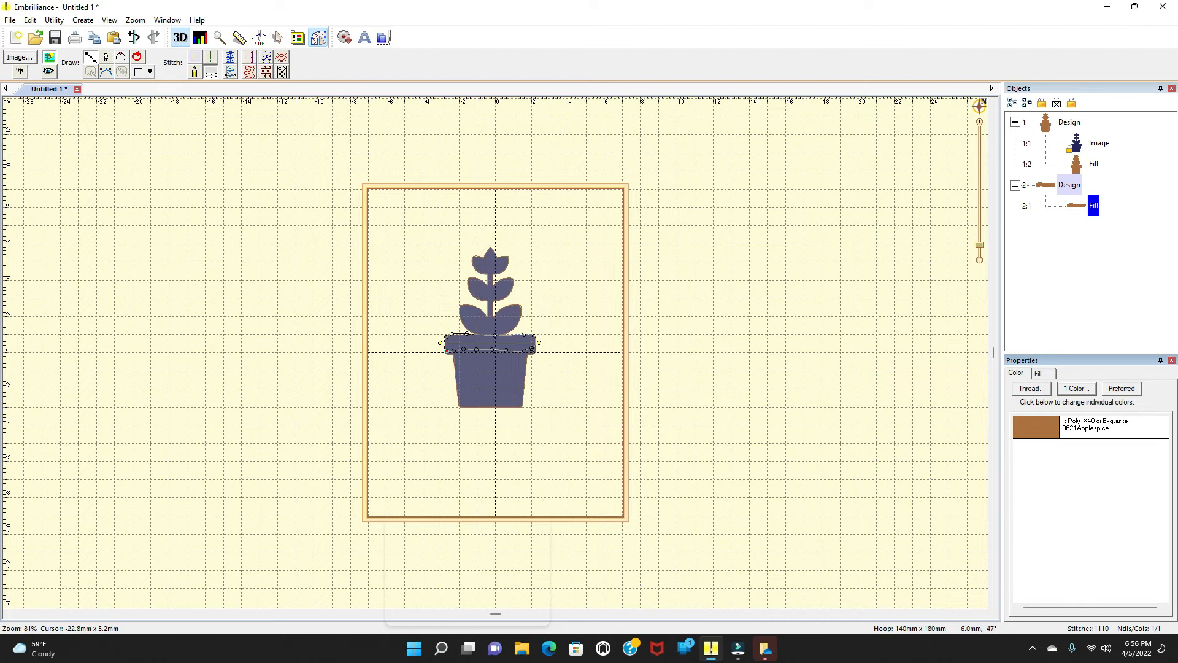
Step: Browse thread colors for the selected rim band, sorting the thread list by name and then by number
left_click(455, 349)
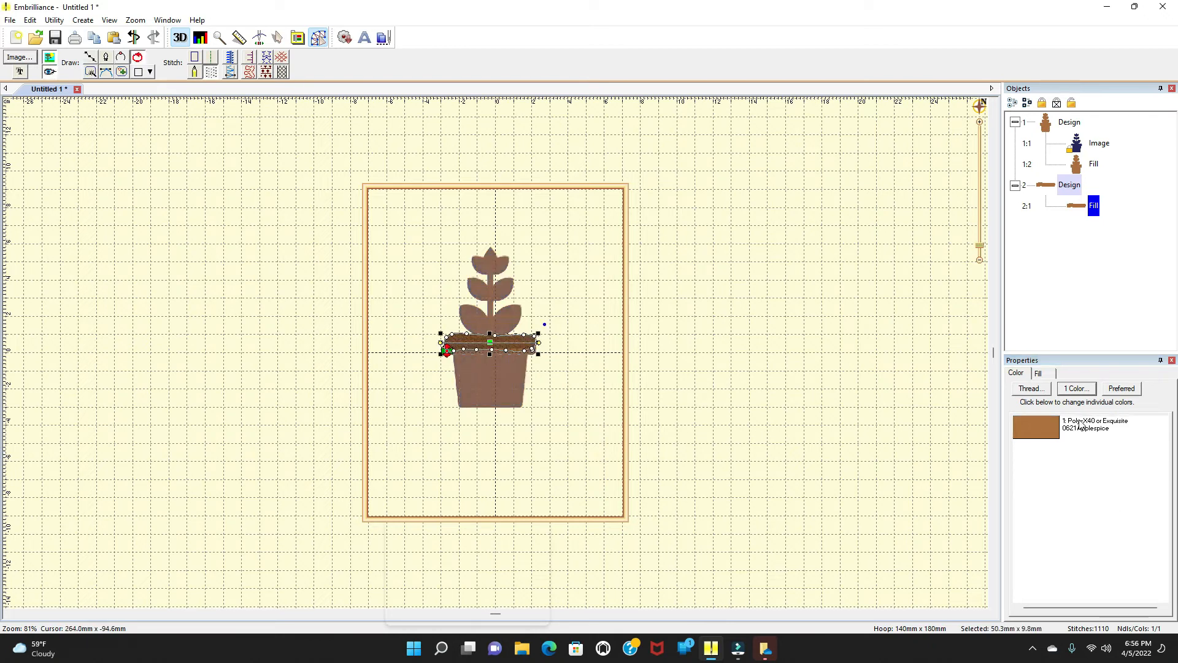
left_click(1023, 427)
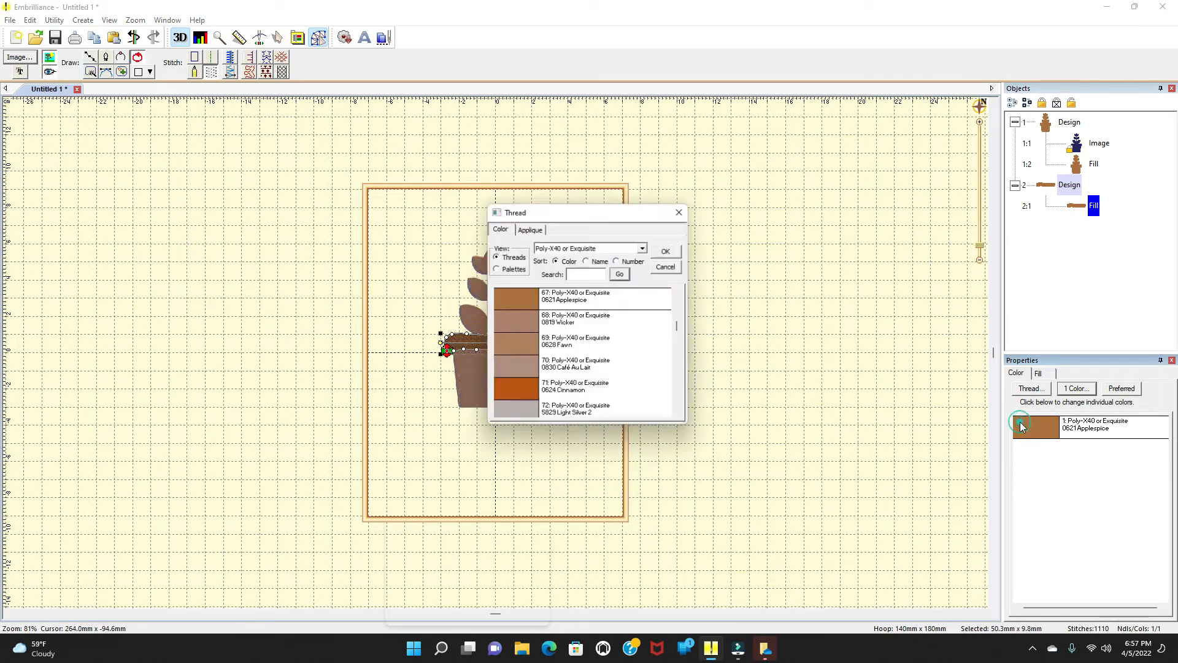
left_click(588, 261)
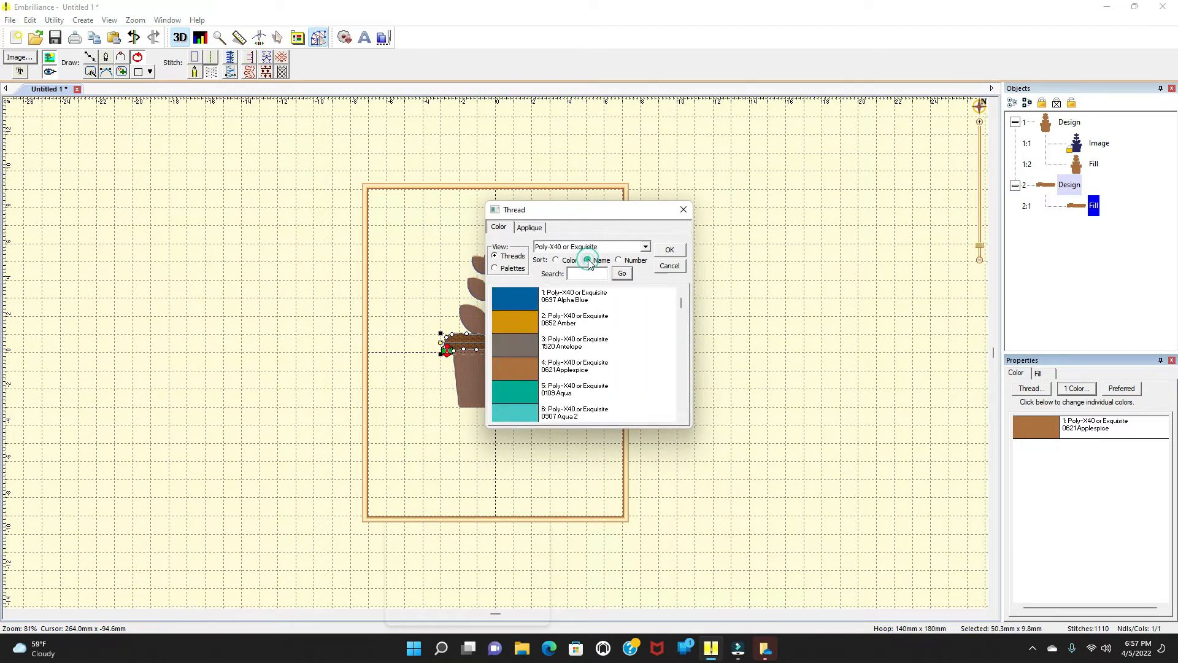
left_click(524, 300)
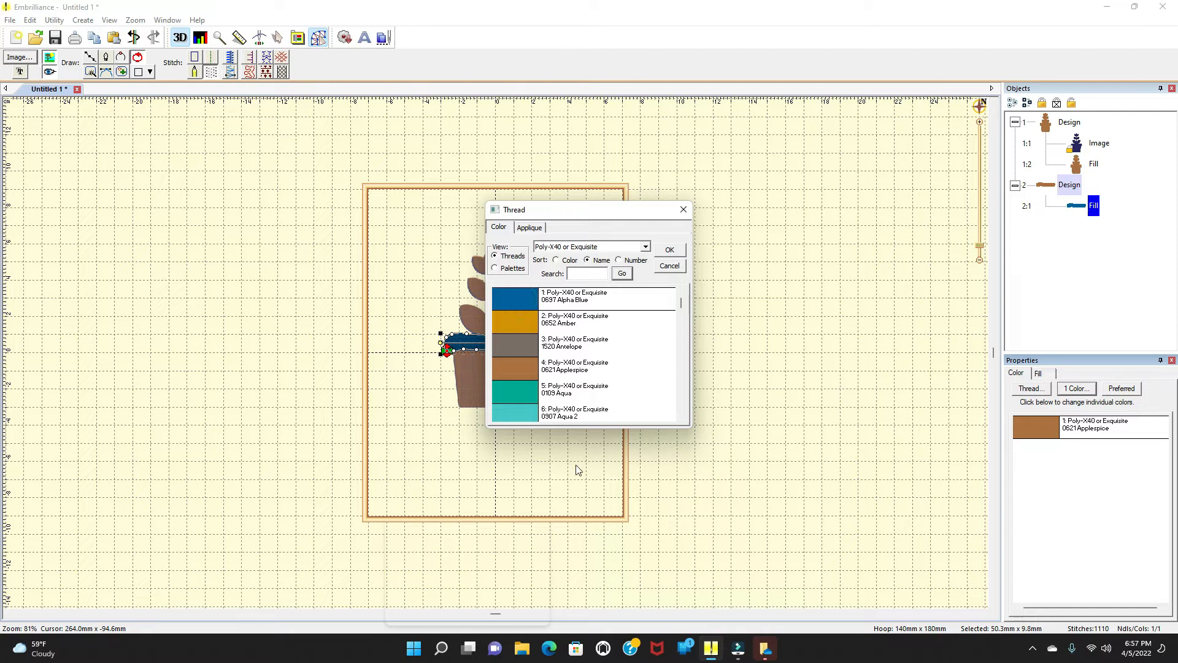
left_click_drag(647, 213, 817, 246)
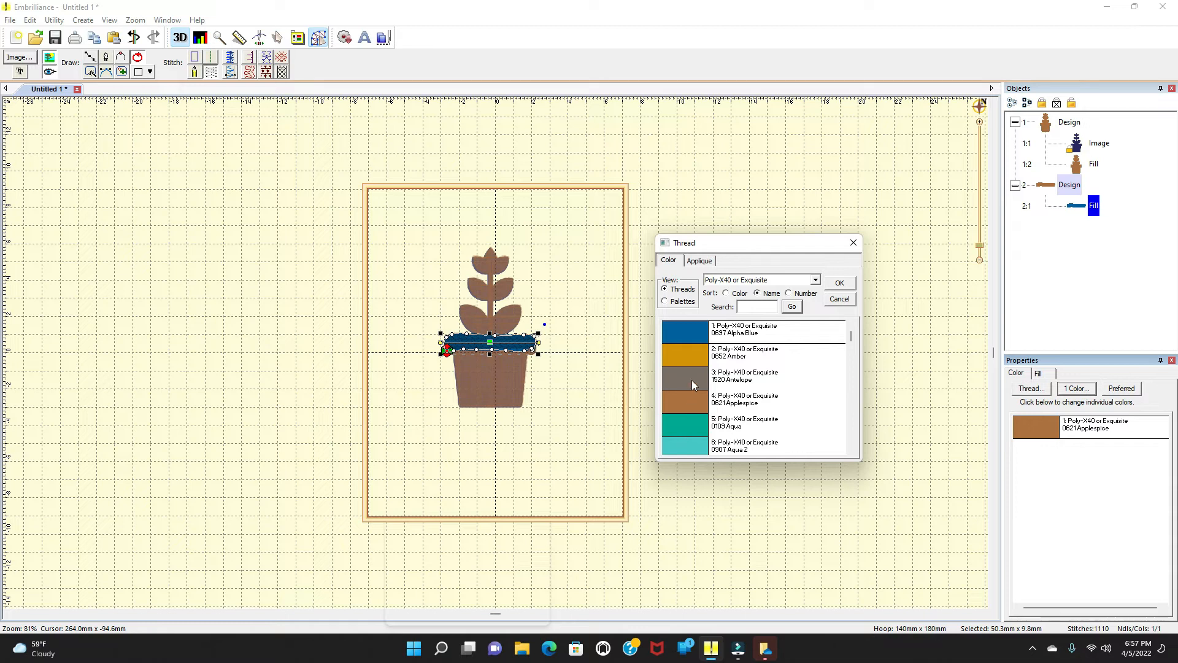
left_click(685, 422)
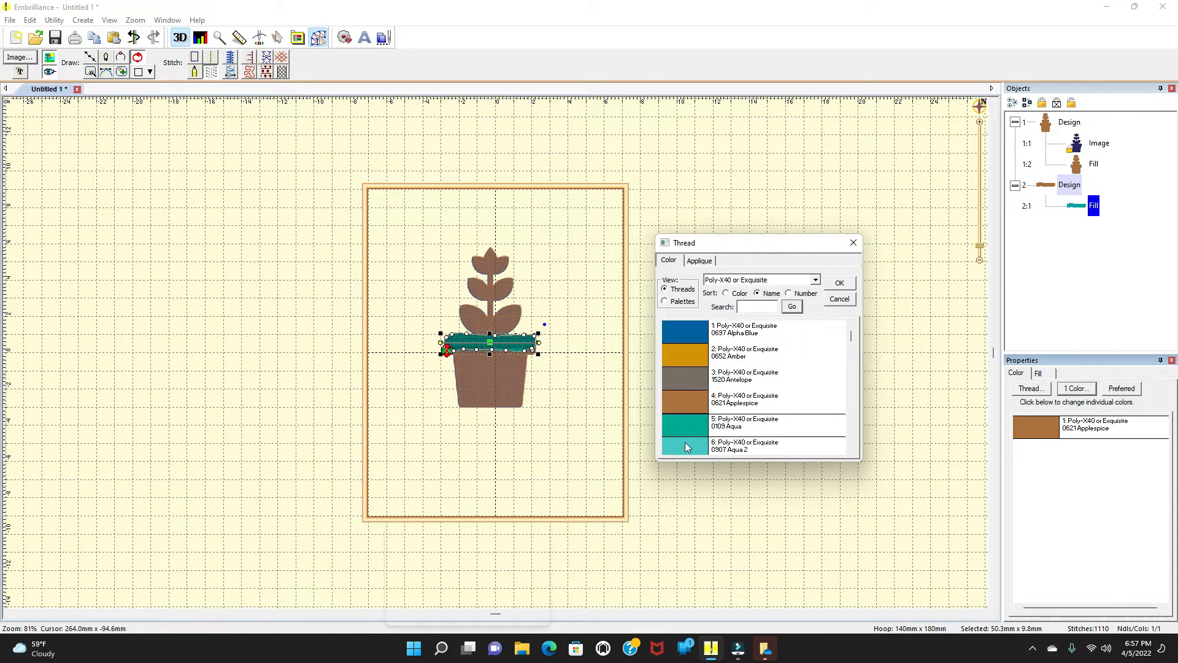
left_click(684, 442)
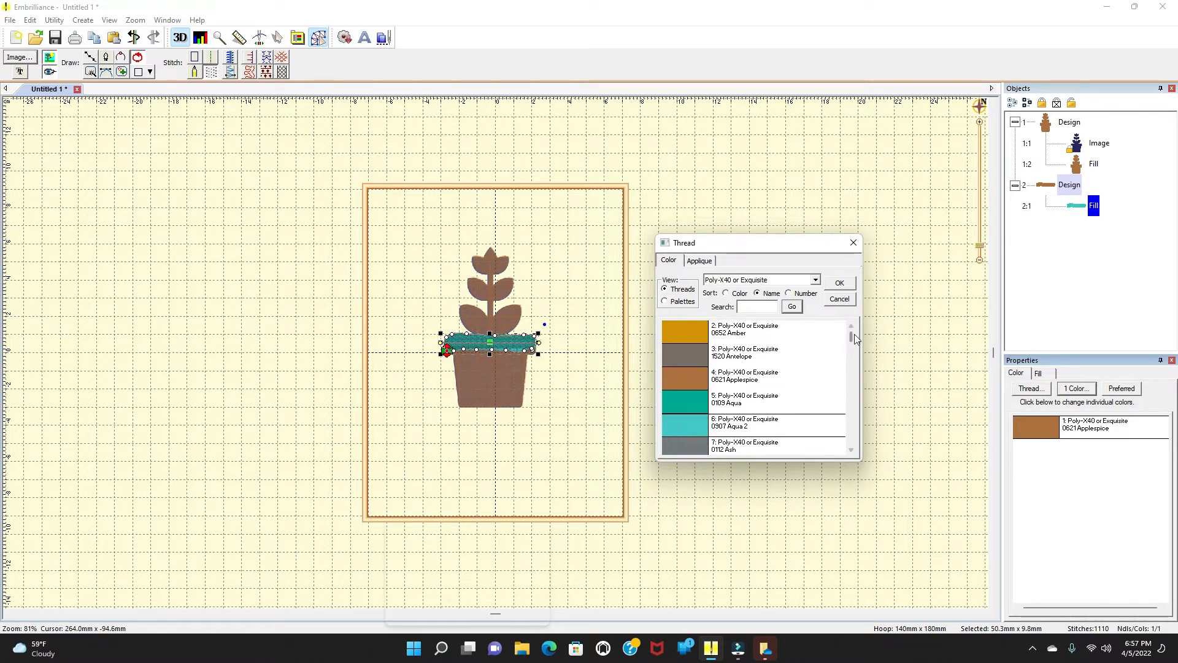
left_click_drag(851, 333, 854, 332)
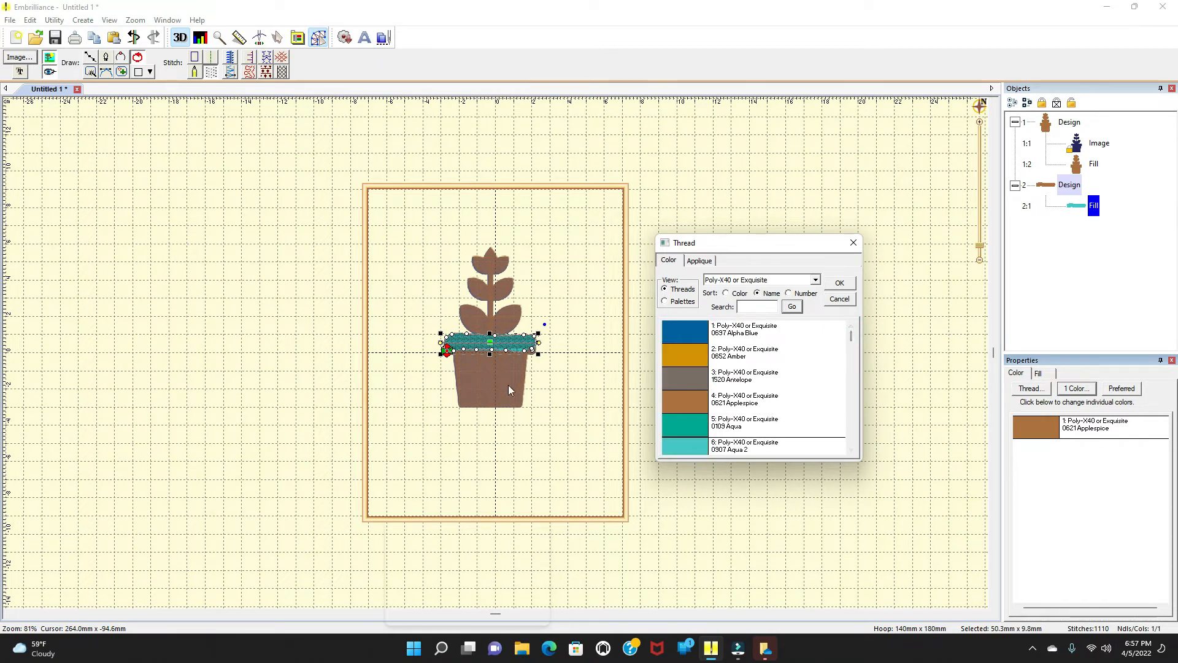
left_click(707, 358)
left_click_drag(852, 336, 852, 338)
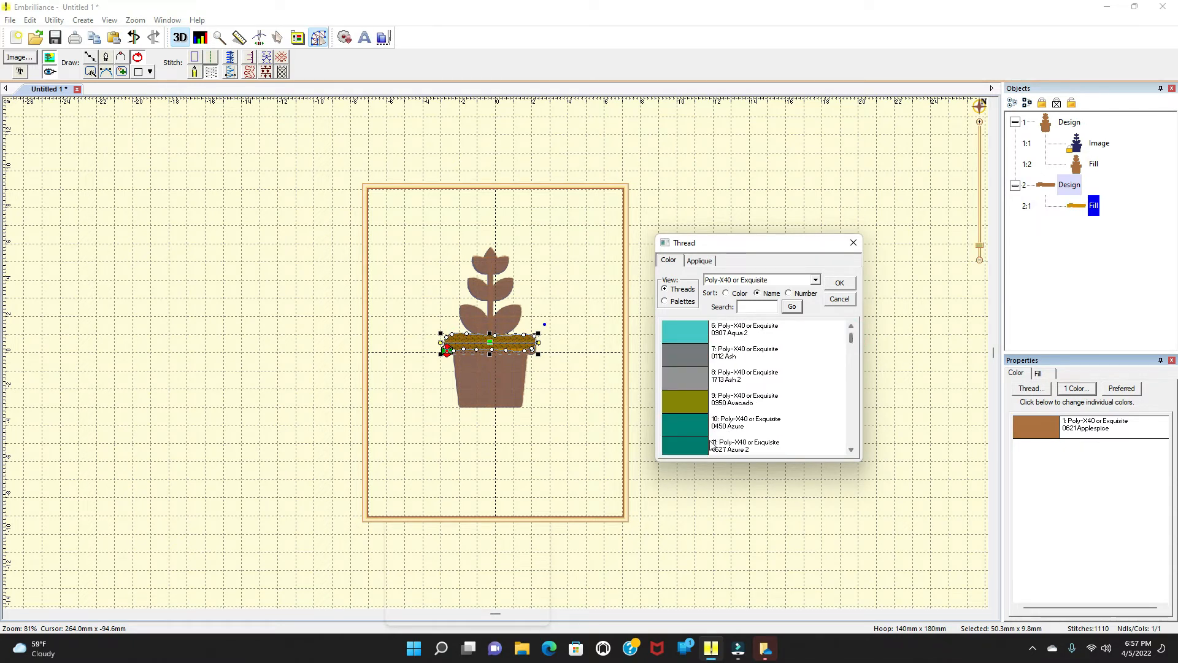
left_click(683, 436)
left_click(693, 392)
left_click(695, 375)
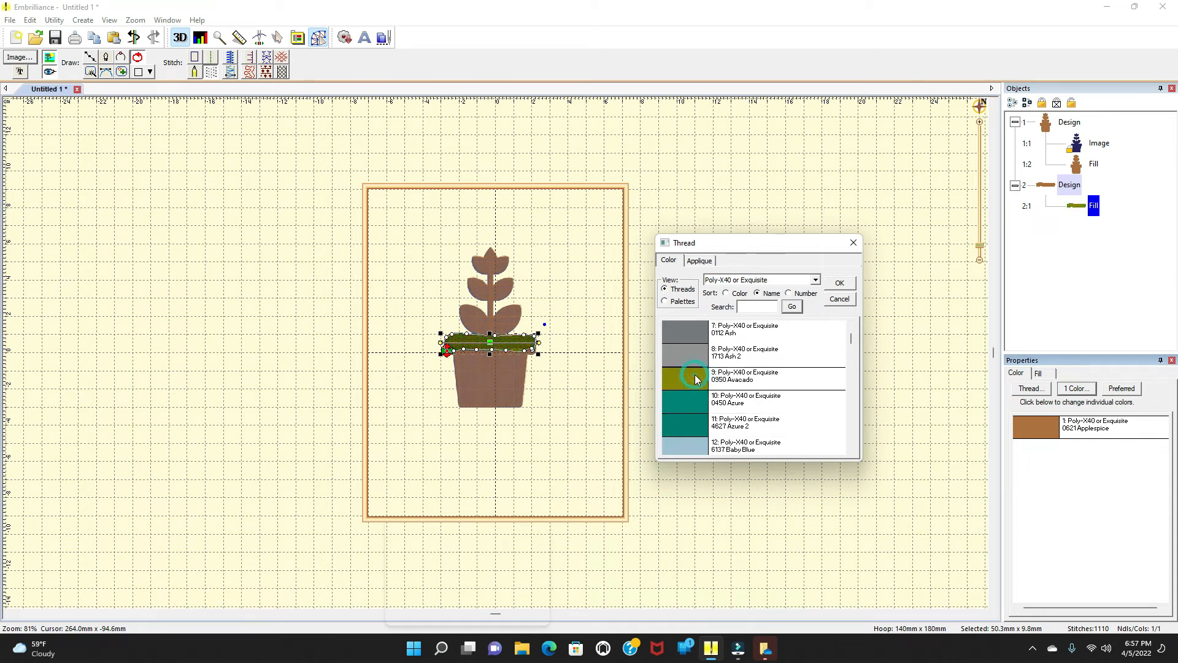
left_click(694, 349)
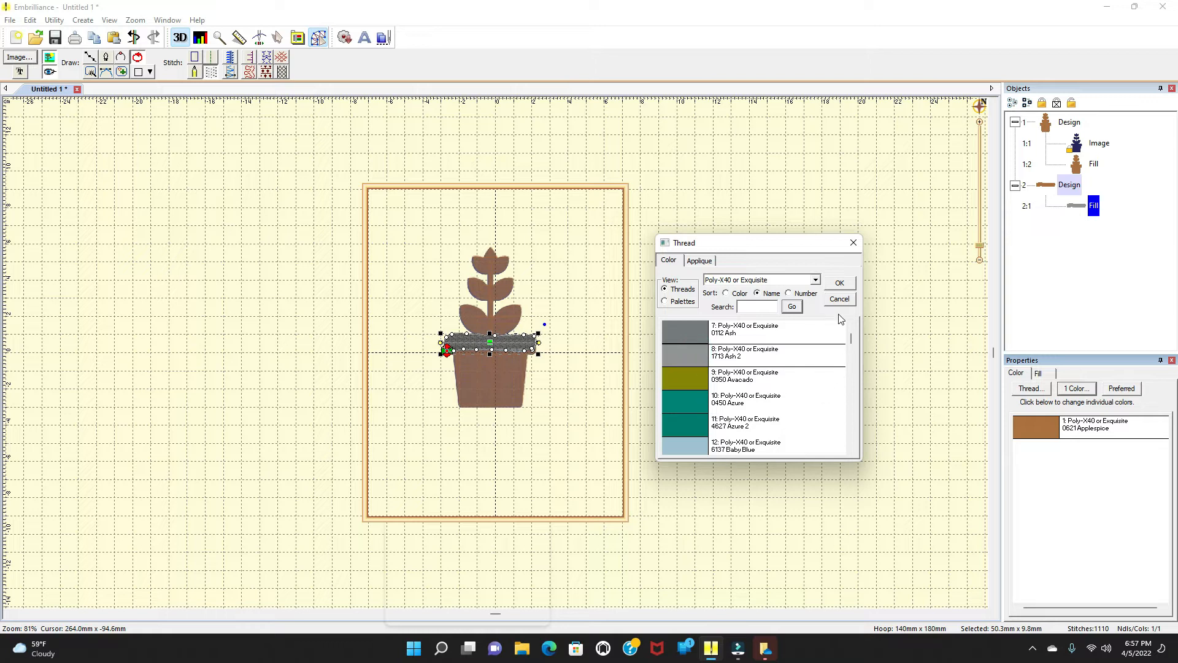
left_click(789, 293)
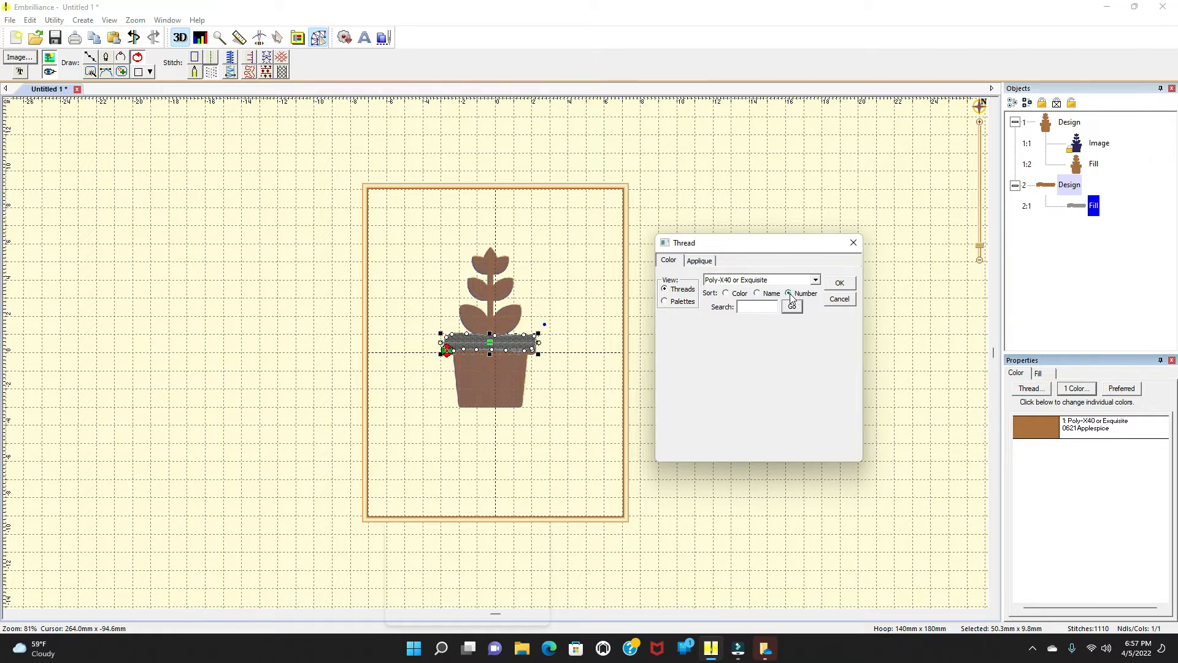
left_click(689, 401)
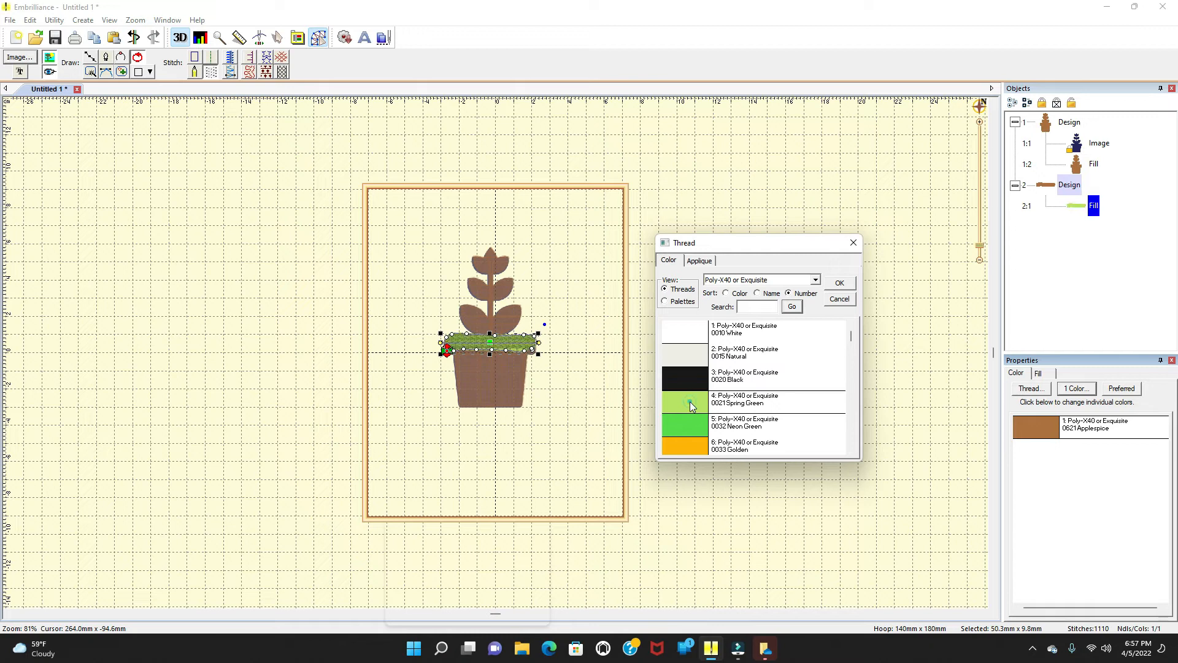
left_click(697, 429)
left_click(694, 448)
left_click(698, 446)
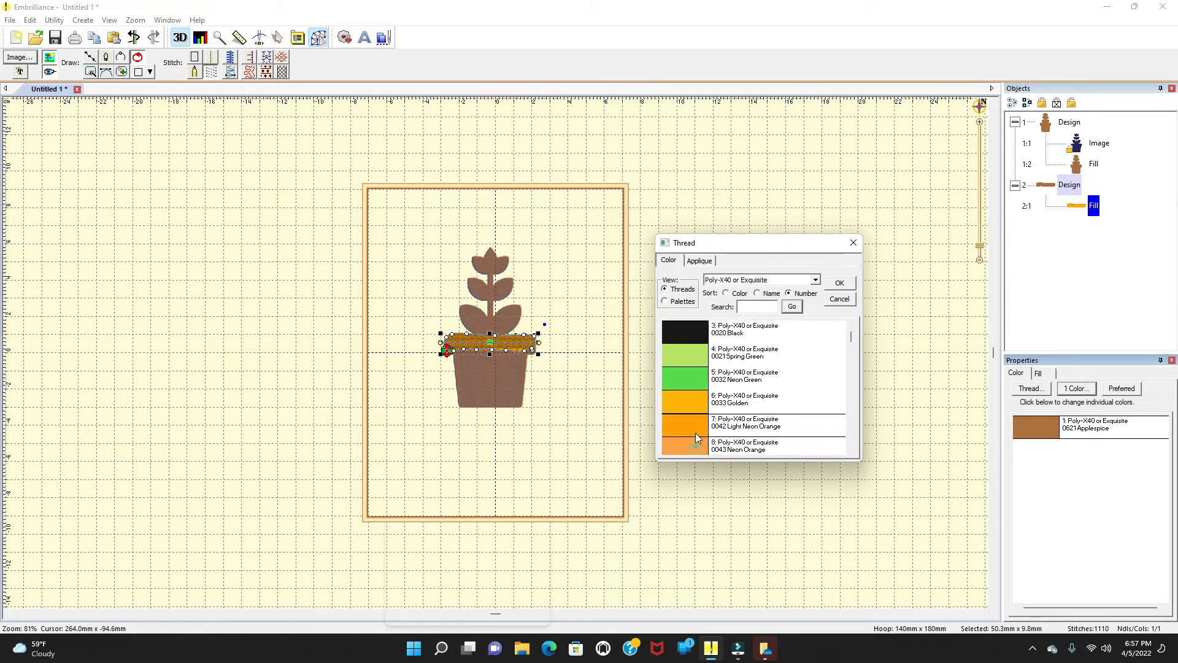
Step: Sort the threads by color and assign Poly-X40 or Exquisite 0324 Cabernet to the rim band
left_click(726, 293)
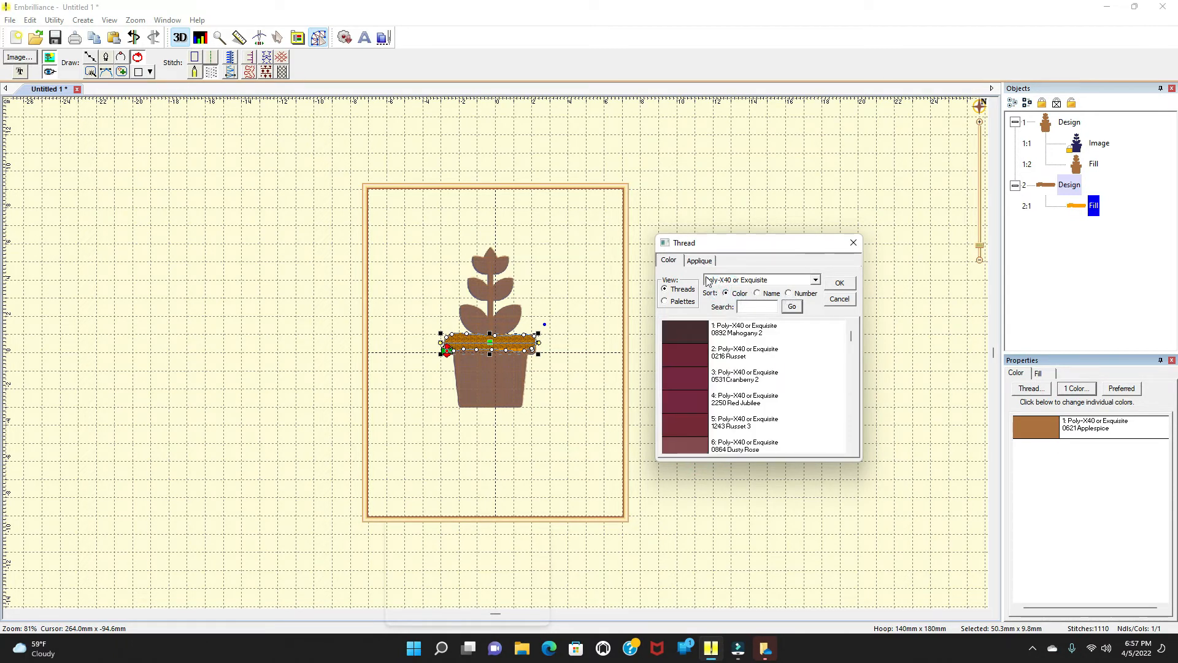
left_click(693, 410)
left_click(688, 428)
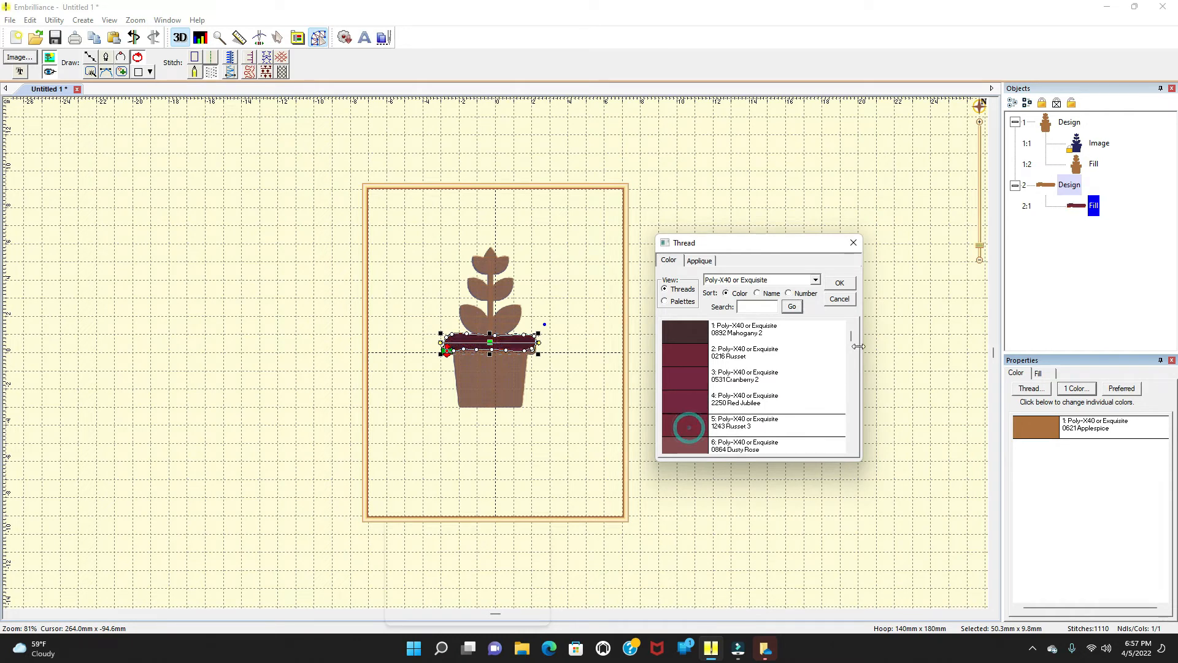
left_click_drag(851, 336, 853, 344)
left_click(682, 352)
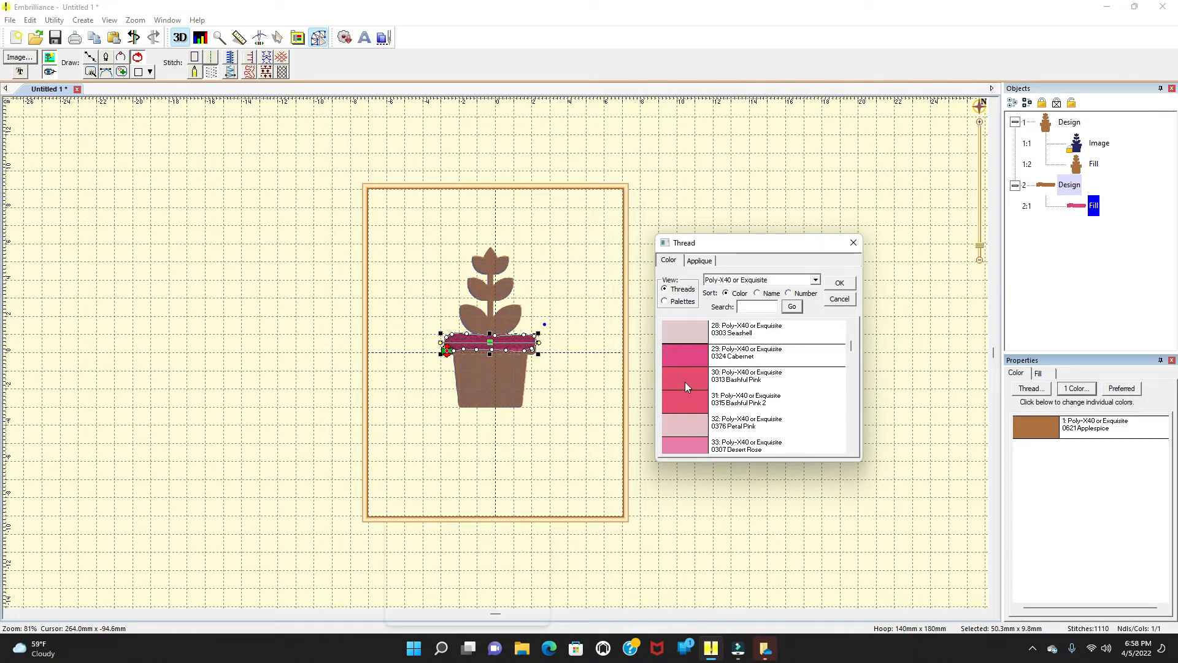
left_click(841, 283)
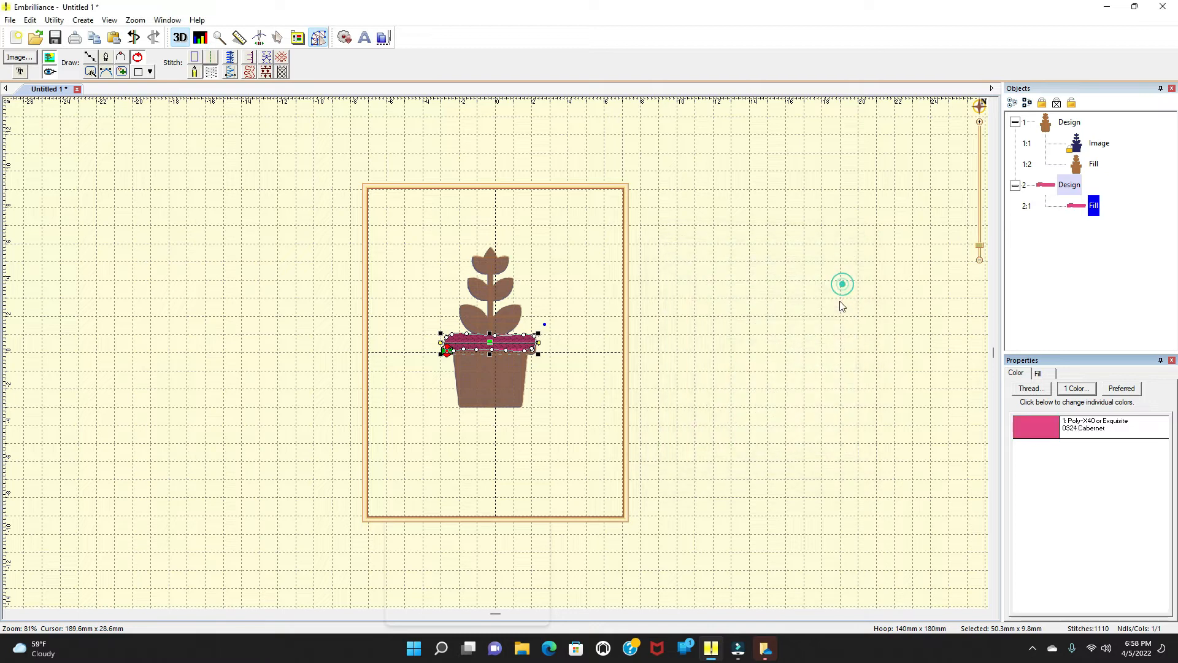
left_click(575, 302)
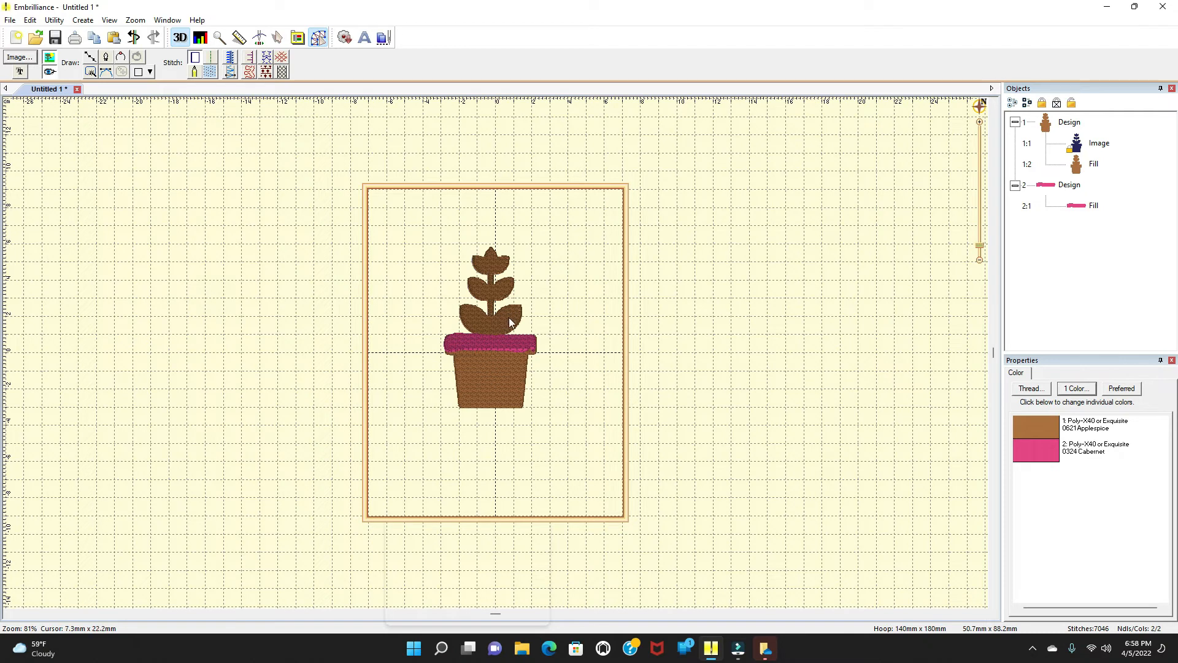
Step: Begin a new design in the same file
left_click(83, 20)
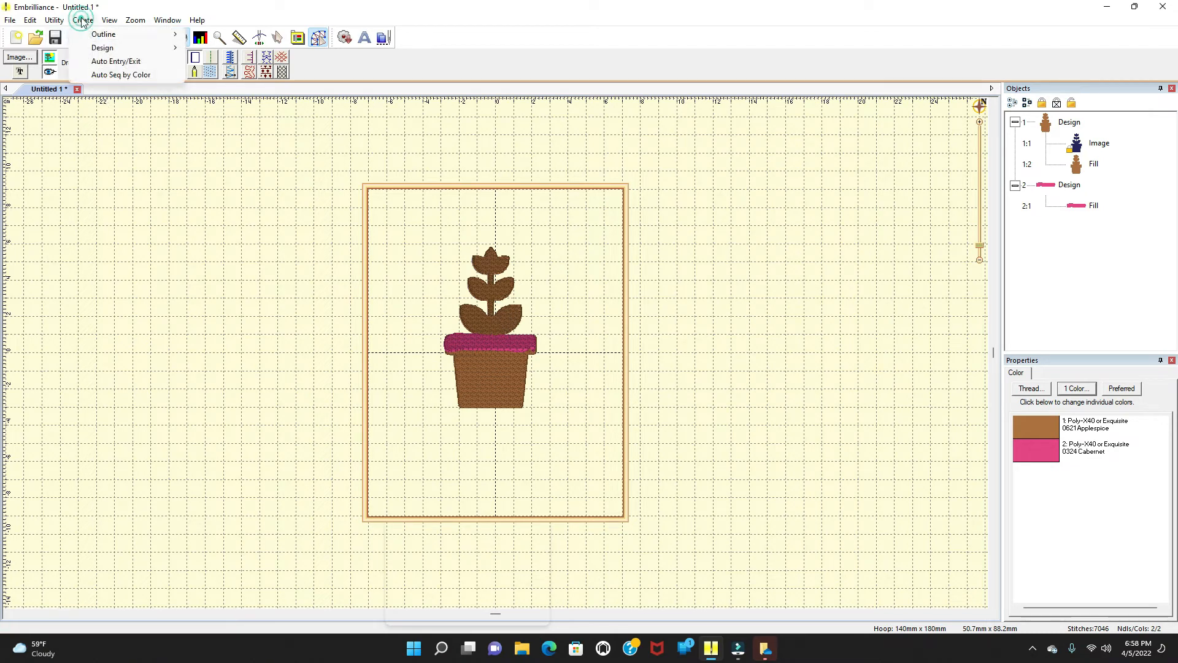
mouse_move(103, 48)
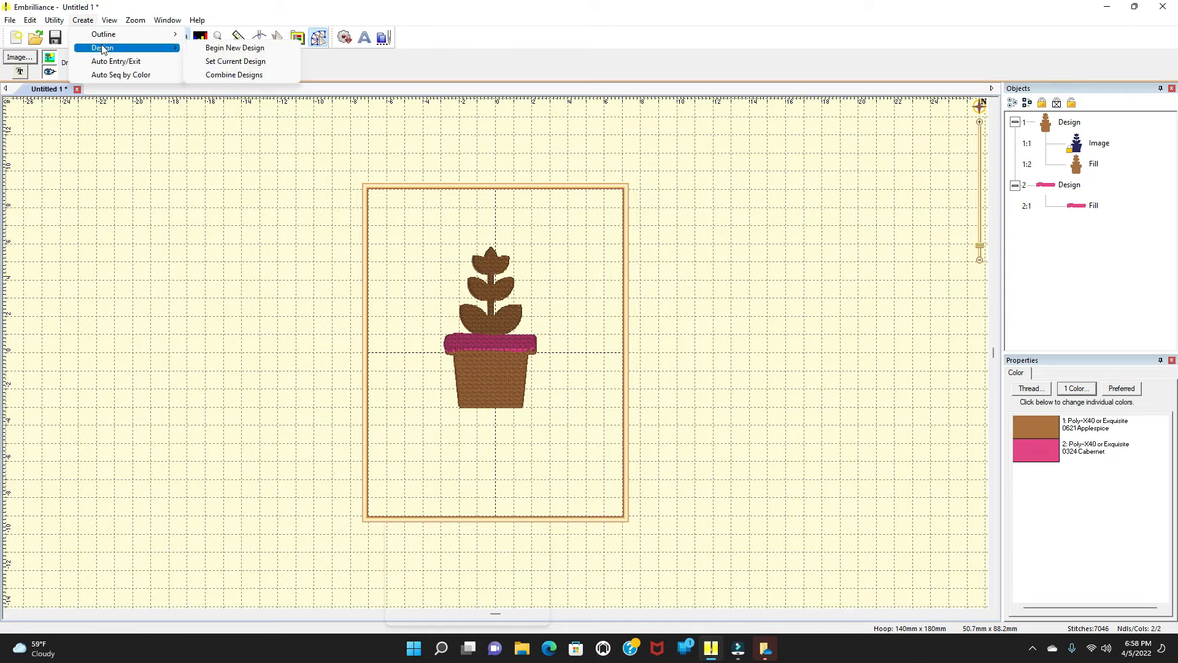
left_click(208, 48)
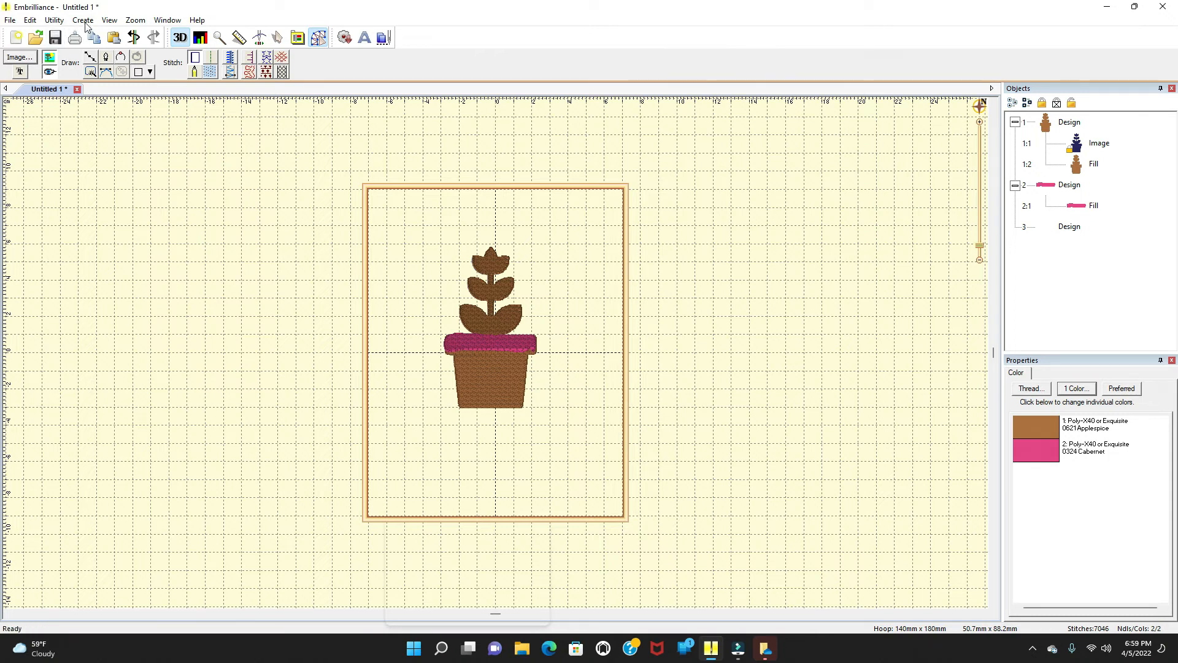
Step: Outline the two lower leaves with a line shape, closing it back at the starting point
left_click(90, 58)
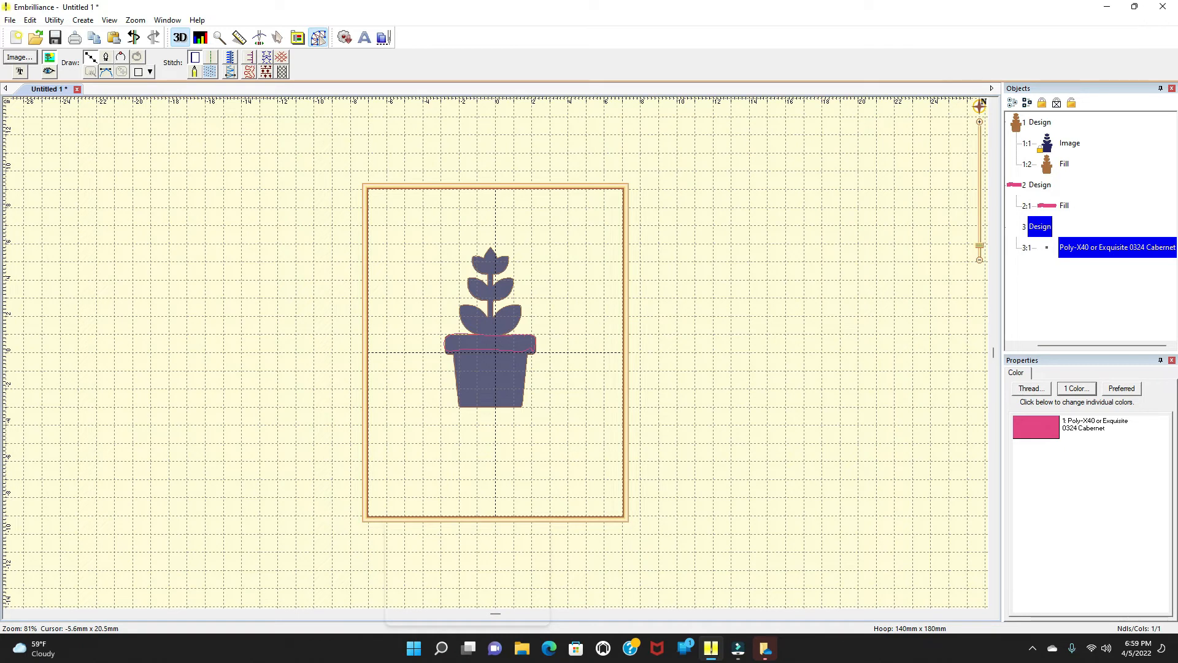
left_click(486, 314)
left_click(466, 304)
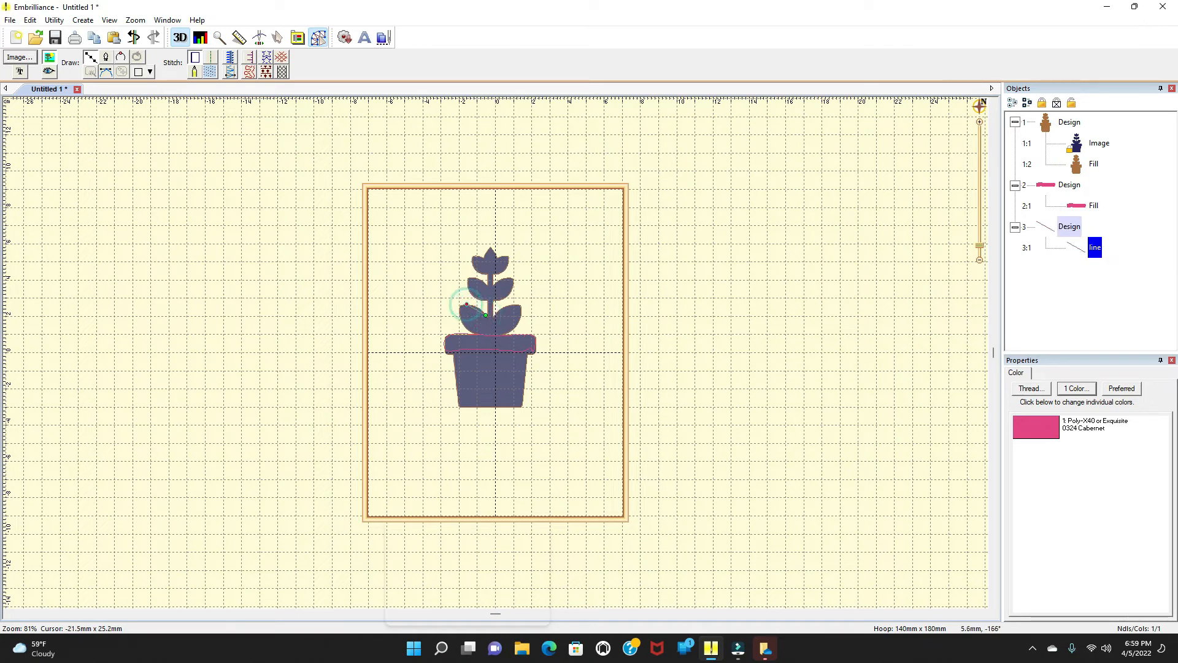
left_click(456, 306)
left_click(462, 329)
left_click(475, 332)
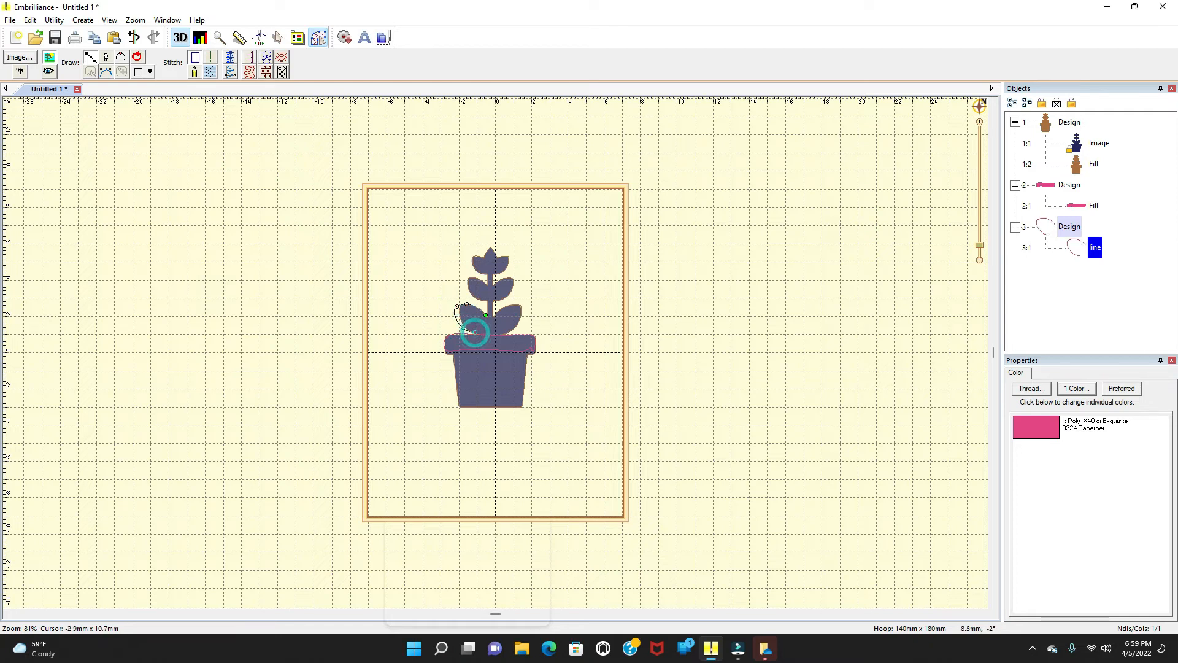
left_click(491, 331)
left_click(508, 329)
left_click(521, 319)
left_click(523, 310)
left_click(516, 302)
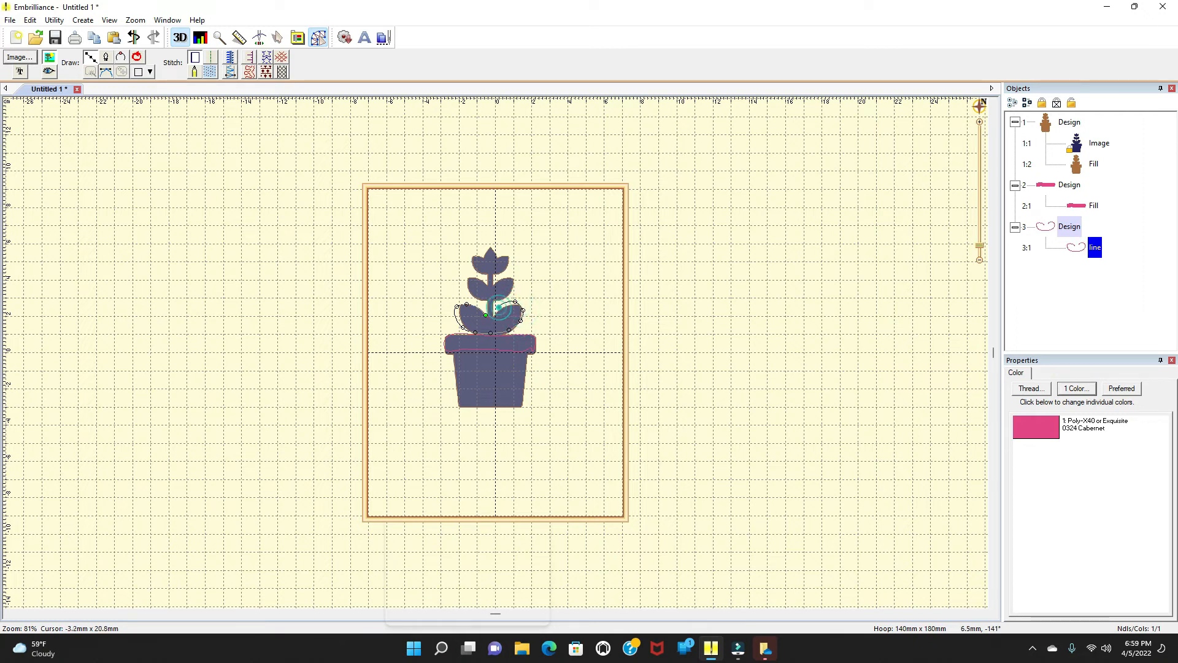
left_click(486, 316)
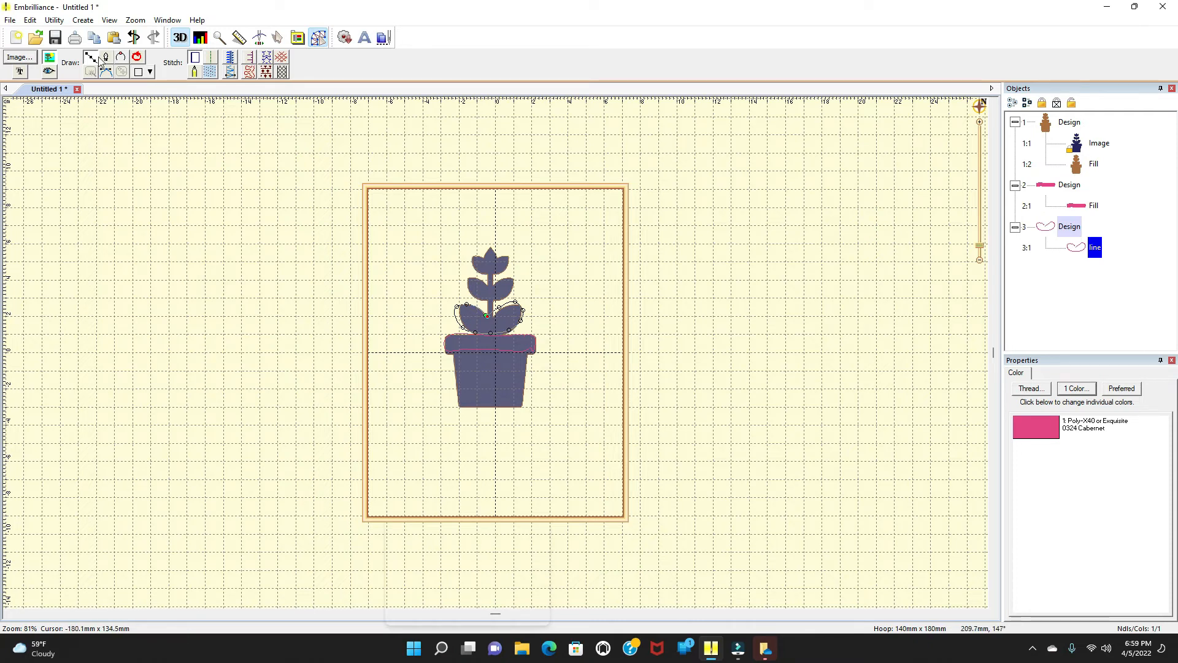
Step: Set the lower leaves shape's thread color to Poly-X40 or Exquisite Green Apple 2
left_click(210, 61)
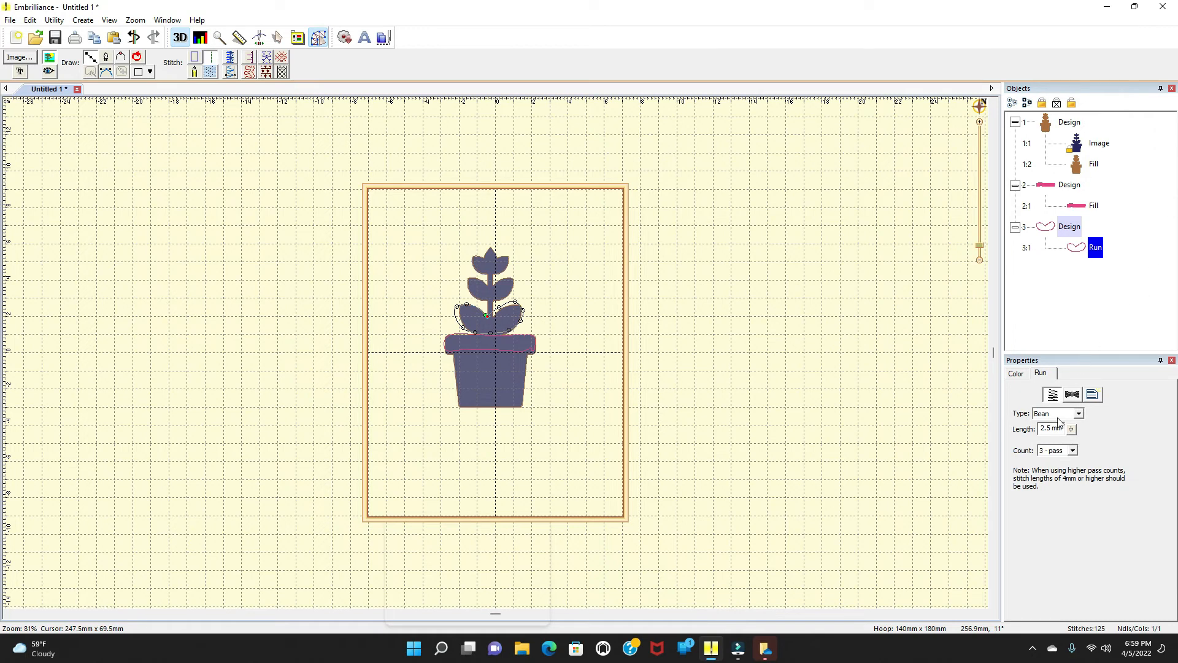
left_click(1016, 373)
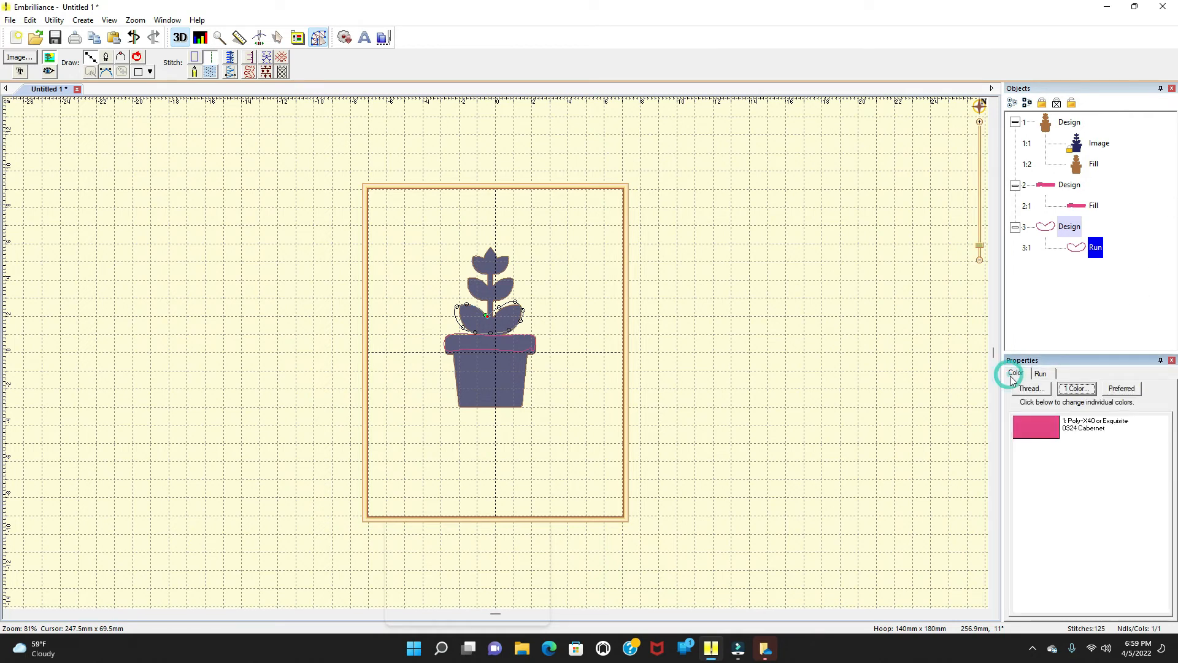
left_click(1037, 426)
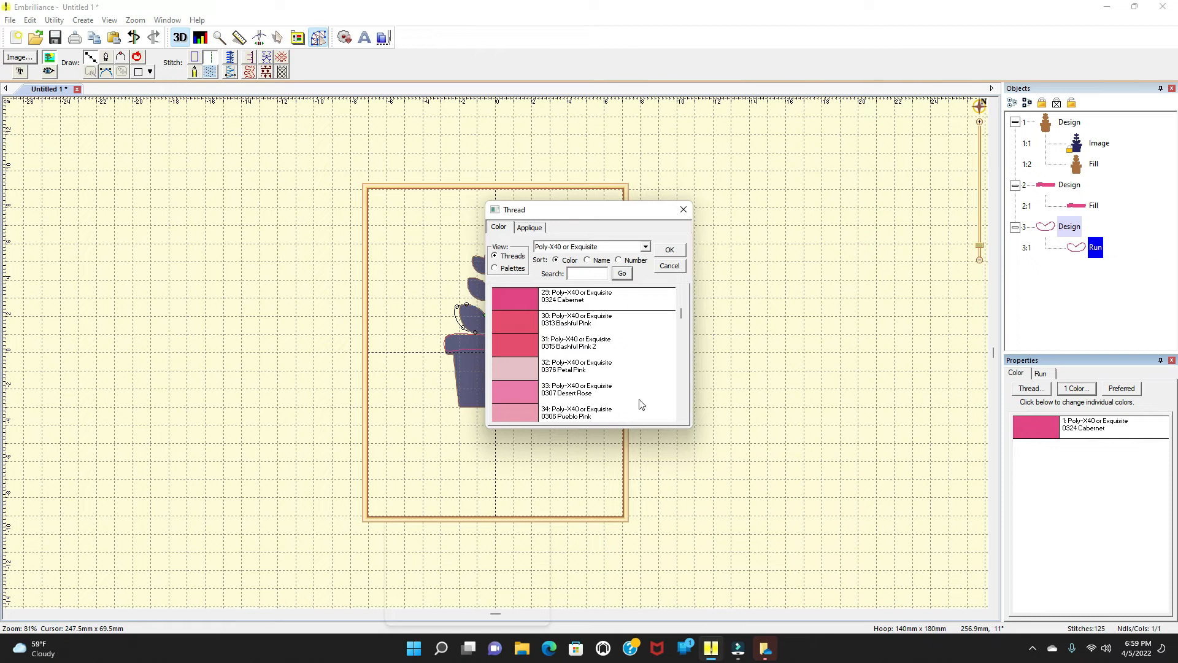
left_click_drag(681, 313, 679, 360)
left_click(542, 391)
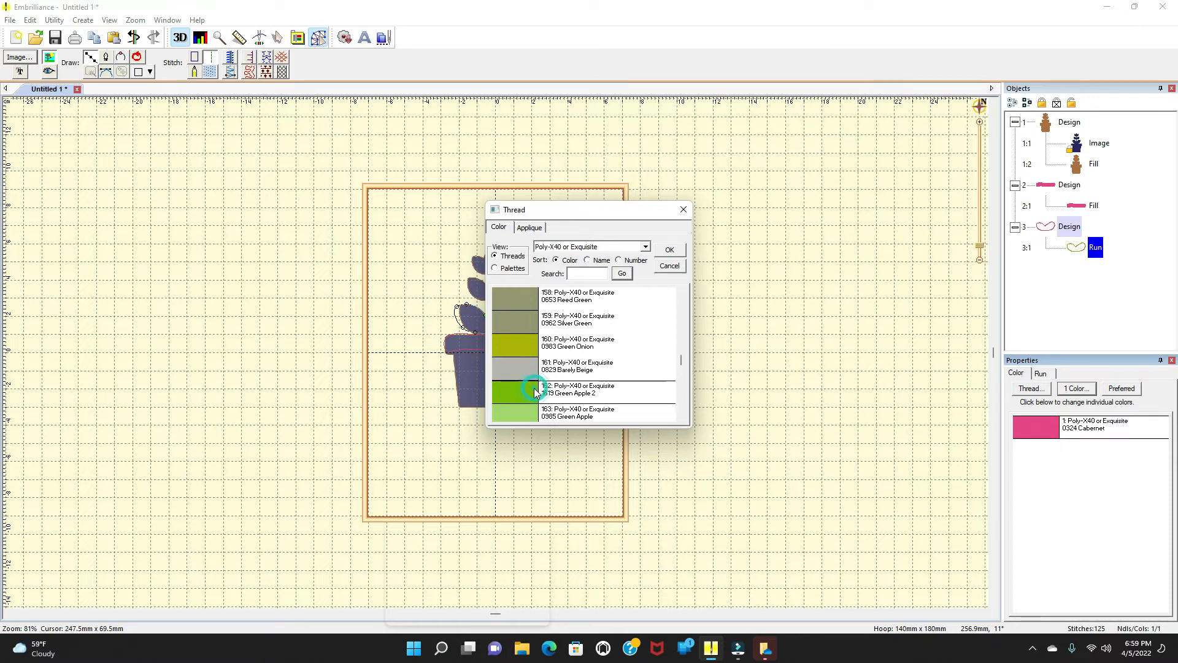
left_click(670, 250)
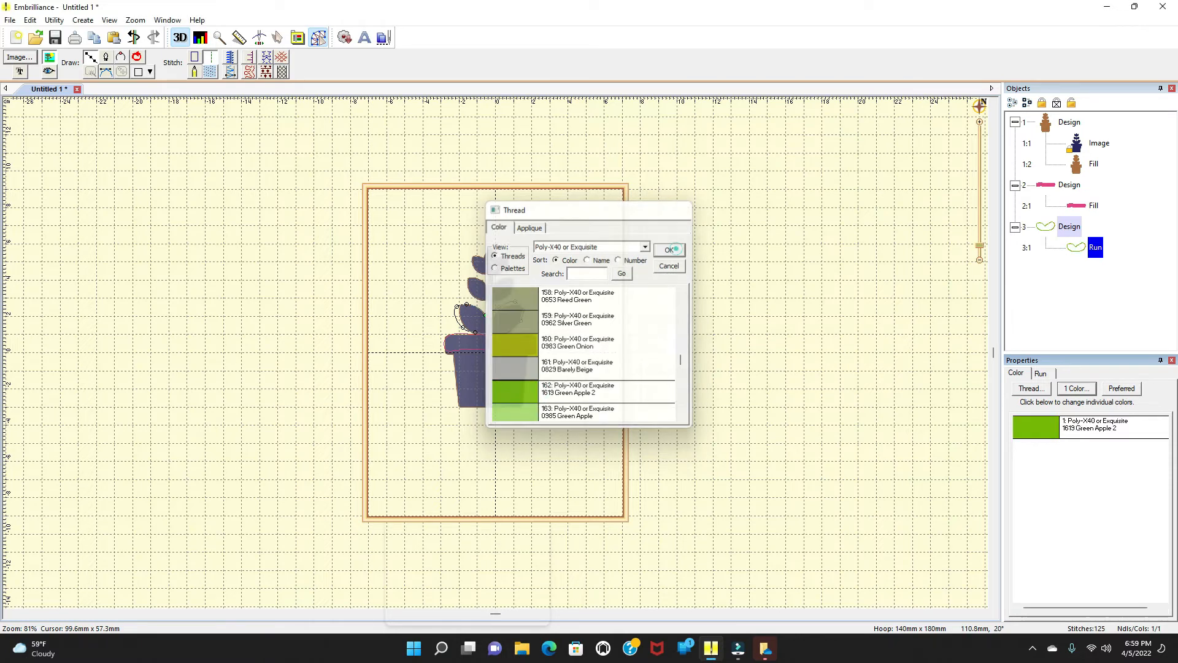
Step: Convert the lower leaves shape to a fill stitch and start the Stitch Simulator
left_click(209, 73)
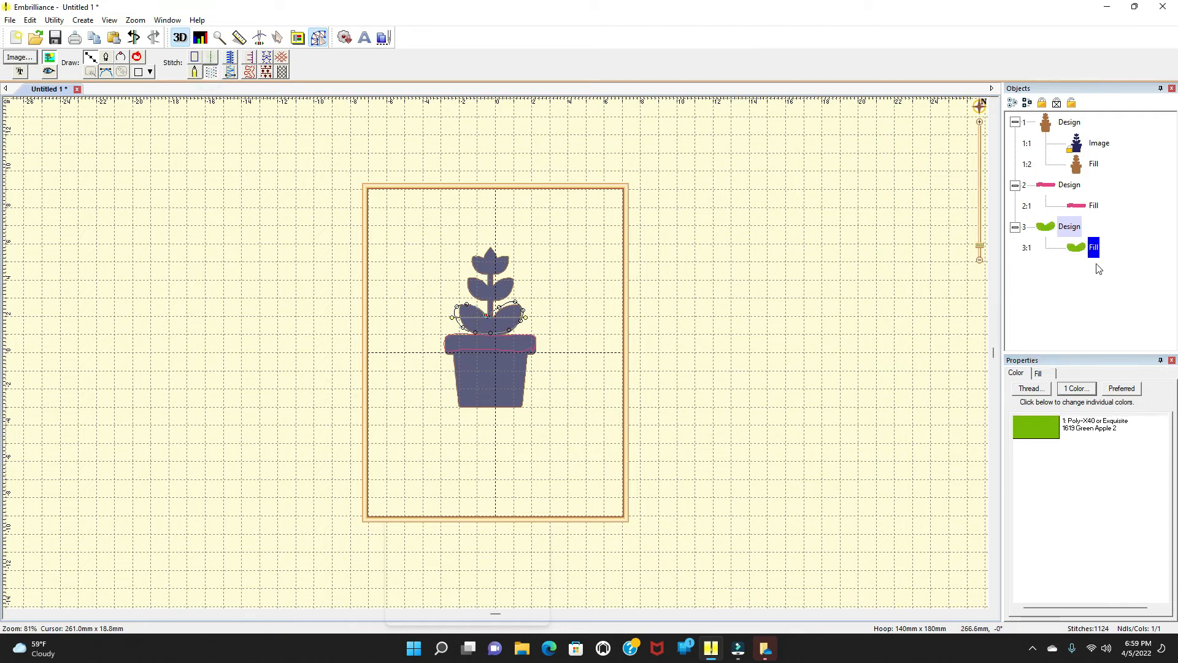
left_click(567, 279)
left_click(259, 39)
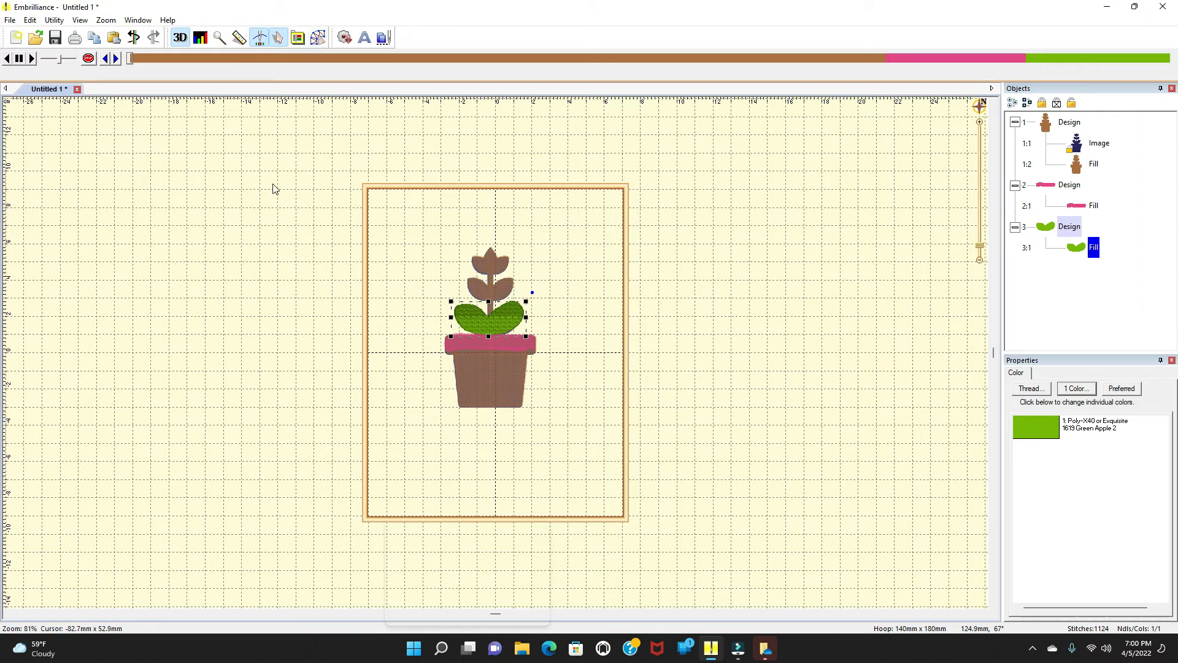
Step: Leave the Stitch Simulator and begin a new design in the same file
left_click(318, 39)
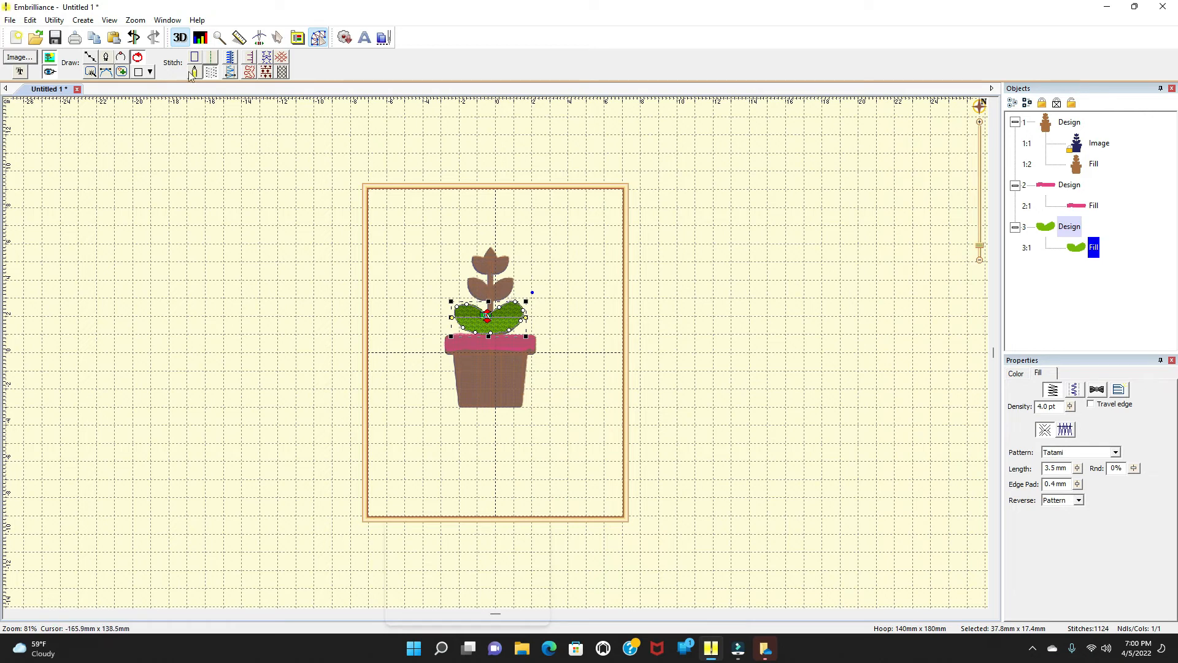
left_click(85, 20)
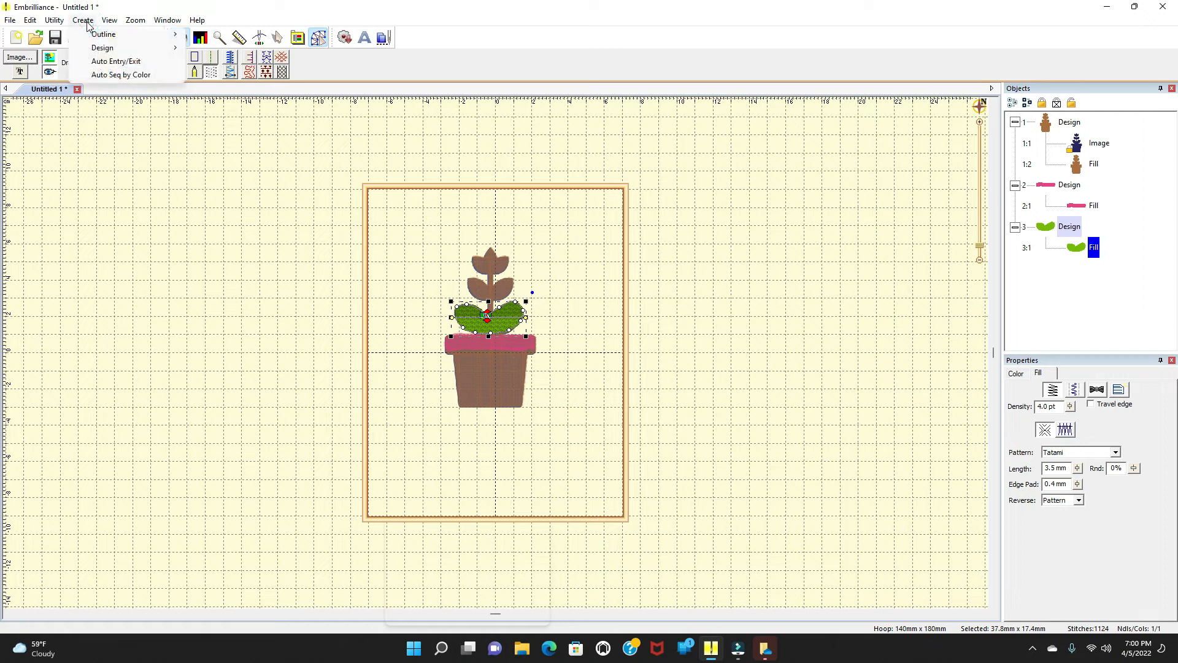
mouse_move(105, 51)
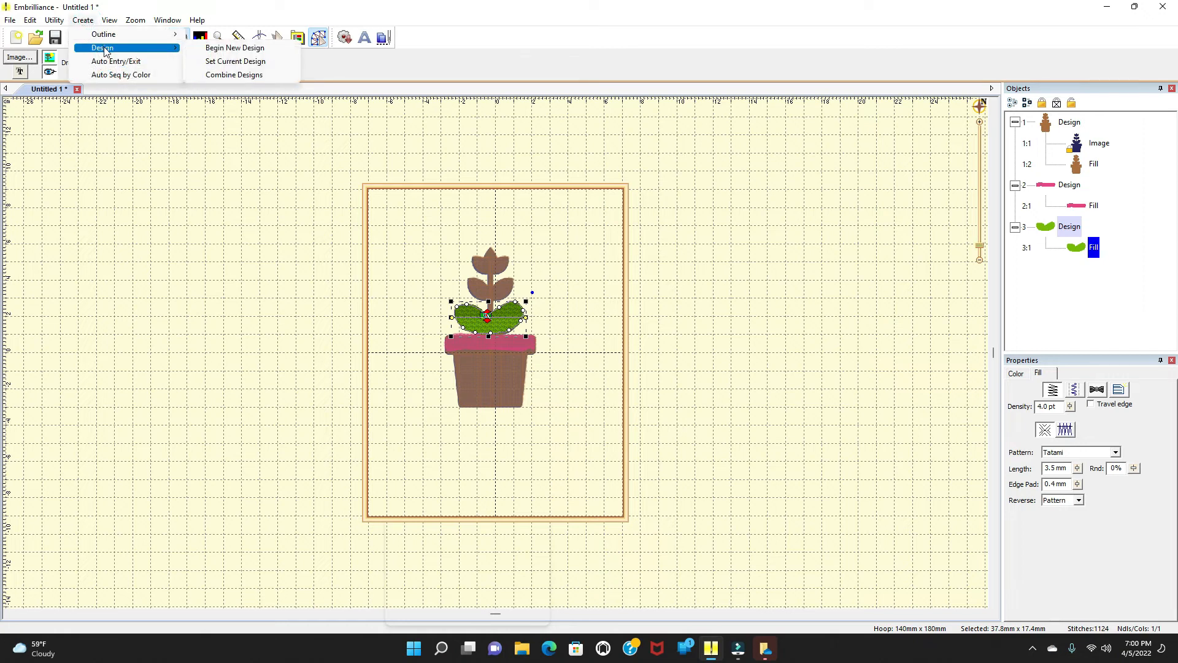
left_click(203, 49)
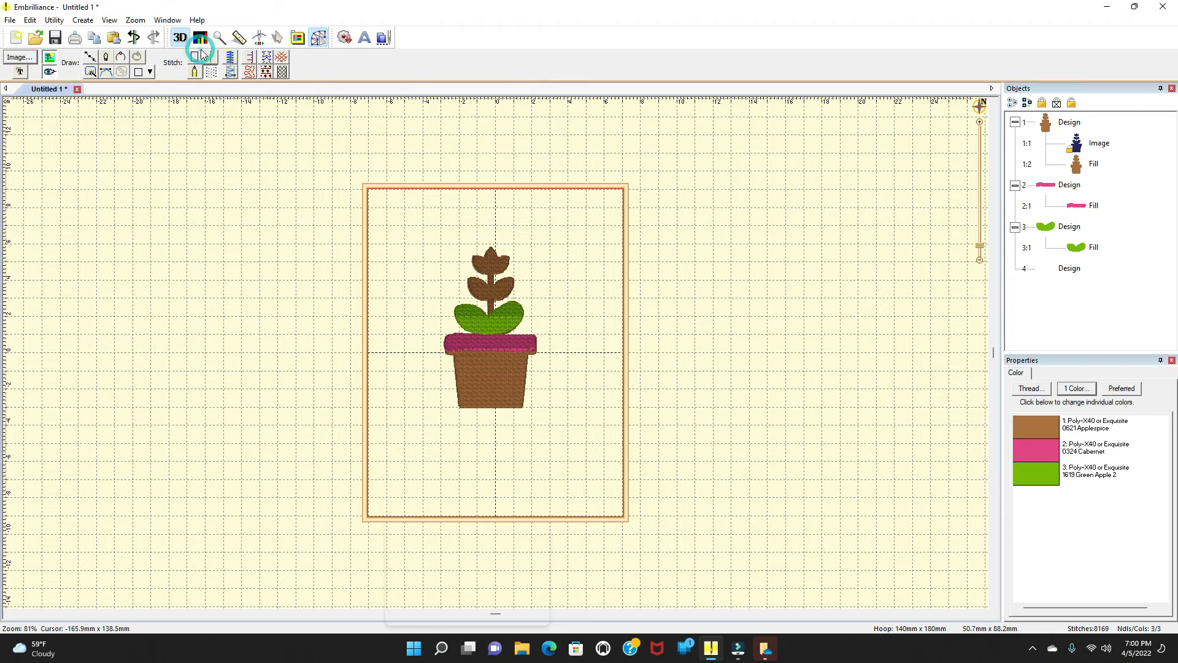
Step: Outline the middle pair of leaves with a line shape, closing it back at the starting point
left_click(92, 57)
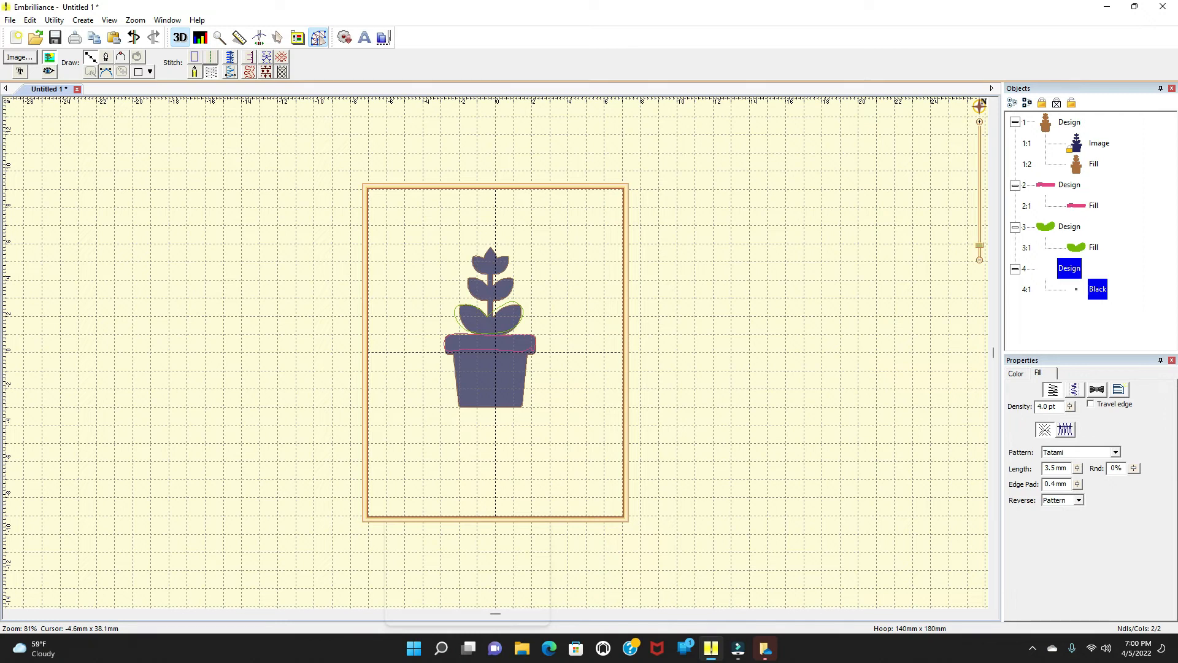
left_click(488, 283)
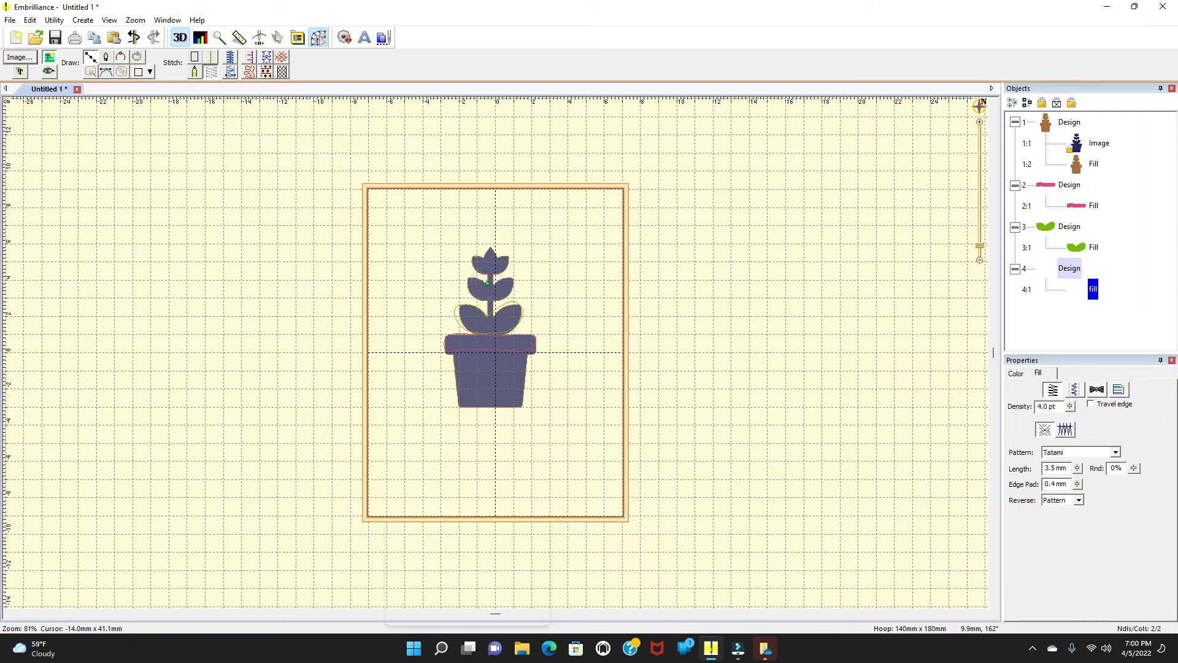
left_click(467, 288)
left_click(475, 297)
left_click(486, 297)
left_click(497, 298)
left_click(511, 289)
left_click(512, 280)
left_click(509, 278)
left_click(496, 283)
left_click(488, 283)
Step: Set the middle leaves shape's thread color to Poly-X40 or Exquisite 0384 Seedling
left_click(1016, 373)
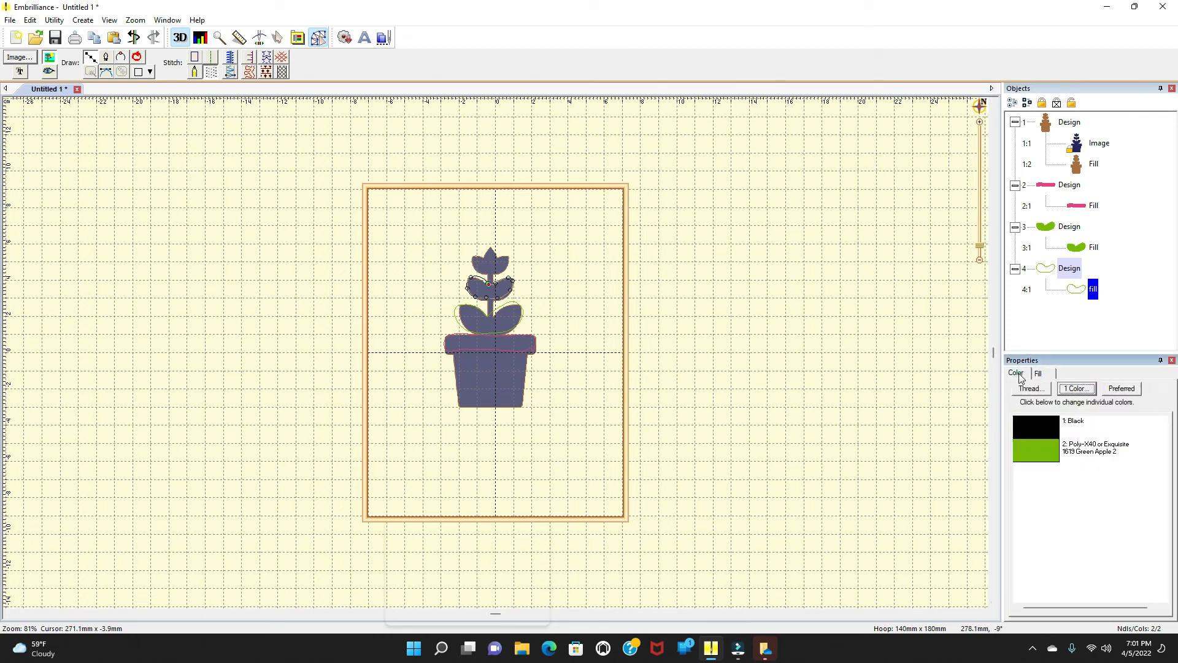
left_click(1041, 454)
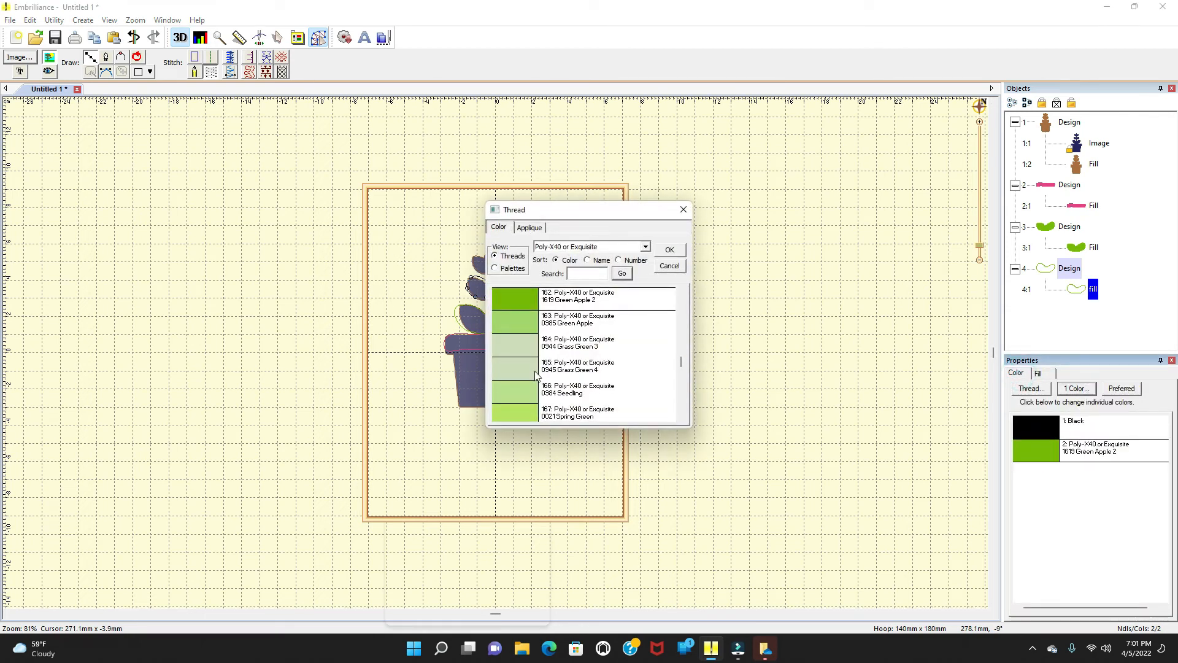
left_click(520, 395)
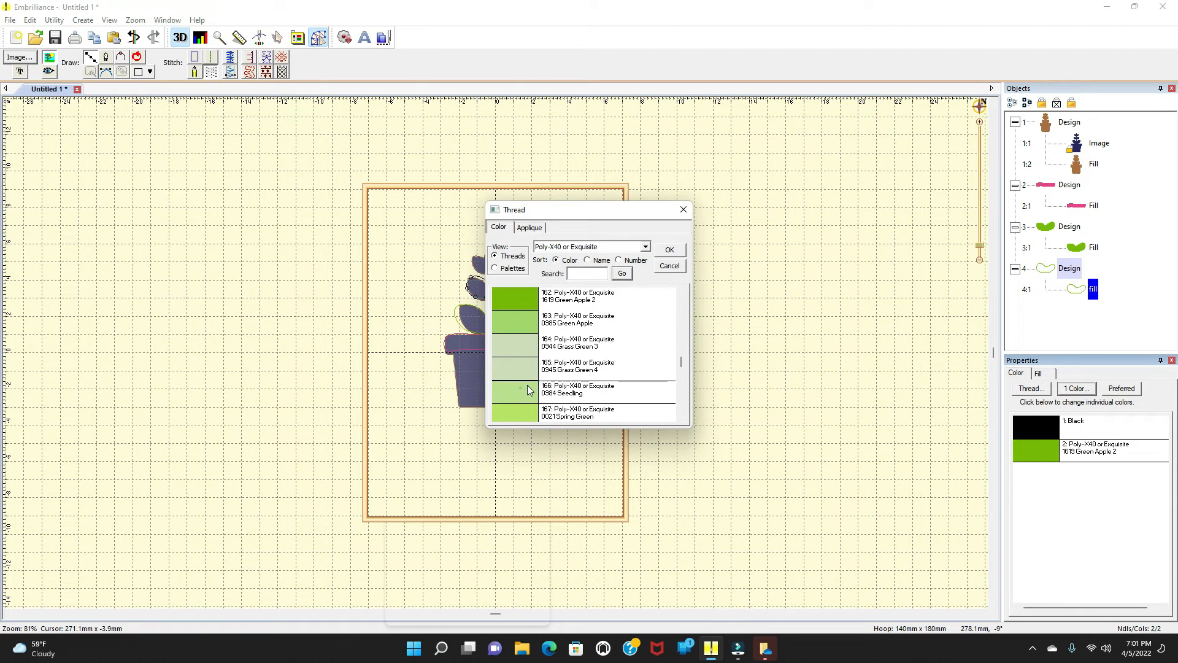
left_click(670, 249)
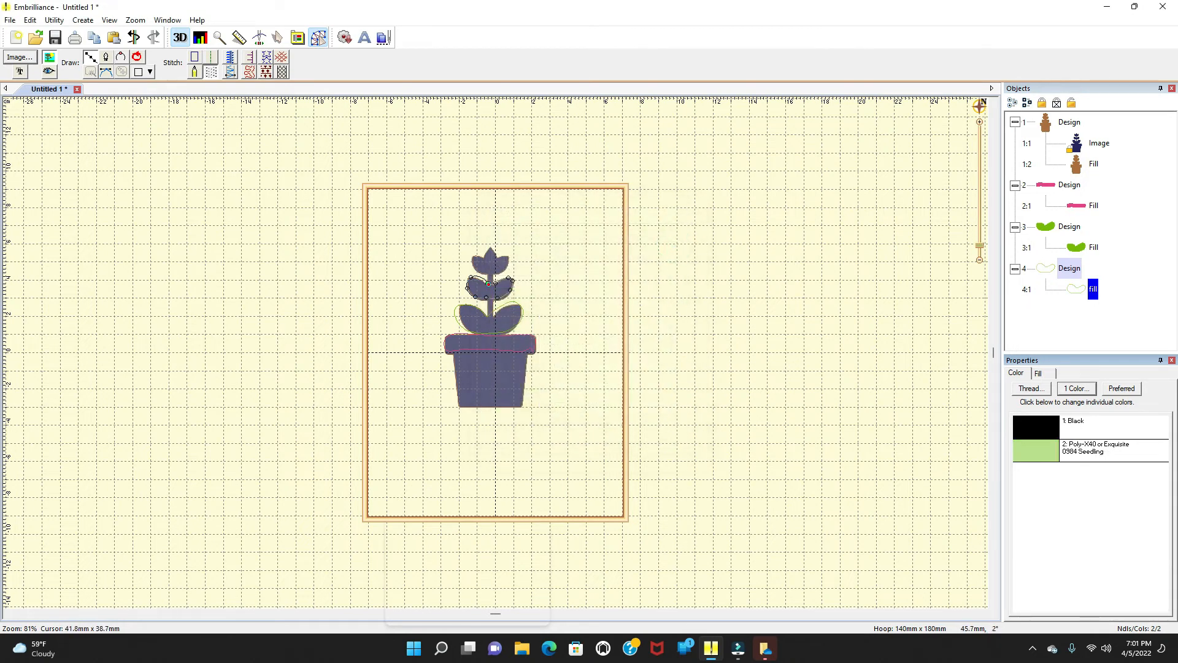
Step: Switch the middle leaves shape's stitch type to a line and then to a run stitch
left_click(211, 74)
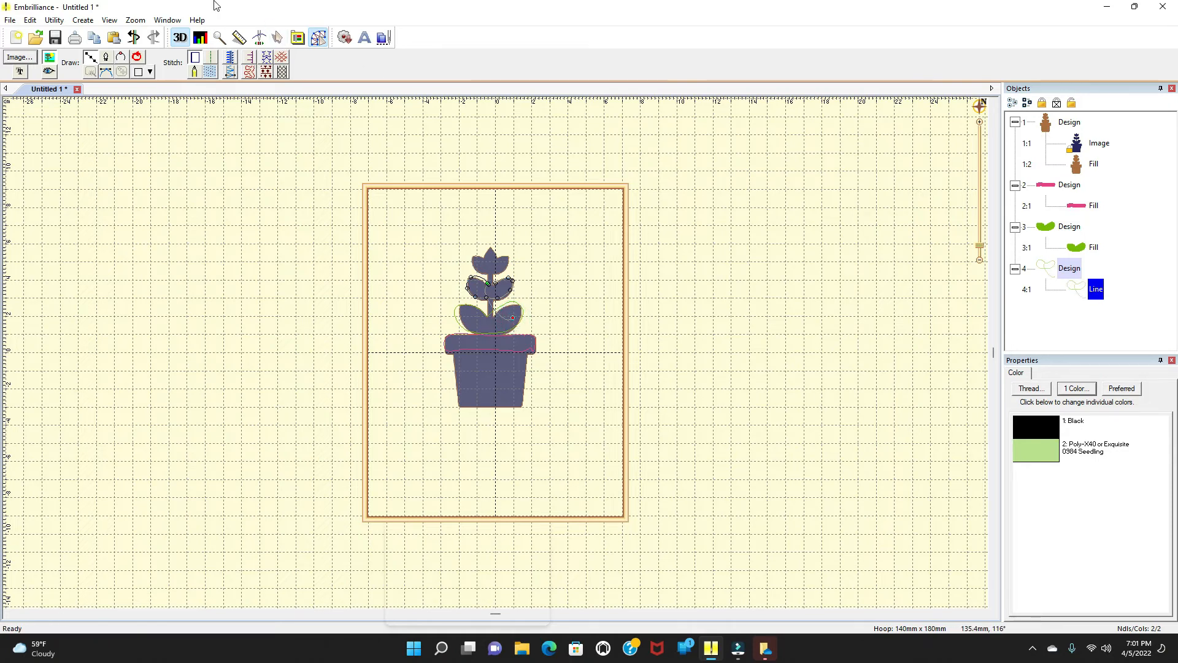
left_click(136, 38)
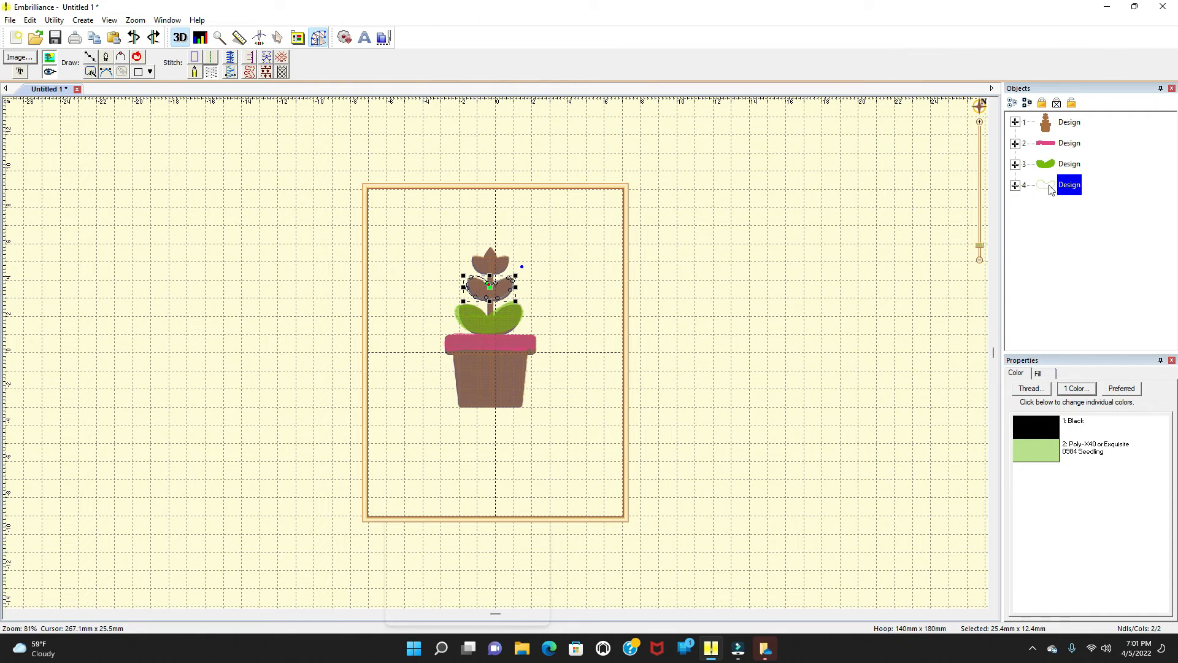
double_click(482, 284)
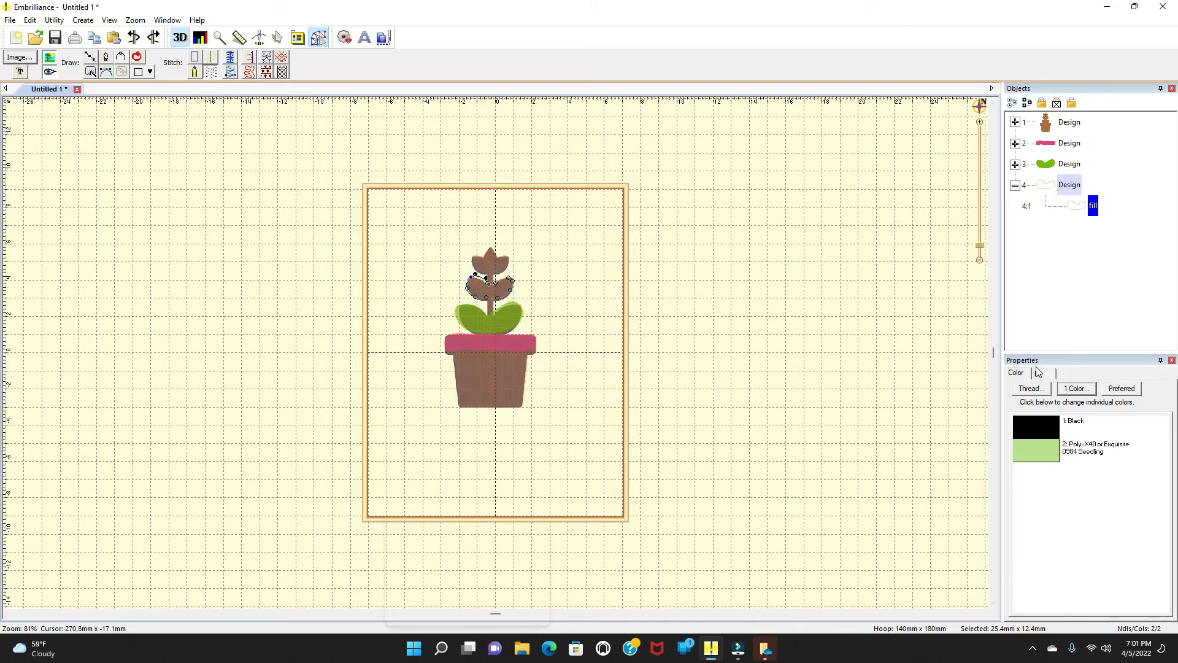
left_click(213, 58)
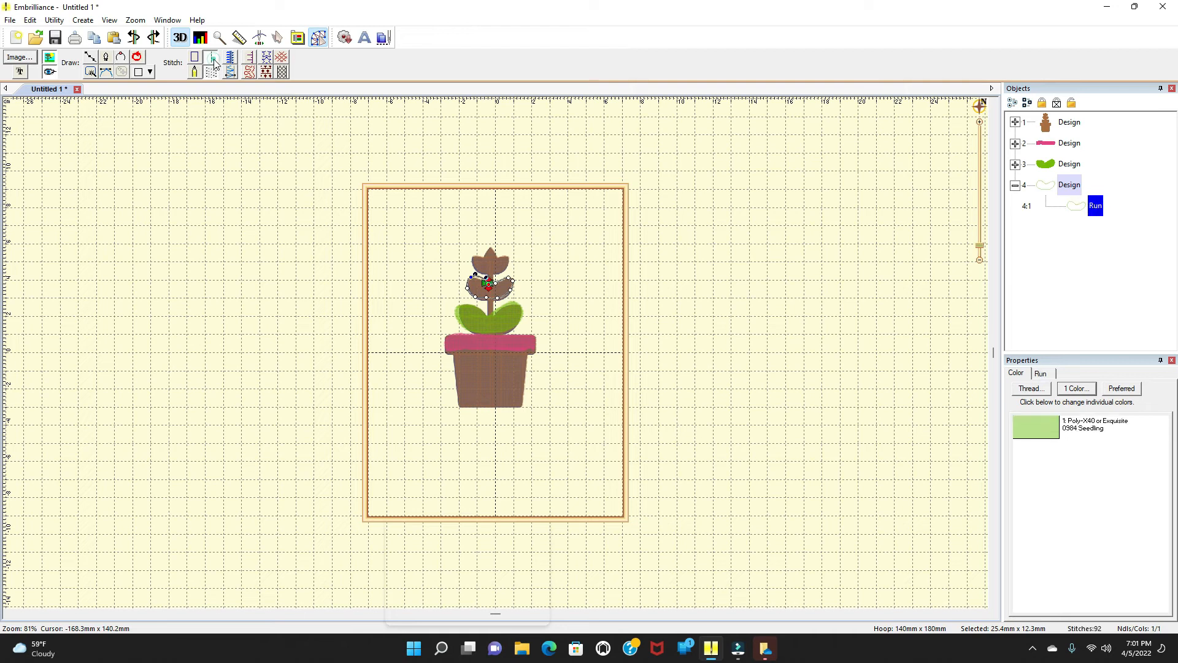
Step: Set the middle leaves shape's thread color to Poly-X40 or Exquisite 0021 Spring Green
left_click(1012, 372)
left_click(1047, 431)
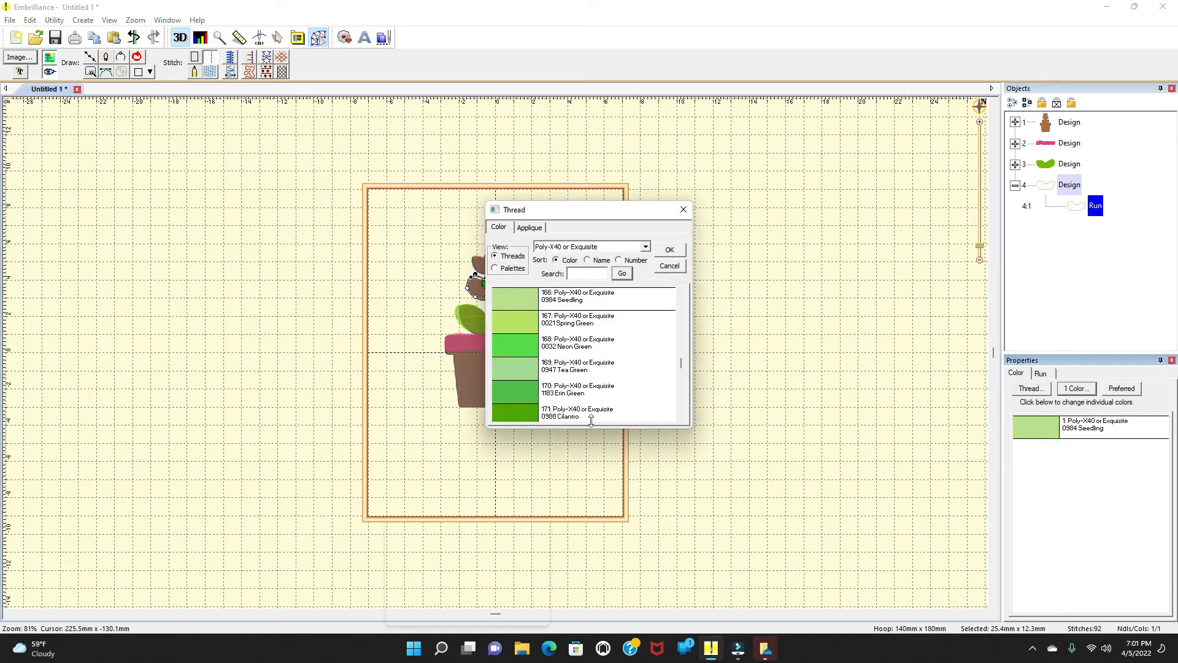
left_click(531, 324)
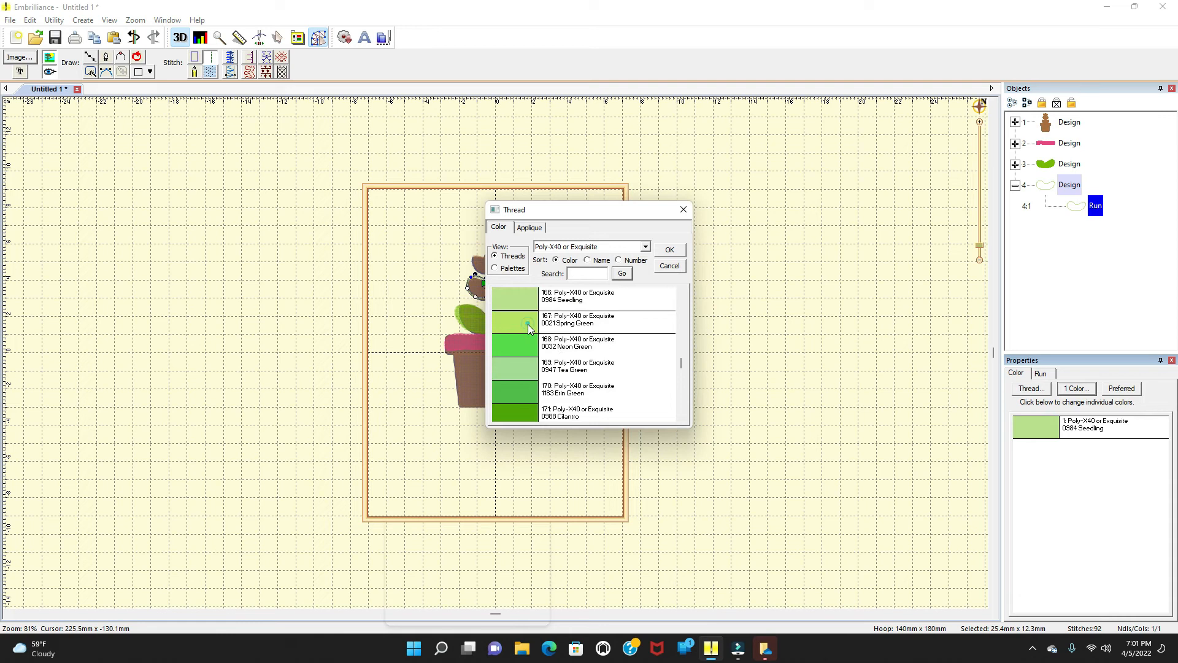
left_click(668, 250)
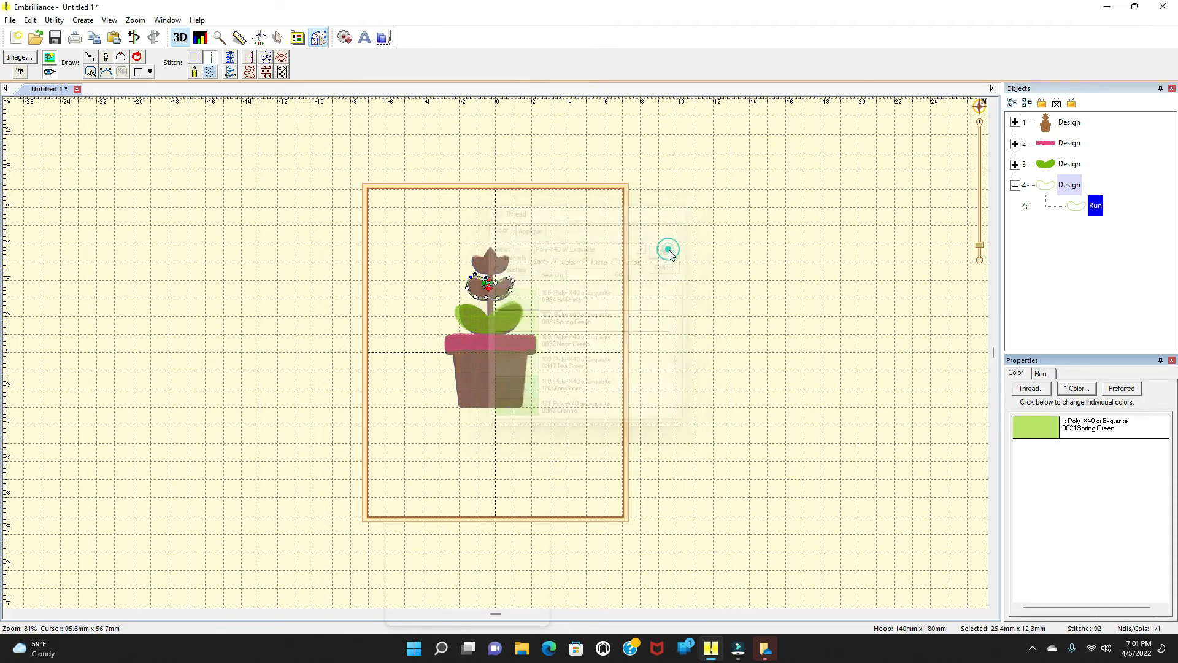
Step: Convert the middle leaves shape to a fill stitch and preview the design in the Stitch Simulator
left_click(210, 72)
left_click(556, 303)
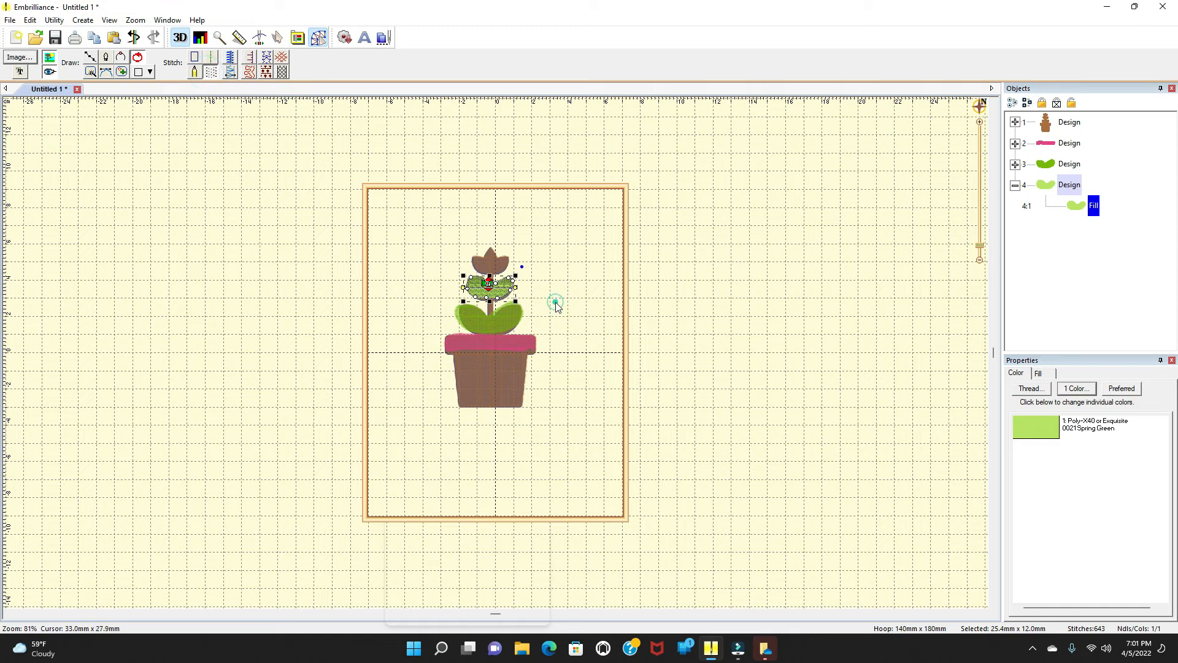
left_click(260, 38)
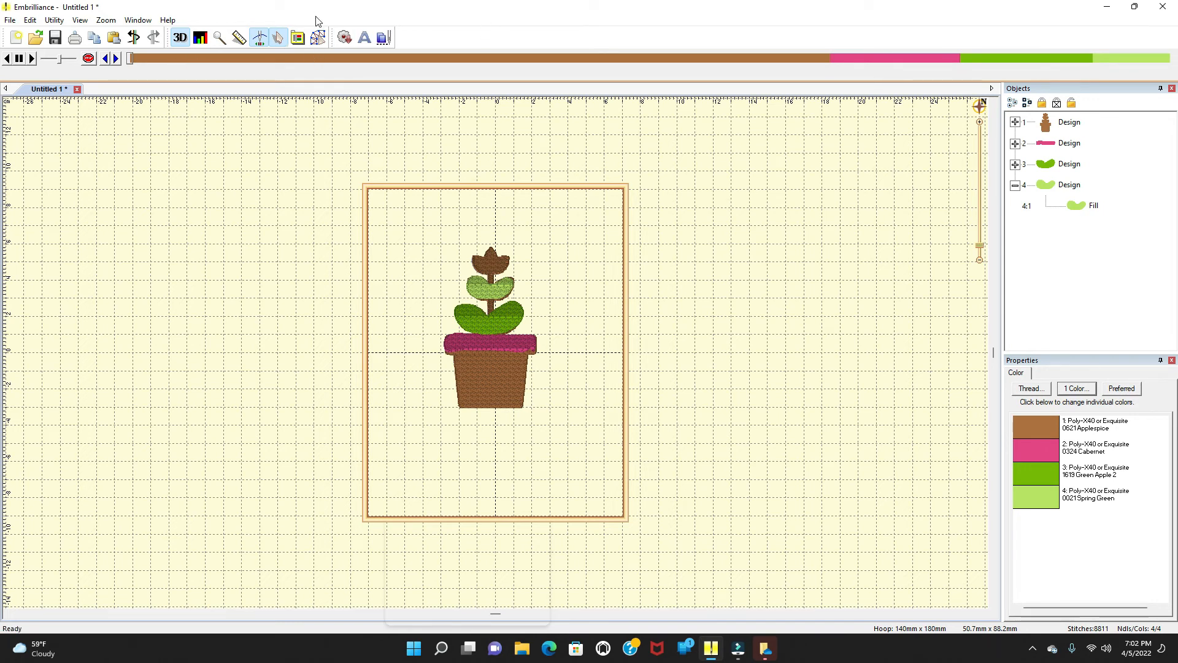
left_click(318, 37)
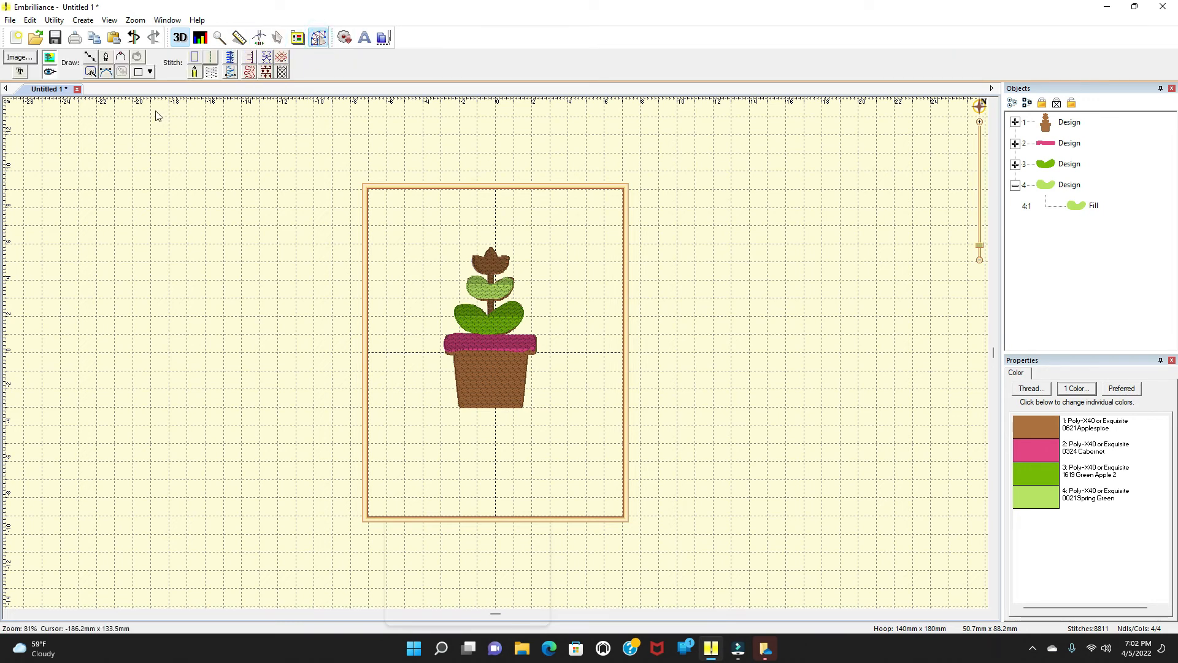
Step: Begin another new design in the same file
left_click(92, 60)
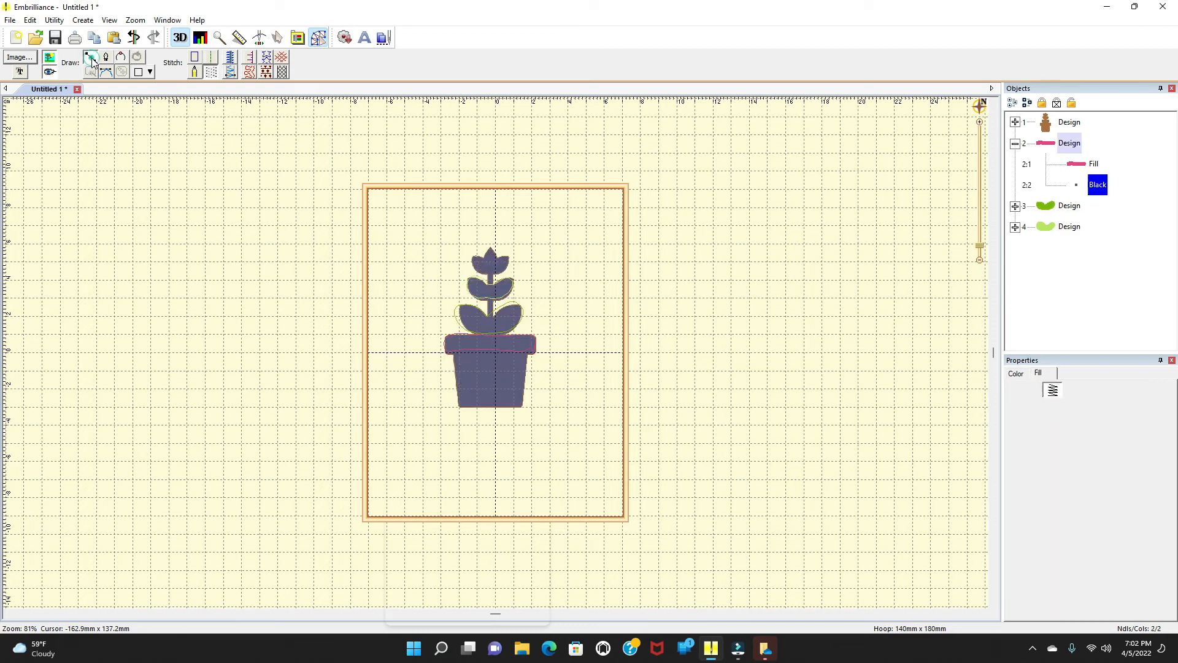
left_click(84, 22)
mouse_move(102, 49)
left_click(234, 48)
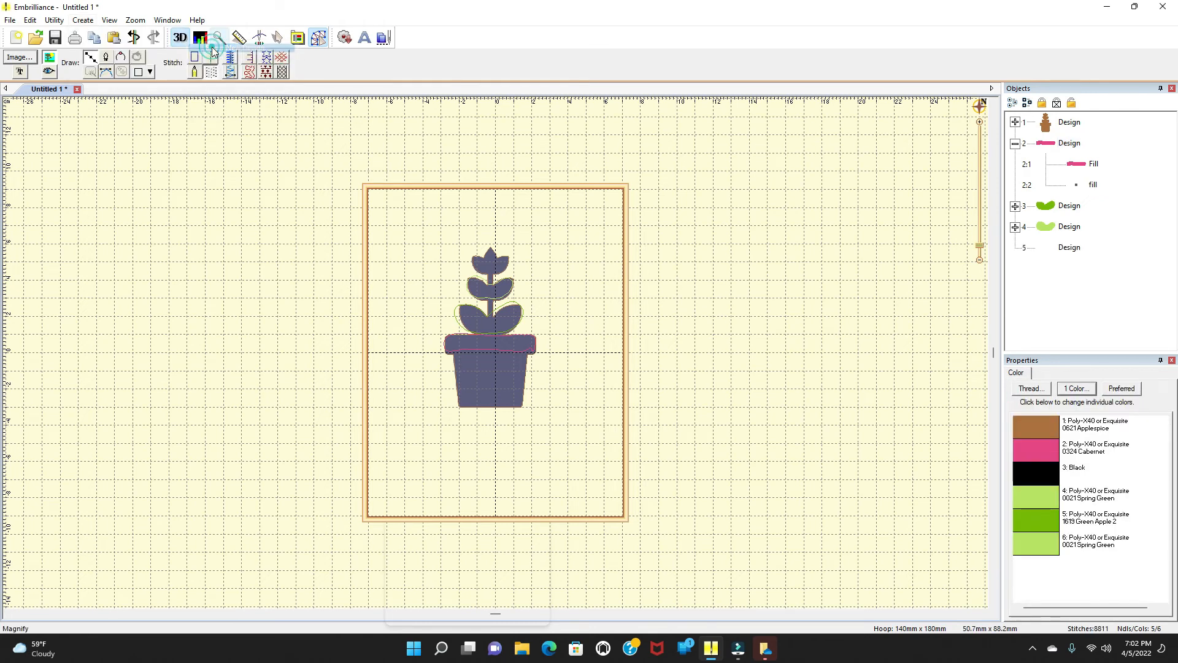
Step: Outline the top flower bud with a line shape, closing it near the starting point
left_click(90, 57)
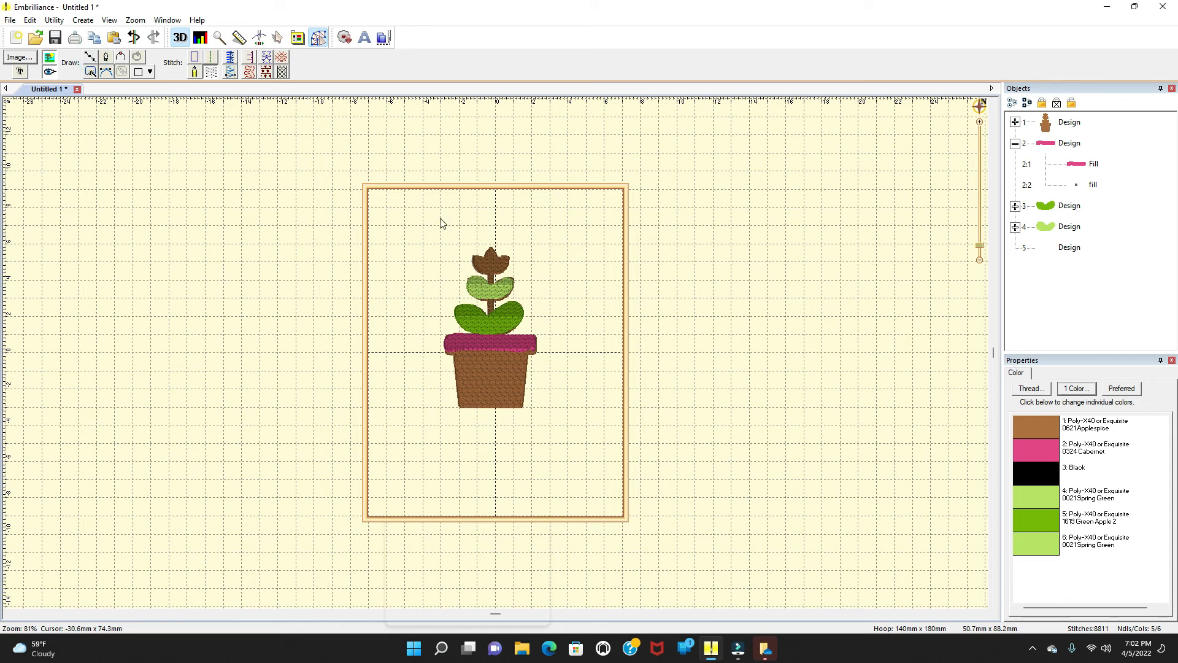
left_click(91, 57)
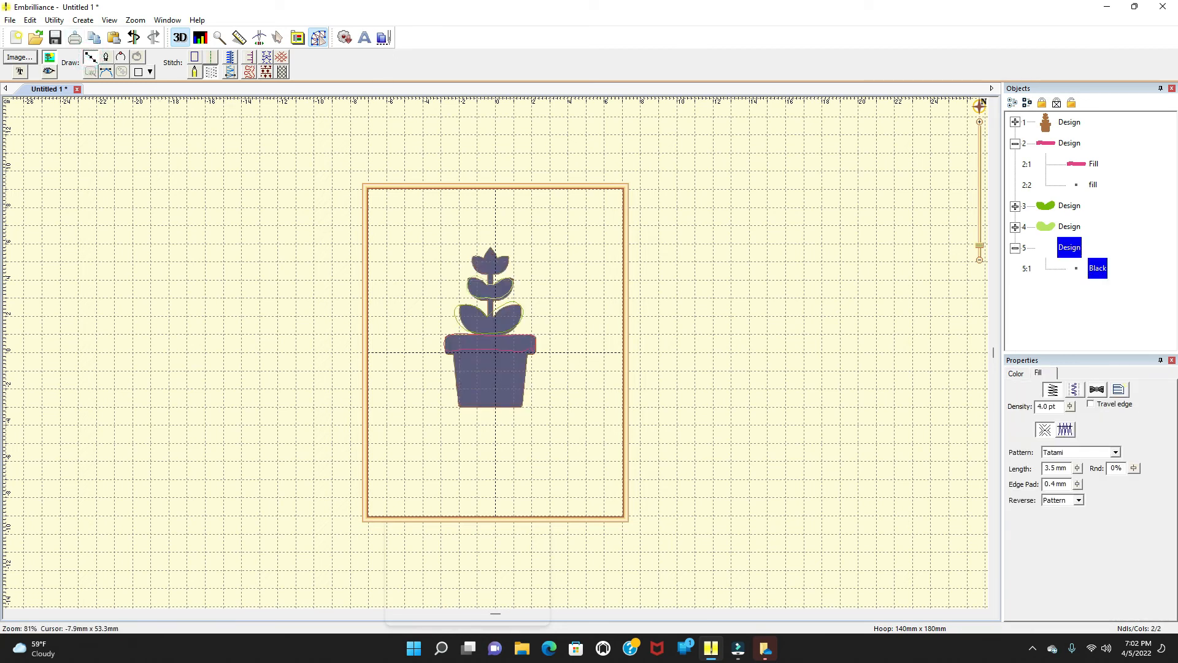
left_click(486, 256)
left_click(489, 246)
left_click(496, 258)
left_click(507, 255)
left_click(506, 265)
left_click(499, 274)
left_click(486, 273)
left_click(476, 269)
left_click(472, 262)
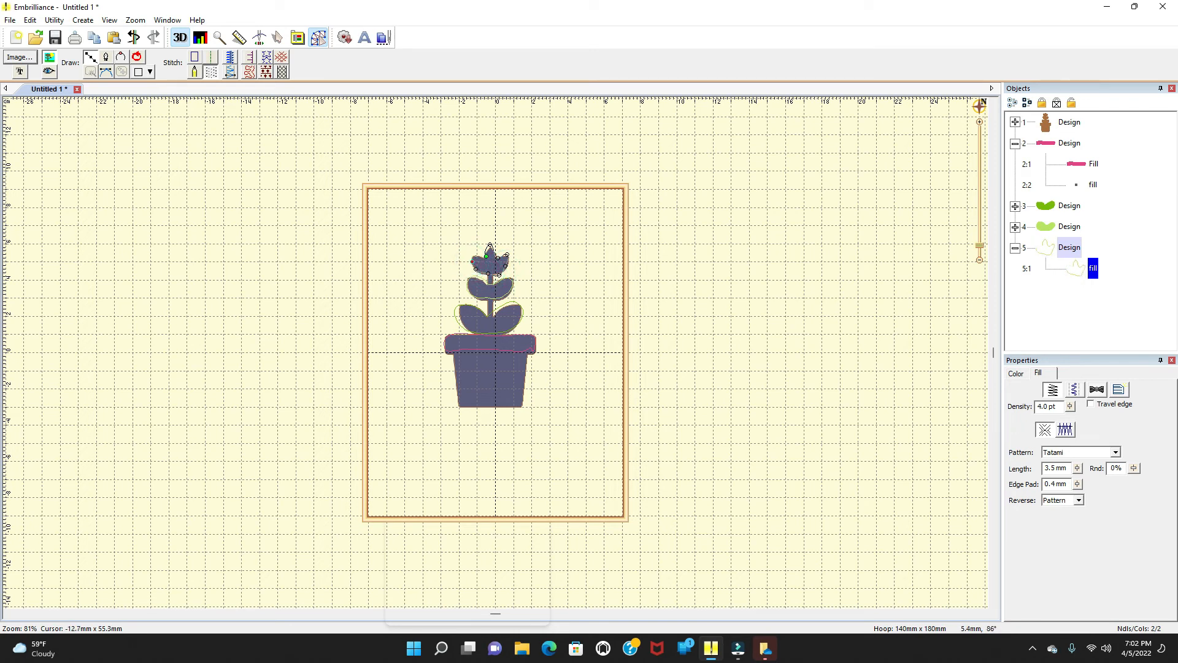
left_click(475, 254)
left_click(489, 253)
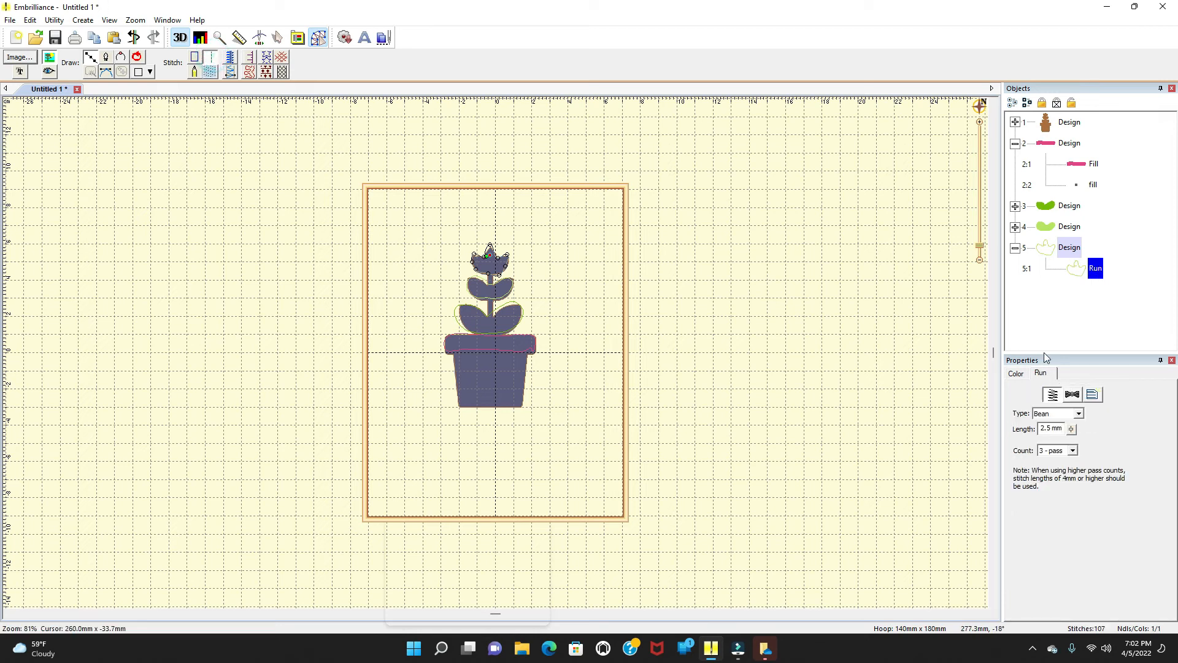
Step: Set the bud shape's thread color to Poly-X40 or Exquisite 0046 Neon Pink and convert it to a fill stitch
left_click(1016, 373)
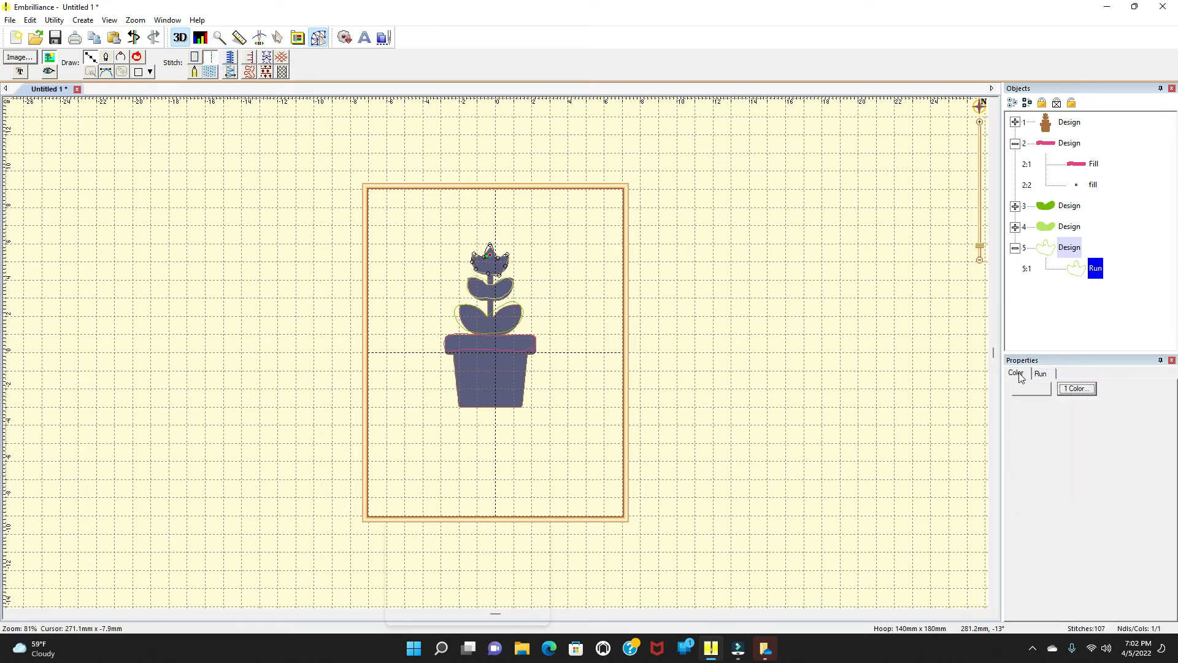
left_click(1029, 425)
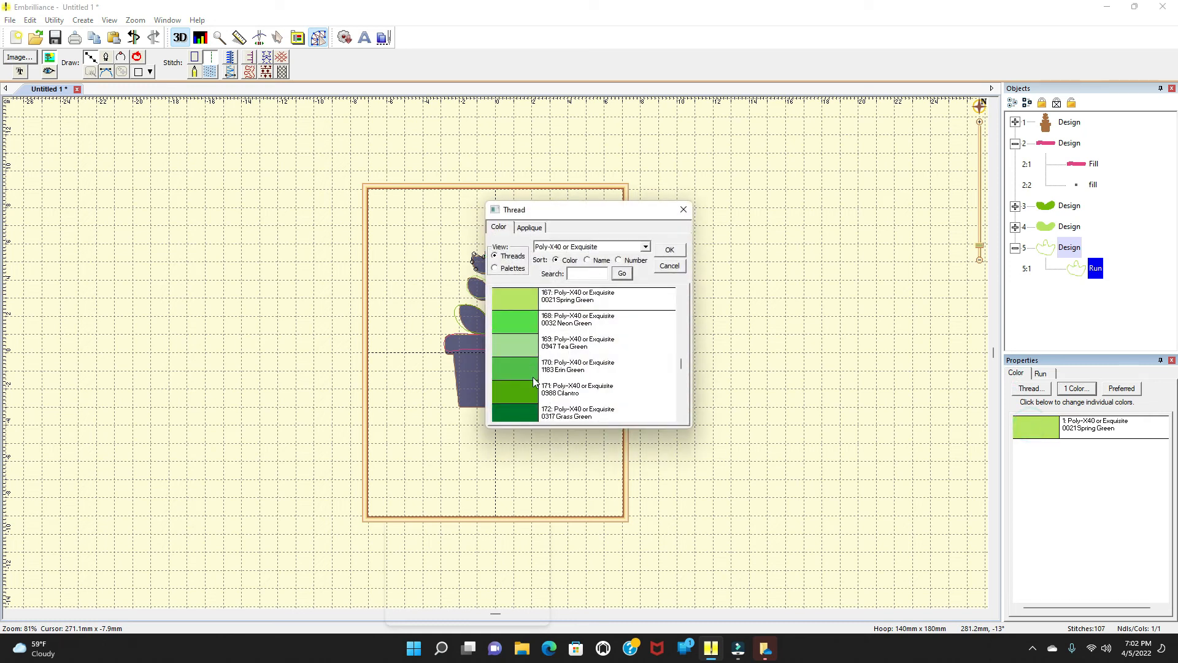
left_click(535, 414)
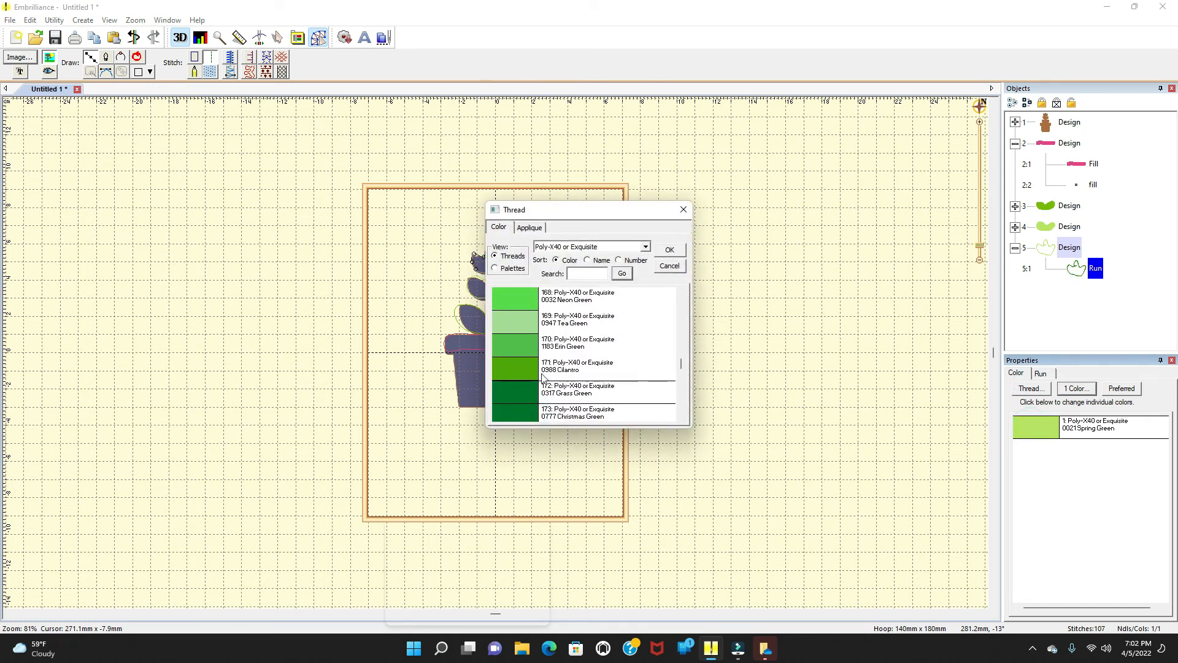
scroll(600, 355, "down", 4)
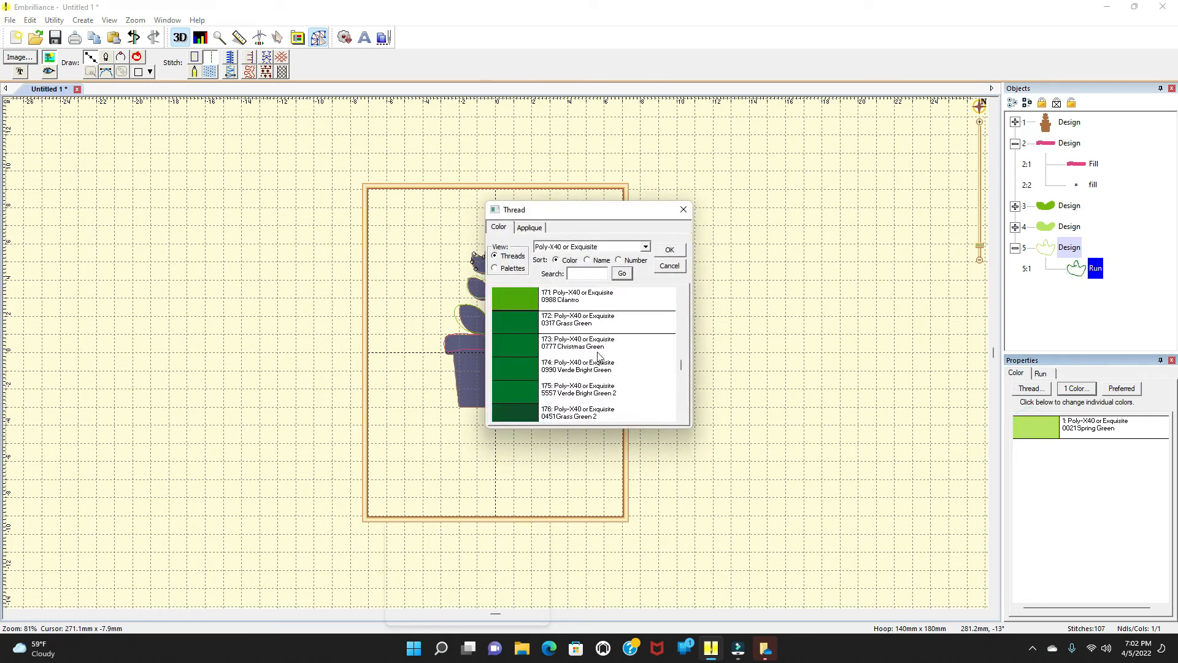
left_click(587, 260)
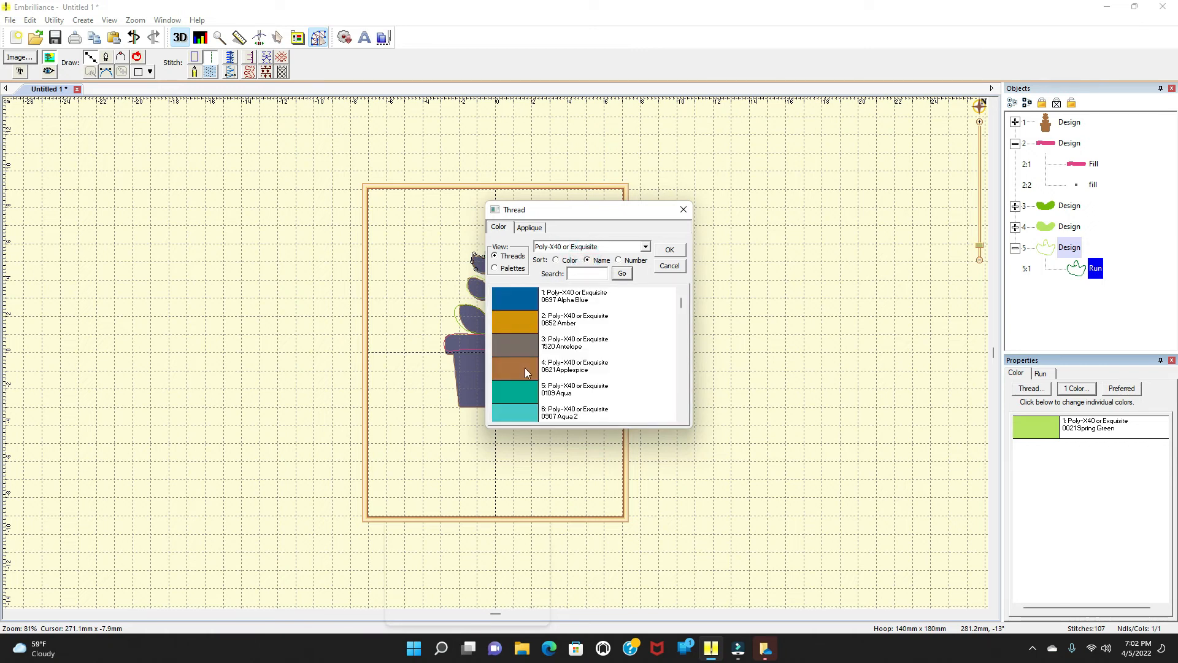
left_click(619, 260)
scroll(555, 385, "down", 2)
scroll(556, 385, "up", 2)
scroll(565, 389, "down", 1)
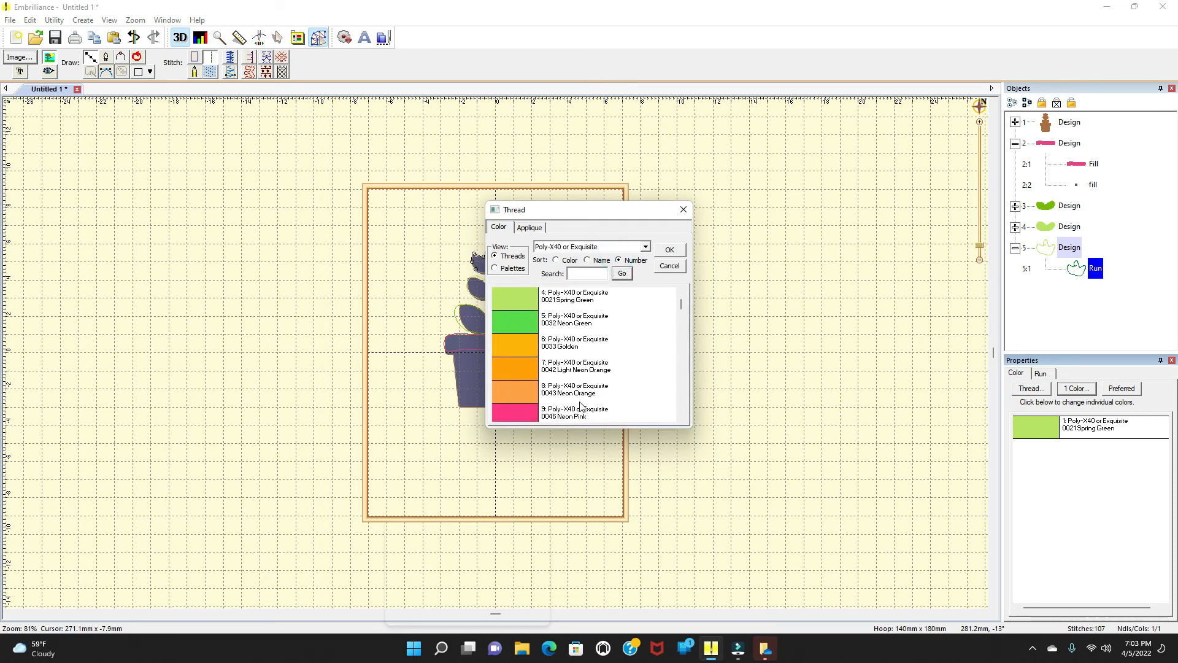
left_click(517, 410)
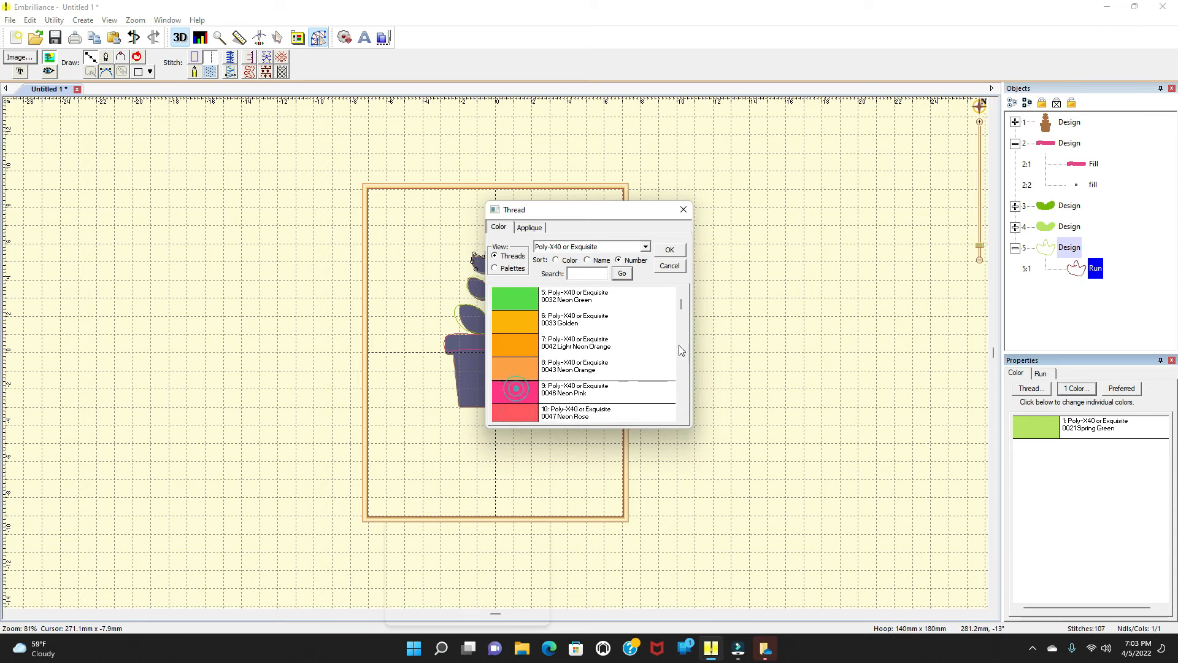
left_click(674, 250)
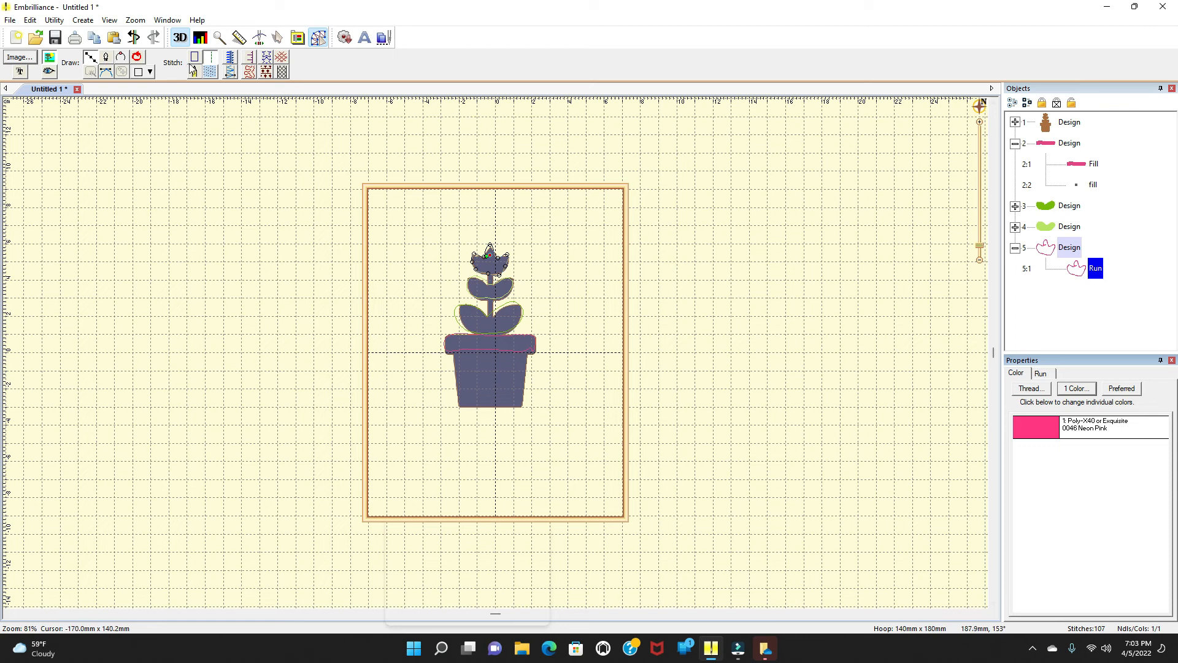
left_click(209, 72)
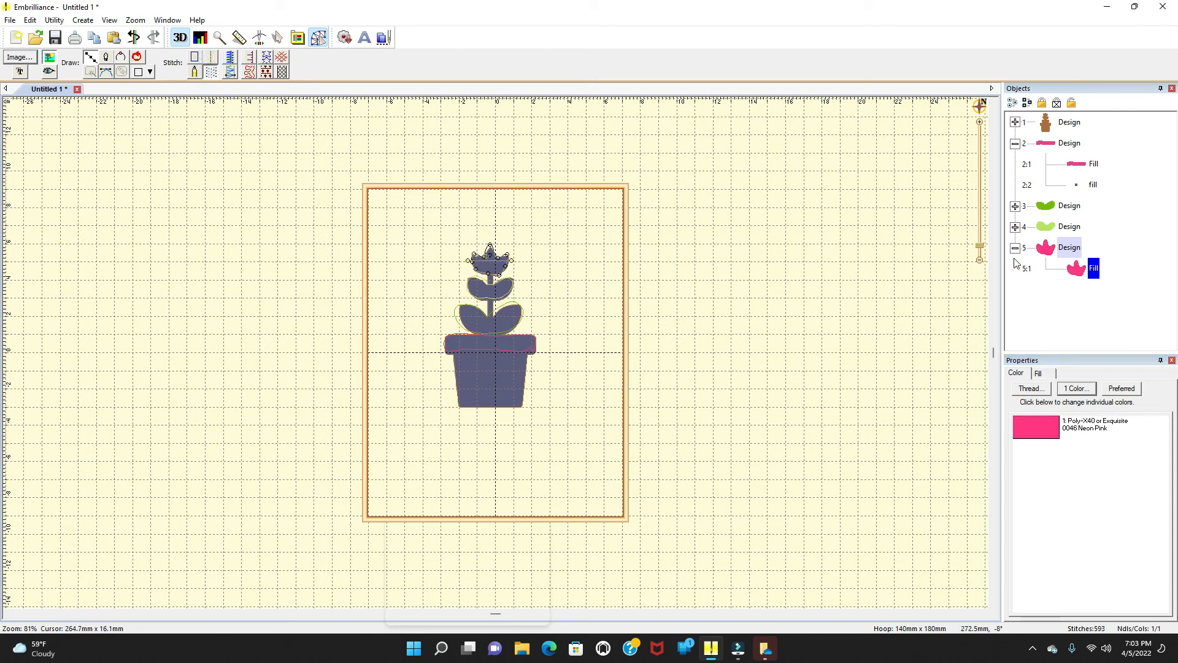
Step: Play the finished plant design through the Stitch Simulator to the last stitch, then close the simulator
scroll(411, 61, "up", 1)
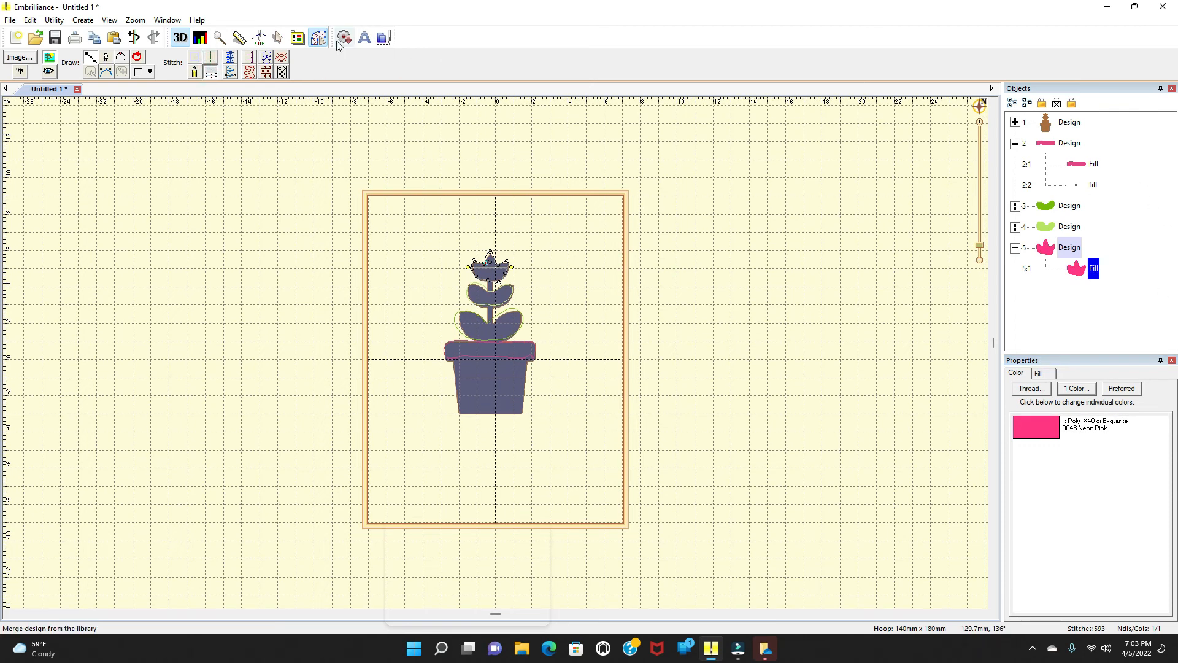
left_click(258, 37)
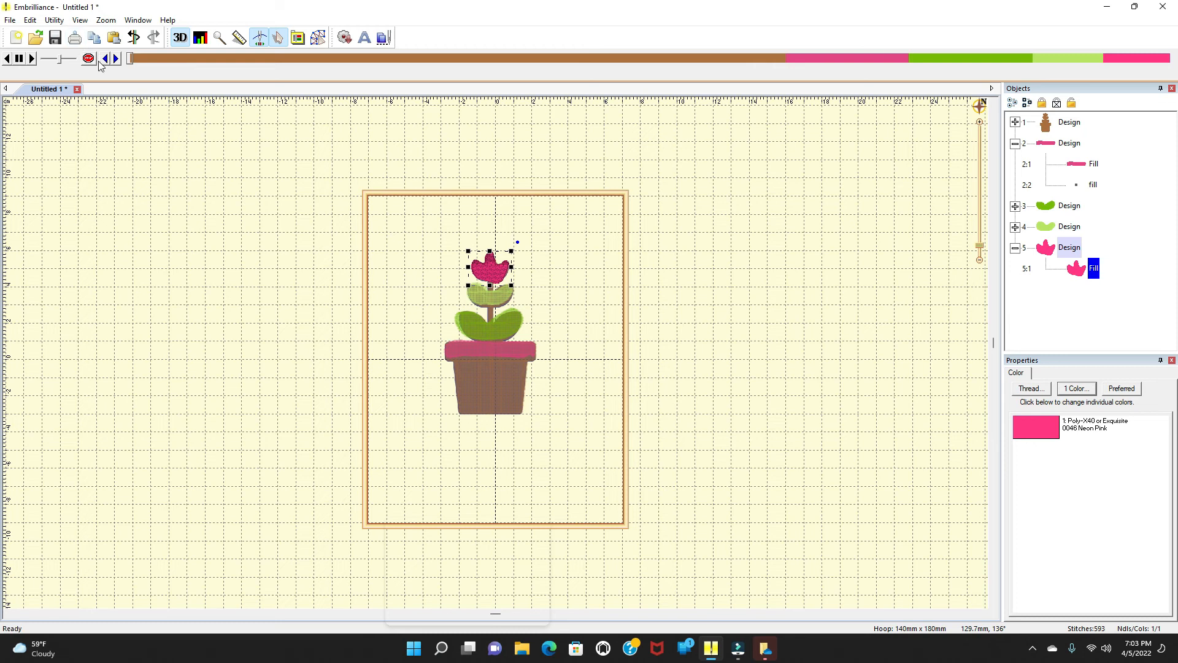
left_click(33, 58)
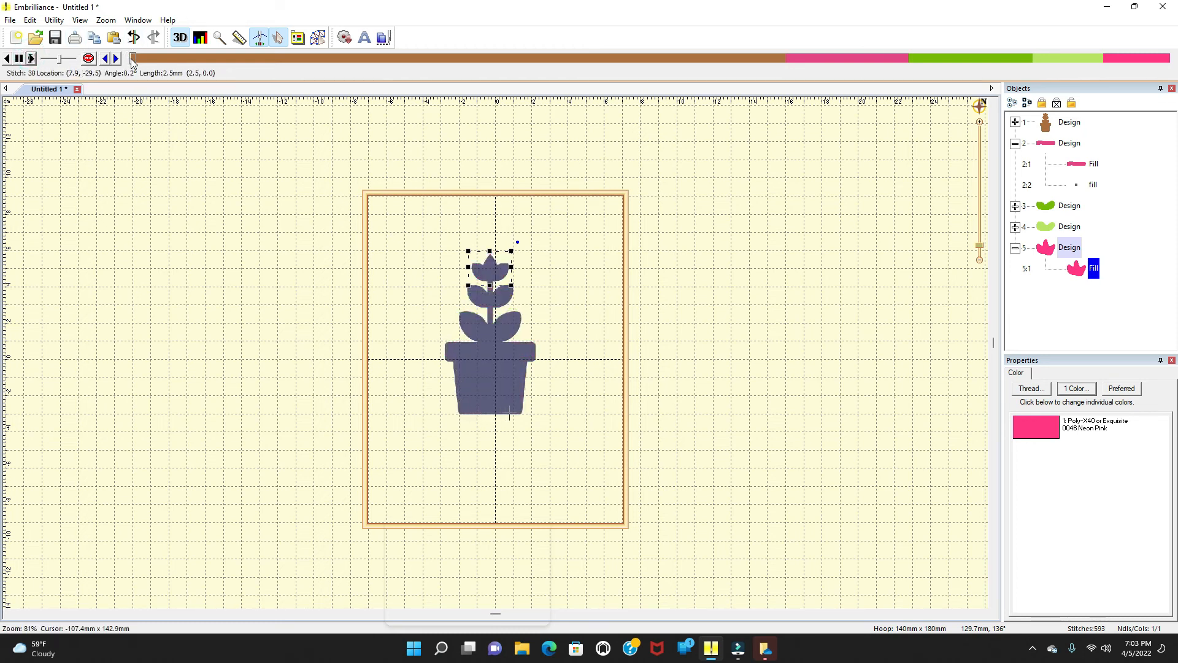
left_click_drag(141, 63, 1105, 109)
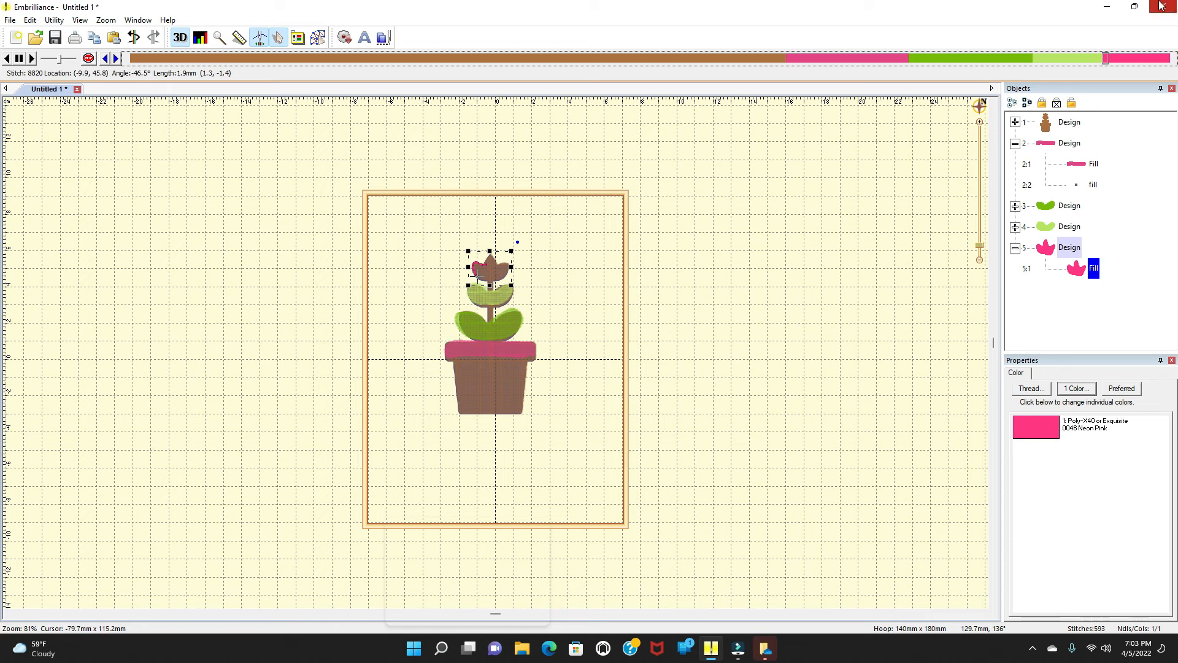
left_click_drag(1108, 60, 1177, 68)
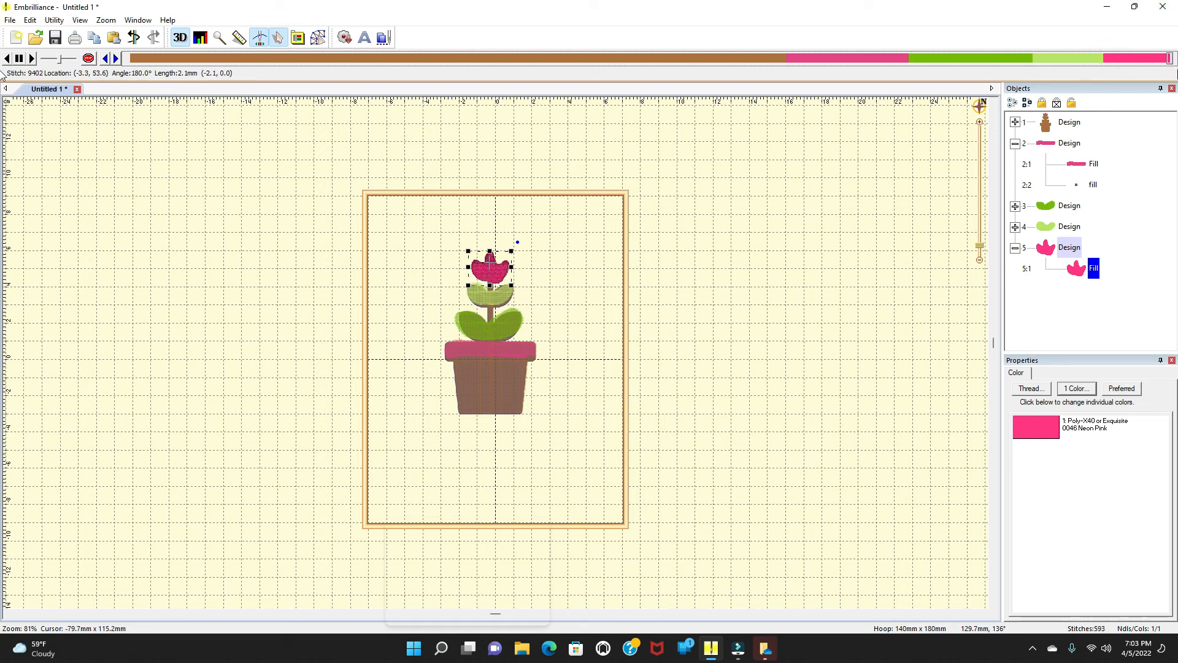
left_click(544, 300)
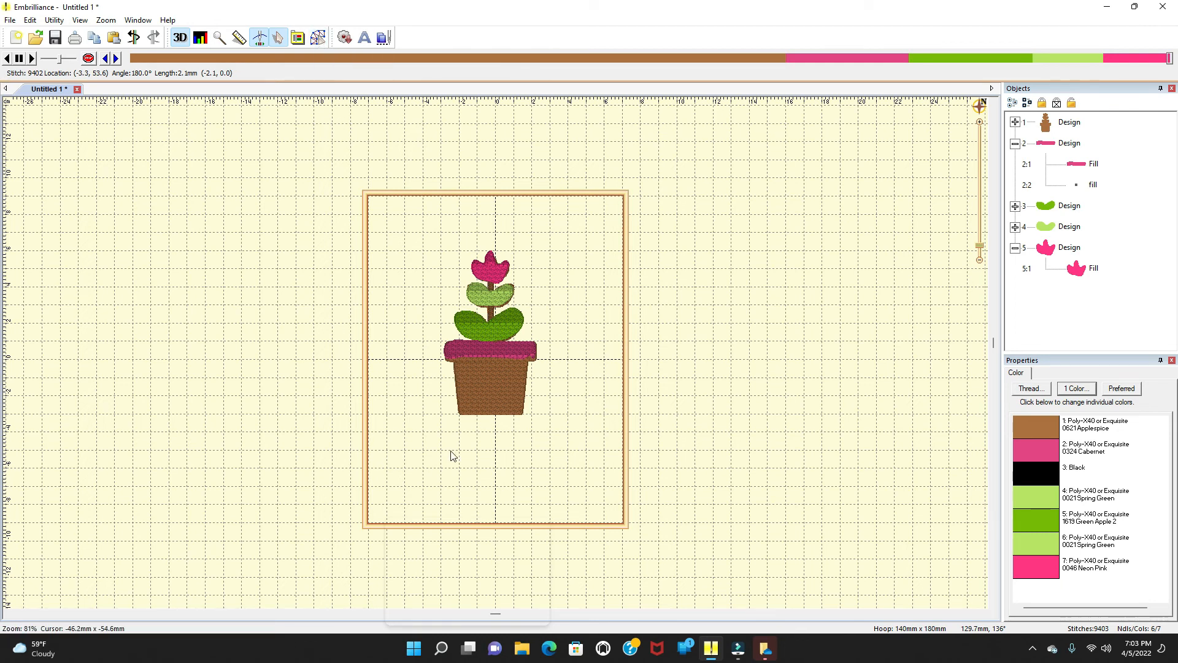
Step: Save the working file to the Desktop as flower in the Embroidery Files (*.be) format
left_click(11, 20)
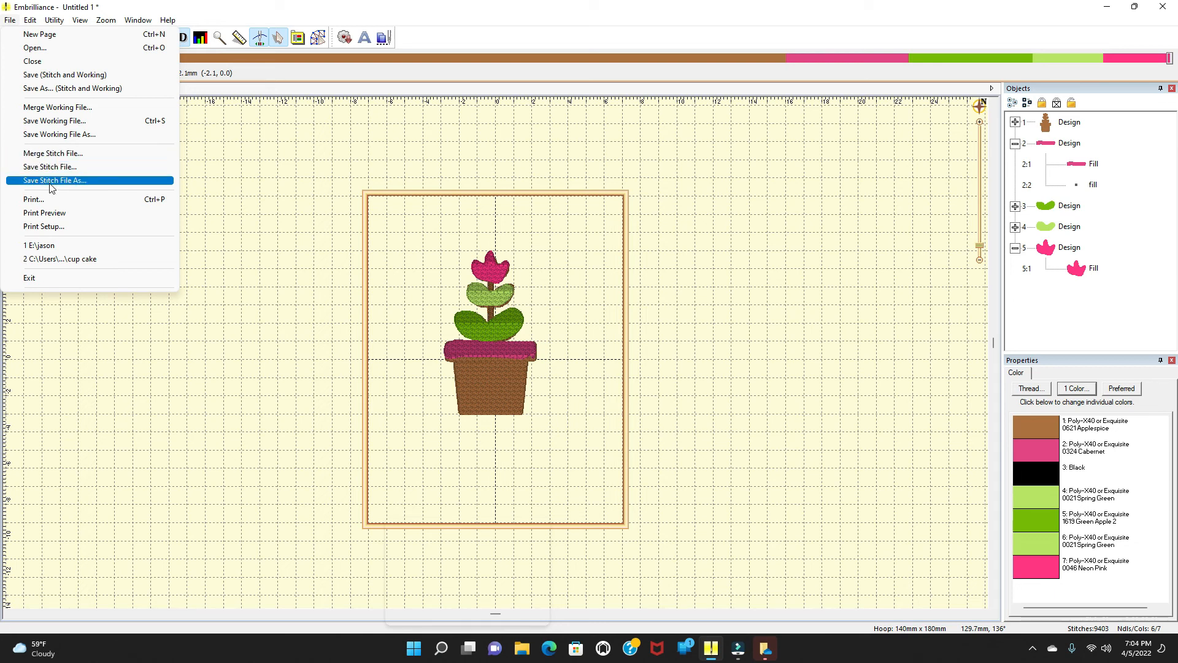
left_click(61, 135)
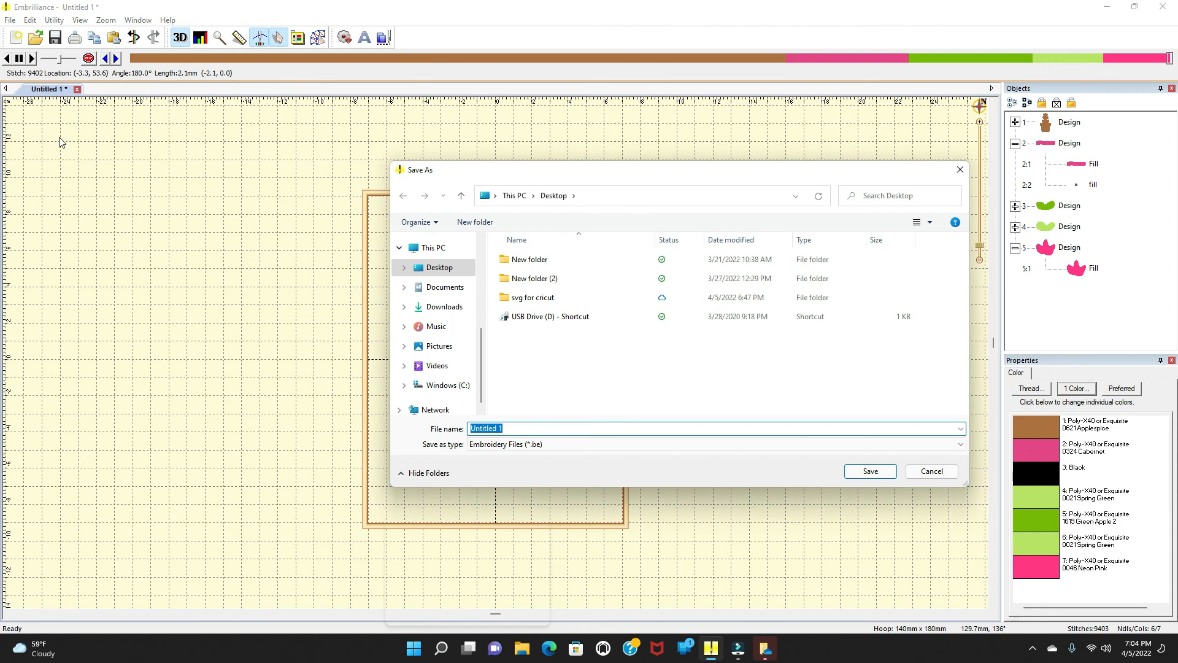
left_click(514, 428)
left_click(514, 428)
key("BackSpace")
key("BackSpace")
key("BackSpace")
left_click(869, 473)
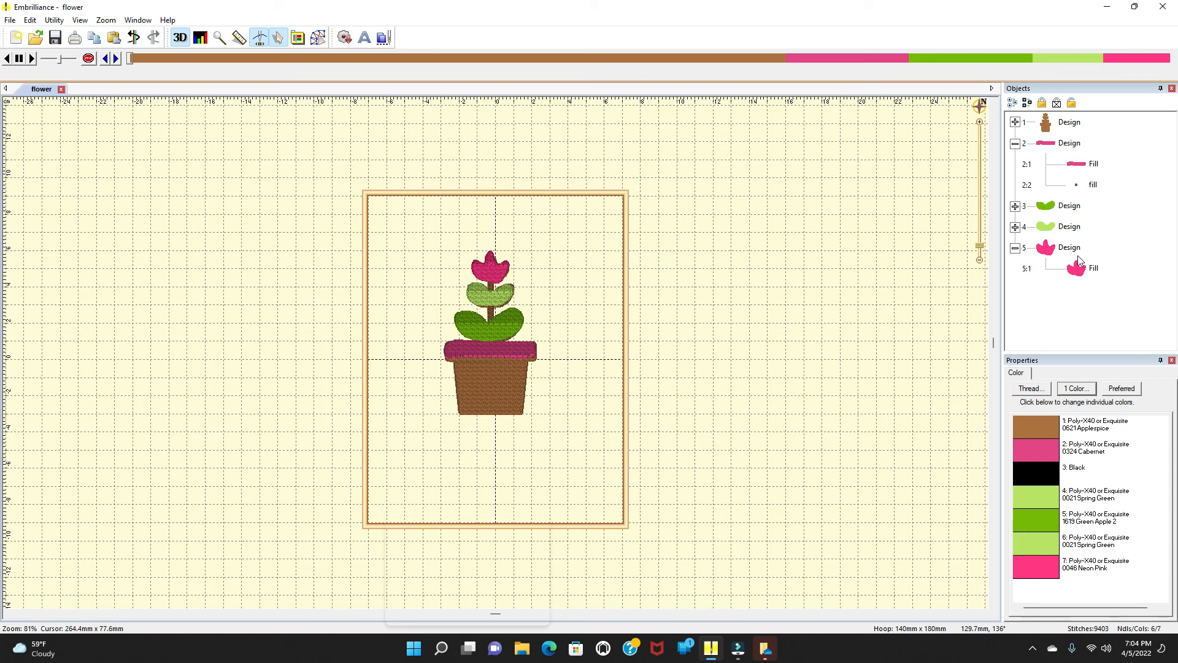
Step: Open a new blank page
left_click(15, 22)
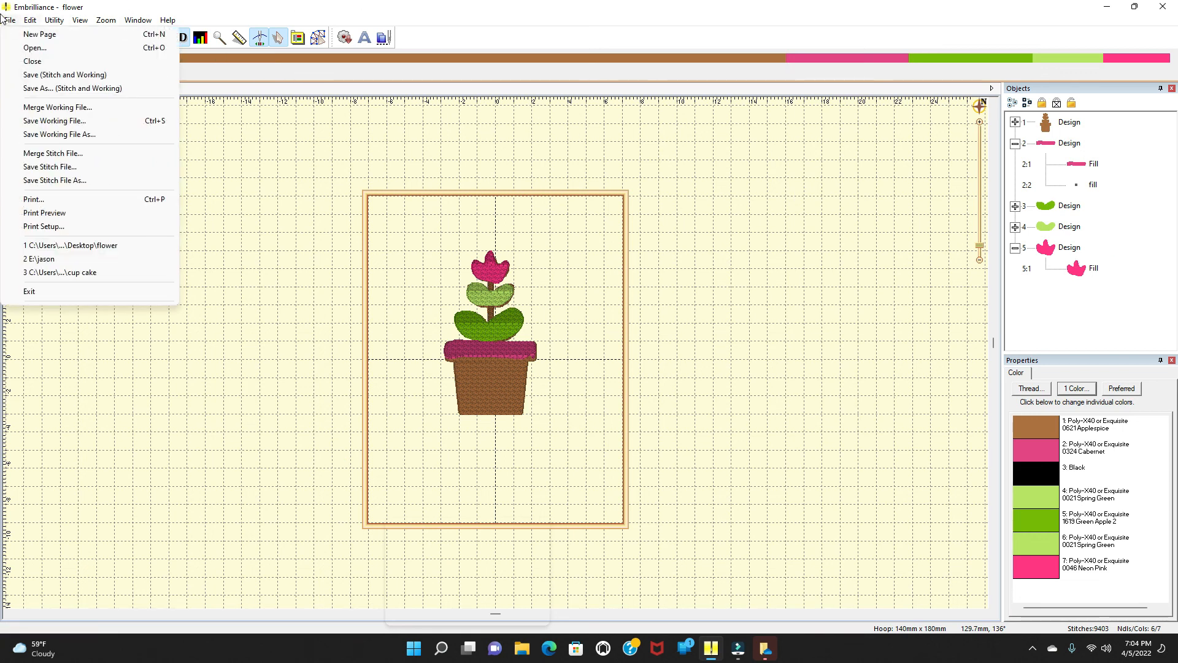
left_click(32, 35)
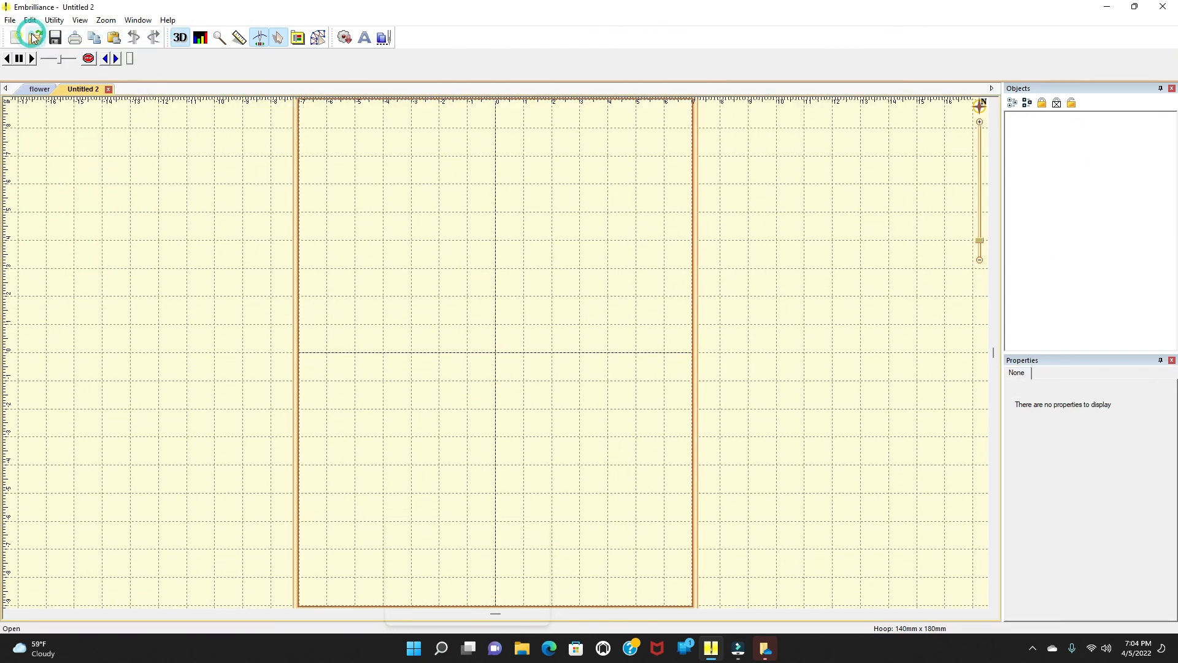